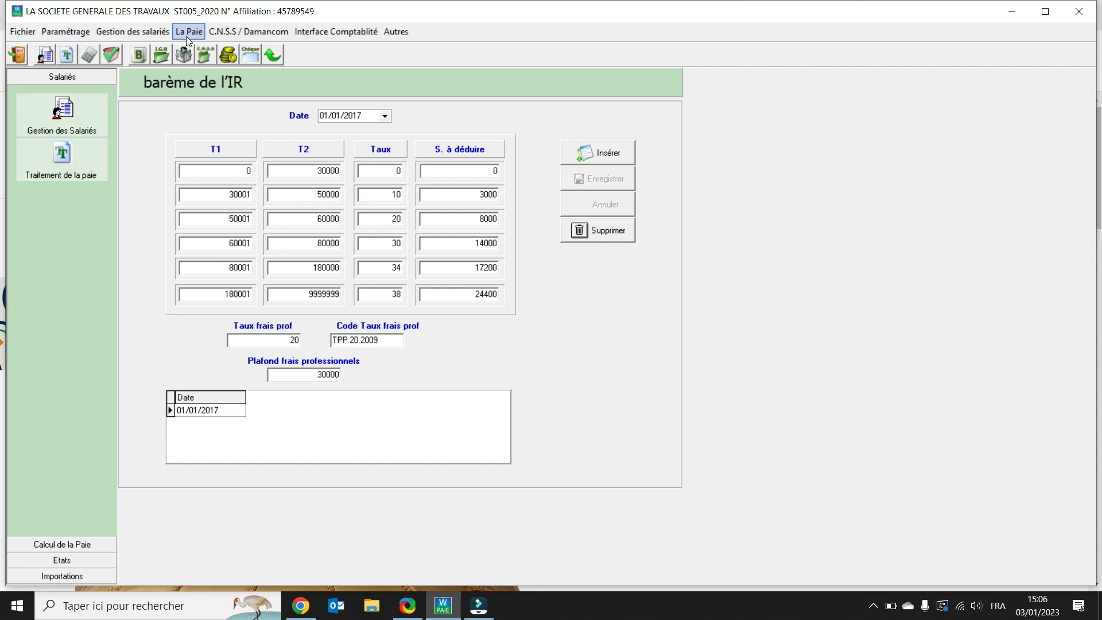
Step: Open the base salary simulation form from the payroll menu
{"action": "left_click", "coordinate": [186, 36]}
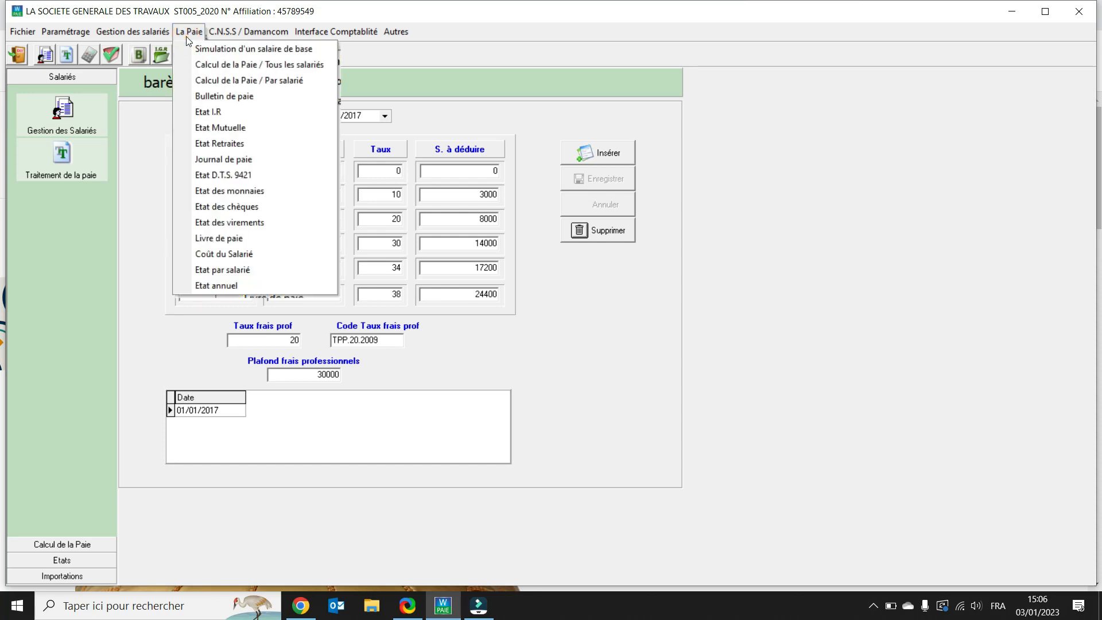
{"action": "left_click", "coordinate": [250, 50]}
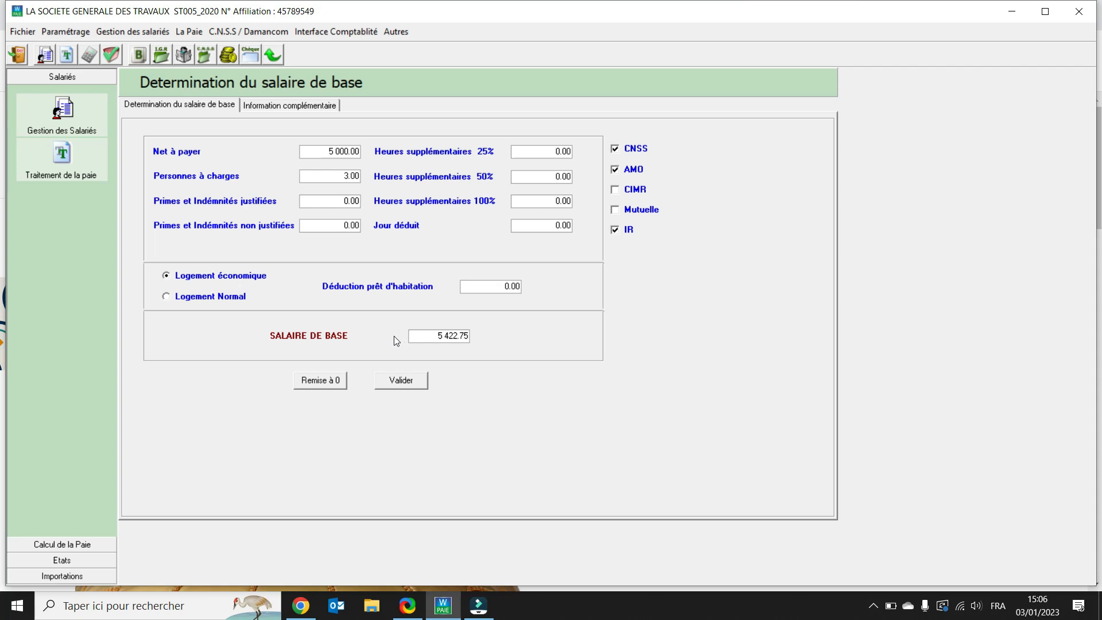
{"action": "left_click", "coordinate": [337, 151]}
{"action": "double_click", "coordinate": [339, 152]}
{"action": "left_click", "coordinate": [328, 177]}
{"action": "double_click", "coordinate": [326, 178]}
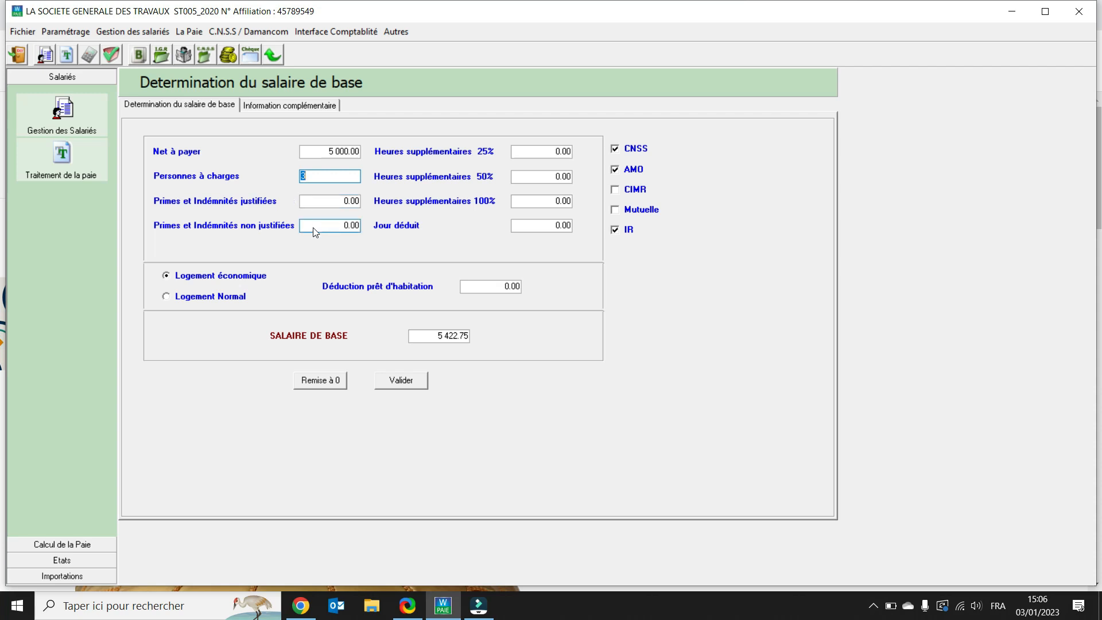
Step: Enter 950 as justified bonuses and validate the base salary simulation
{"action": "left_click", "coordinate": [328, 202]}
{"action": "double_click", "coordinate": [327, 201]}
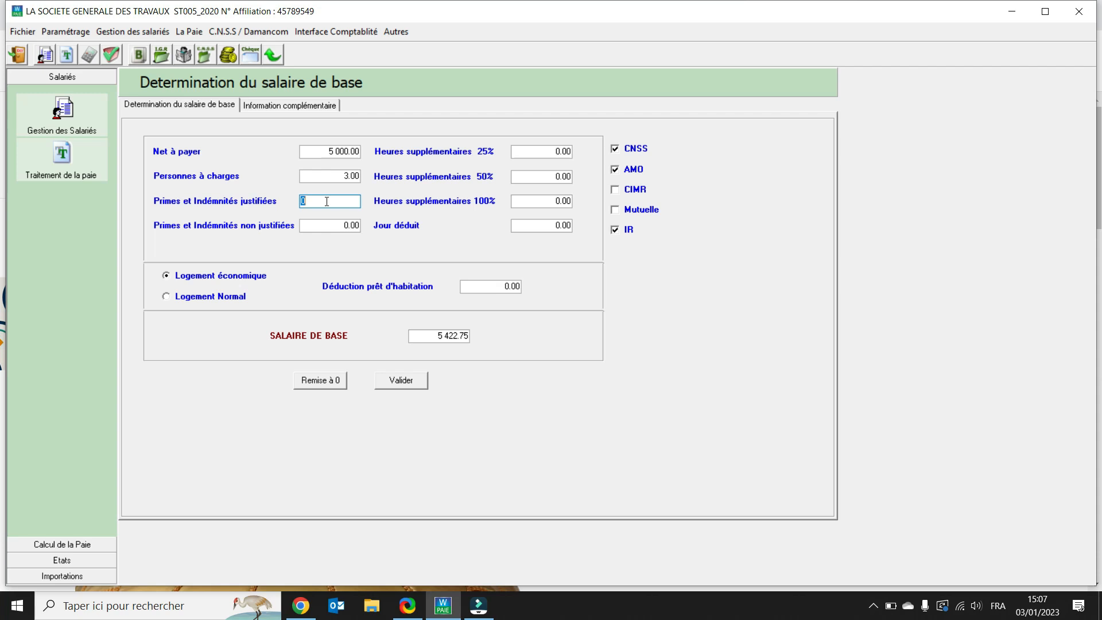
{"action": "type", "text": "950"}
{"action": "key", "text": "Tab"}
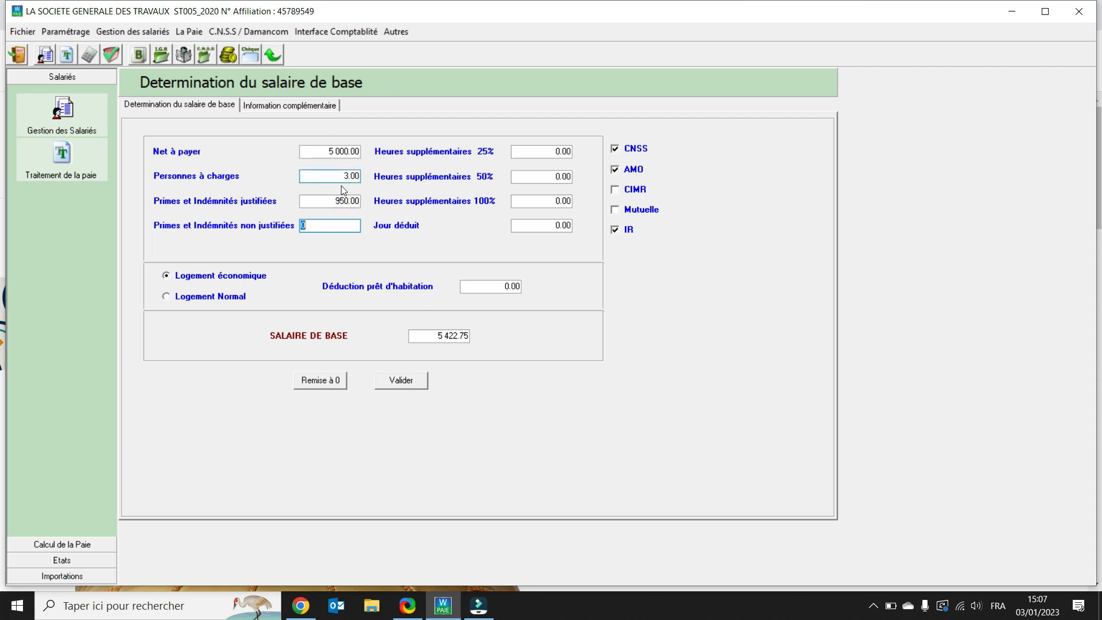
{"action": "left_click", "coordinate": [402, 384]}
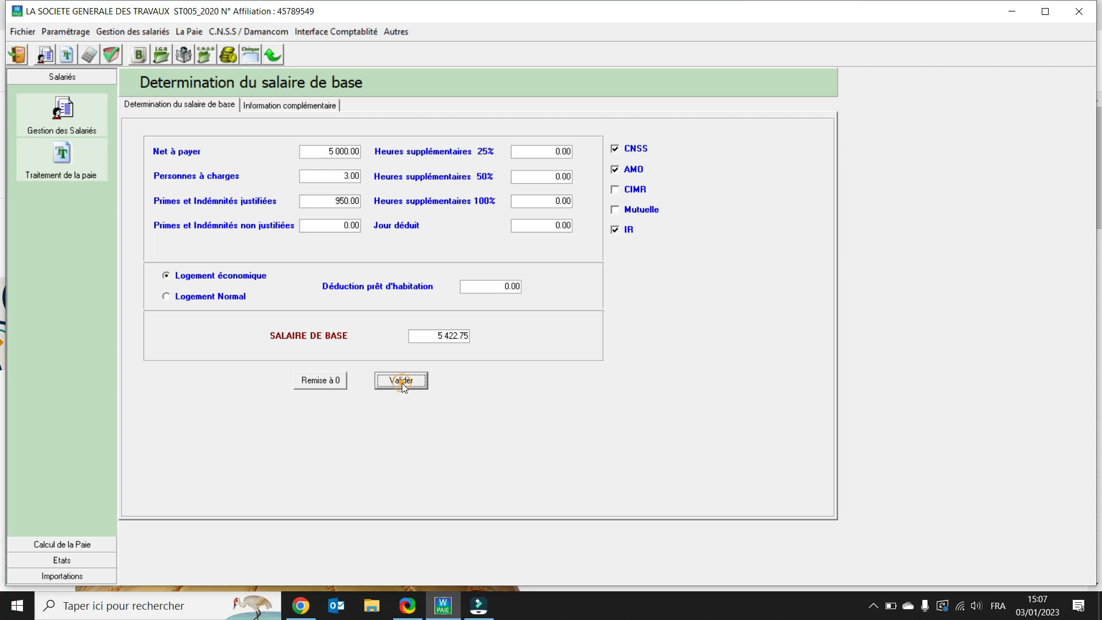
Step: Review the complementary information tab with gross salary, contributions and income tax
{"action": "left_click", "coordinate": [325, 107]}
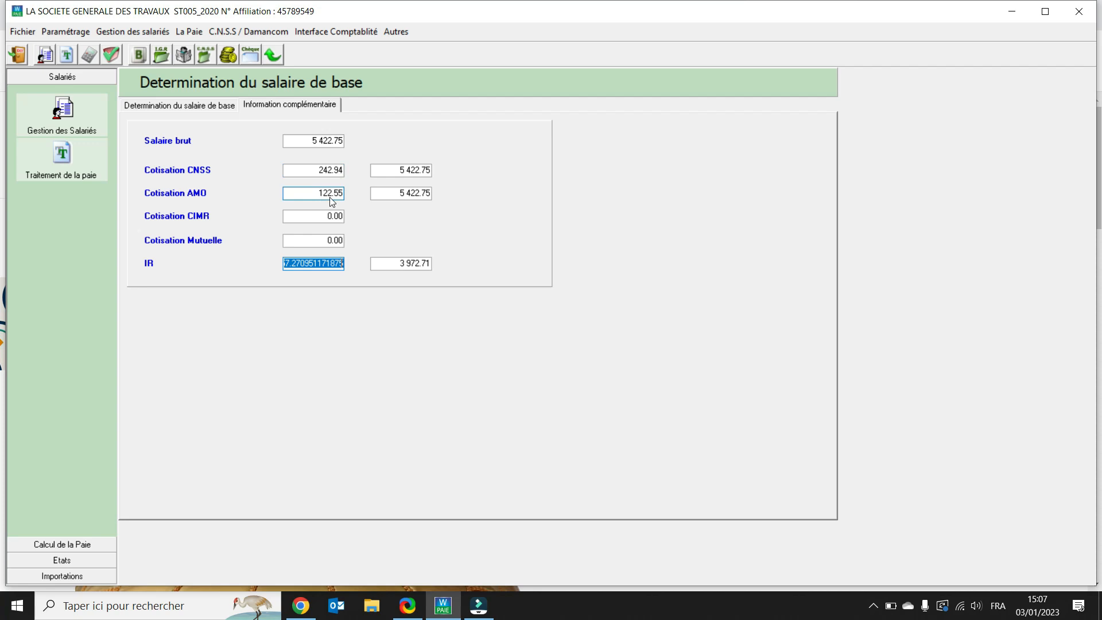
{"action": "left_click", "coordinate": [314, 263]}
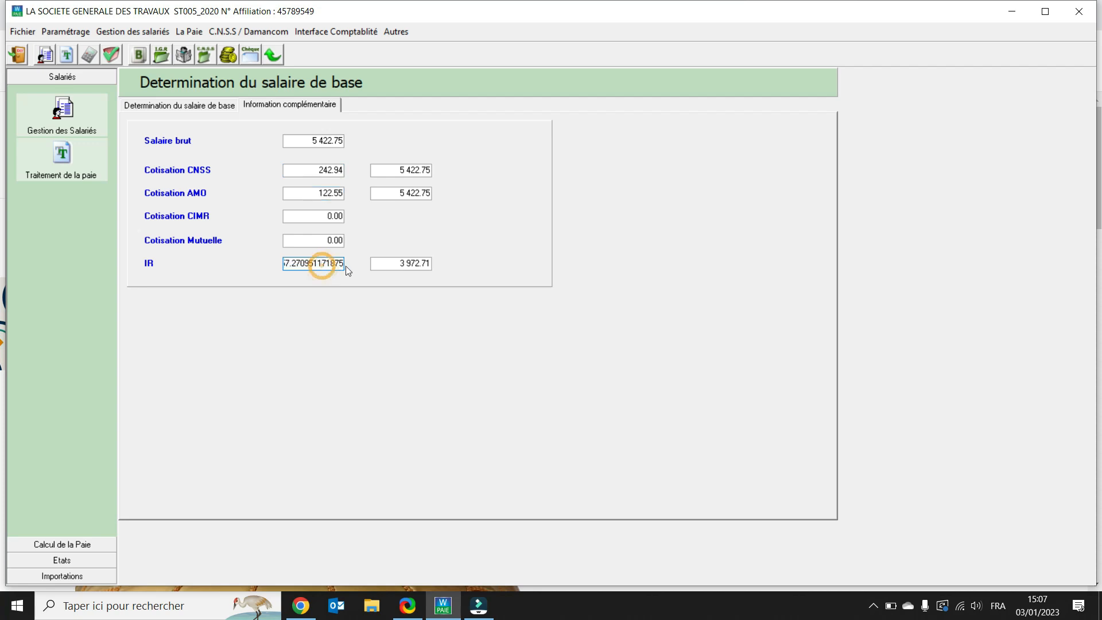
{"action": "key", "text": "Home"}
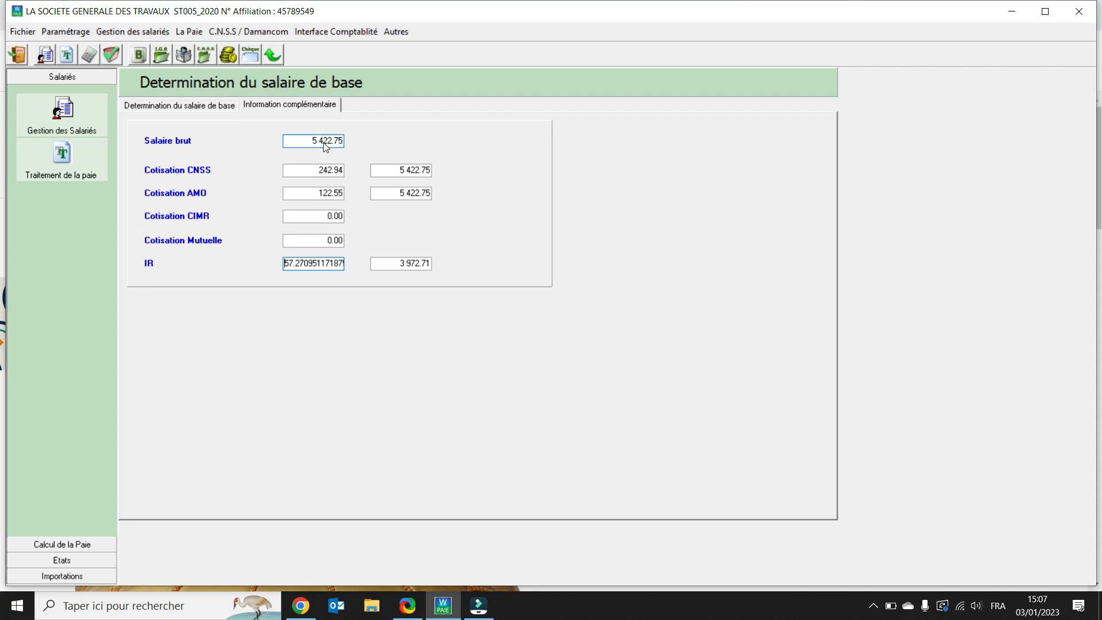
Step: Set net pay to 7000 and justified bonuses to 0, then validate the simulation again
{"action": "left_click", "coordinate": [187, 106]}
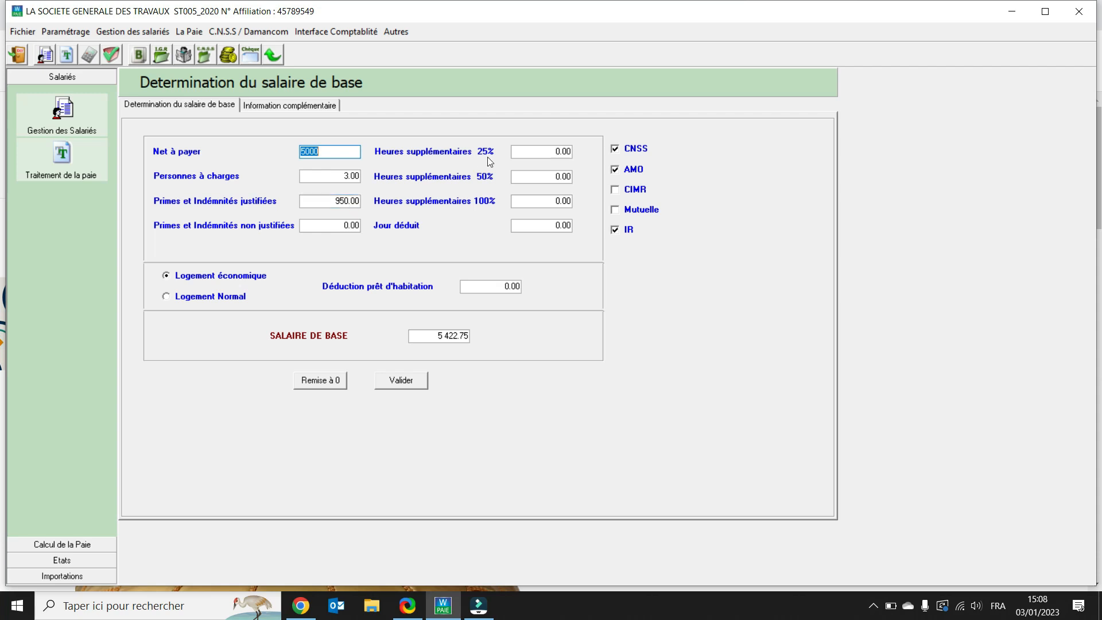
{"action": "left_click", "coordinate": [534, 157]}
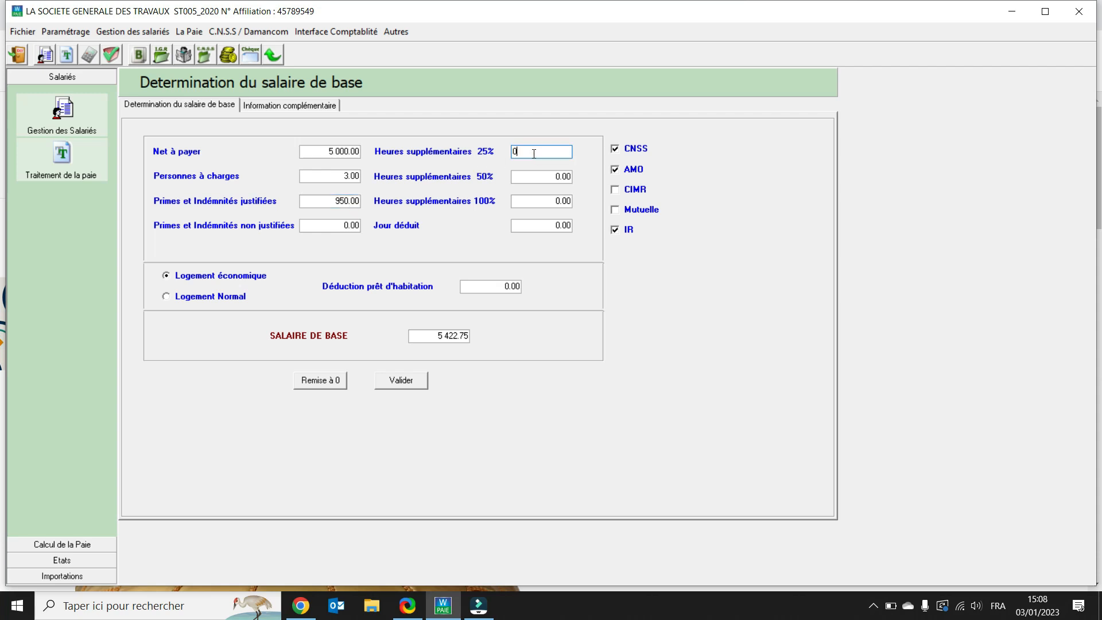
{"action": "left_click", "coordinate": [526, 179]}
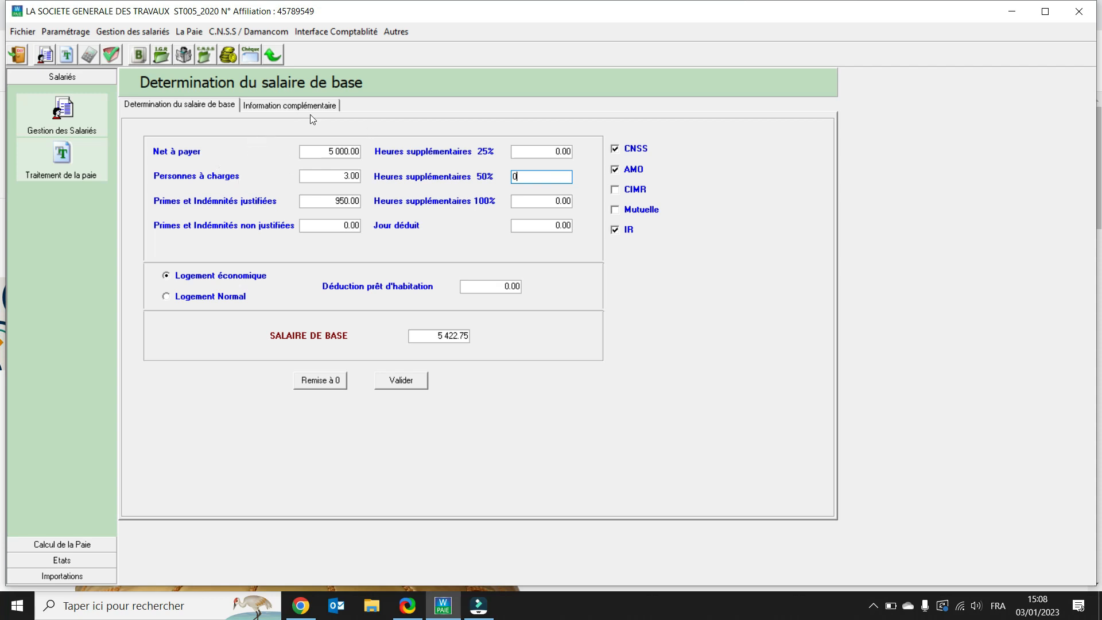
{"action": "double_click", "coordinate": [332, 149]}
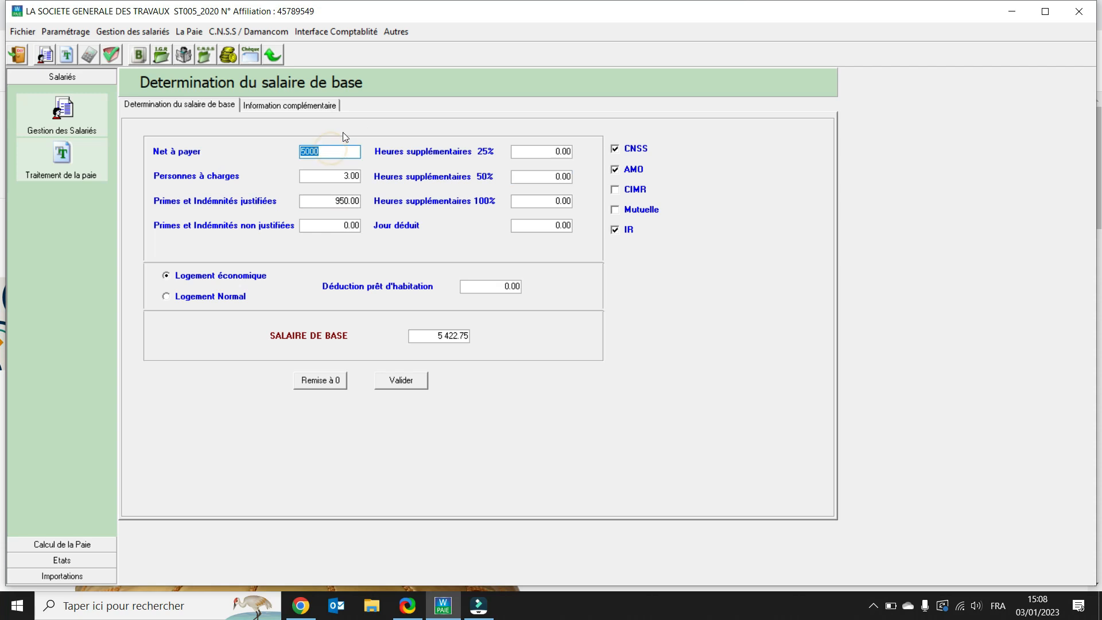
{"action": "type", "text": "7000"}
{"action": "key", "text": "Tab"}
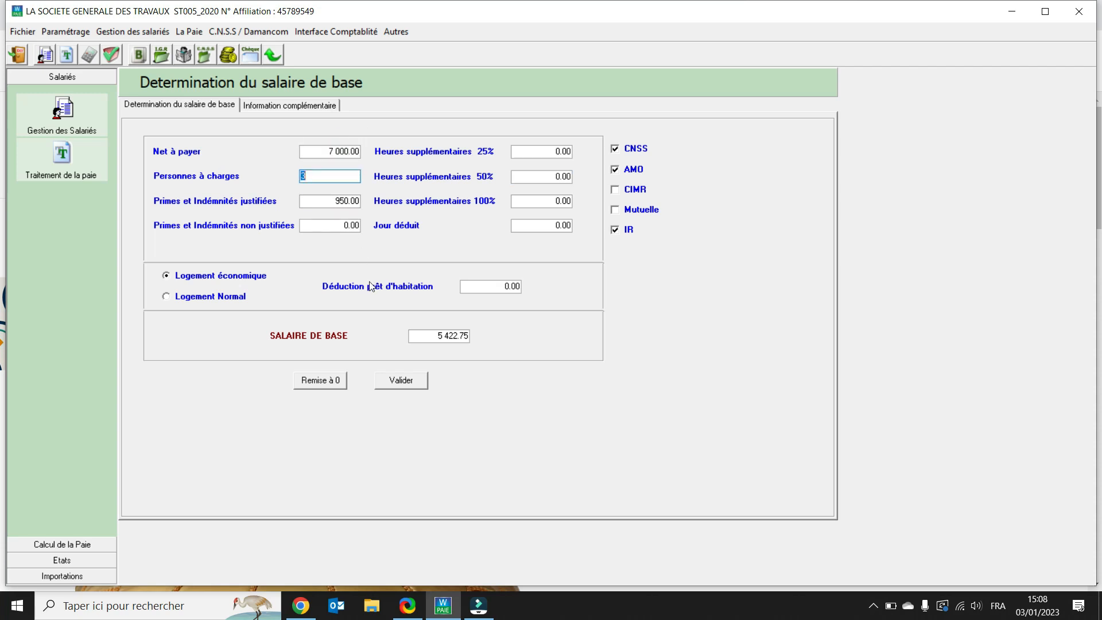
{"action": "double_click", "coordinate": [323, 201]}
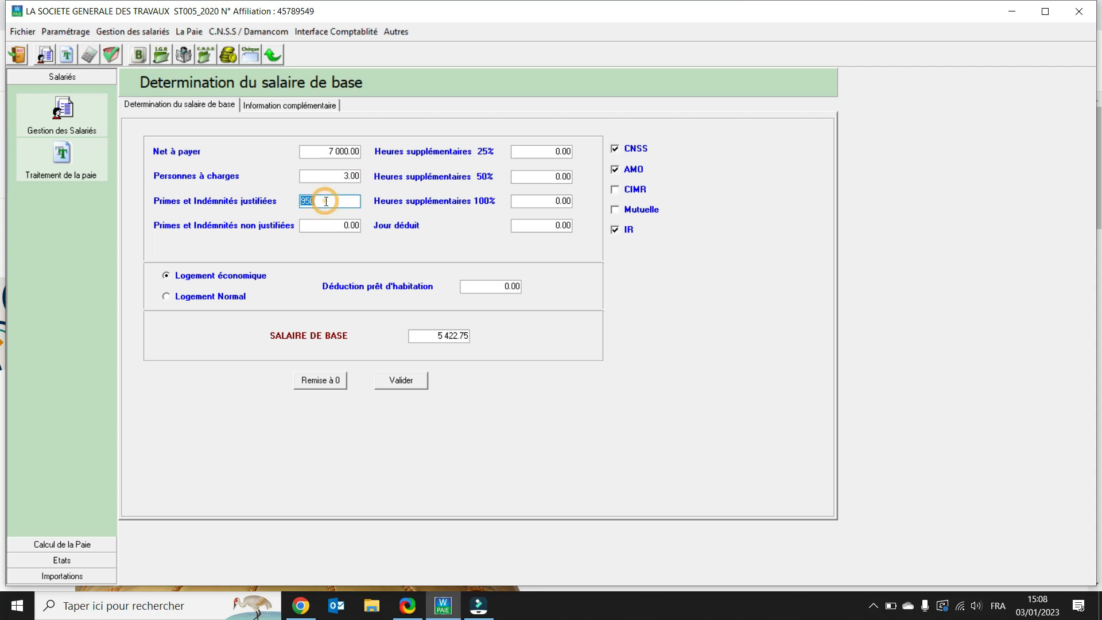
{"action": "type", "text": "0"}
{"action": "key", "text": "Tab"}
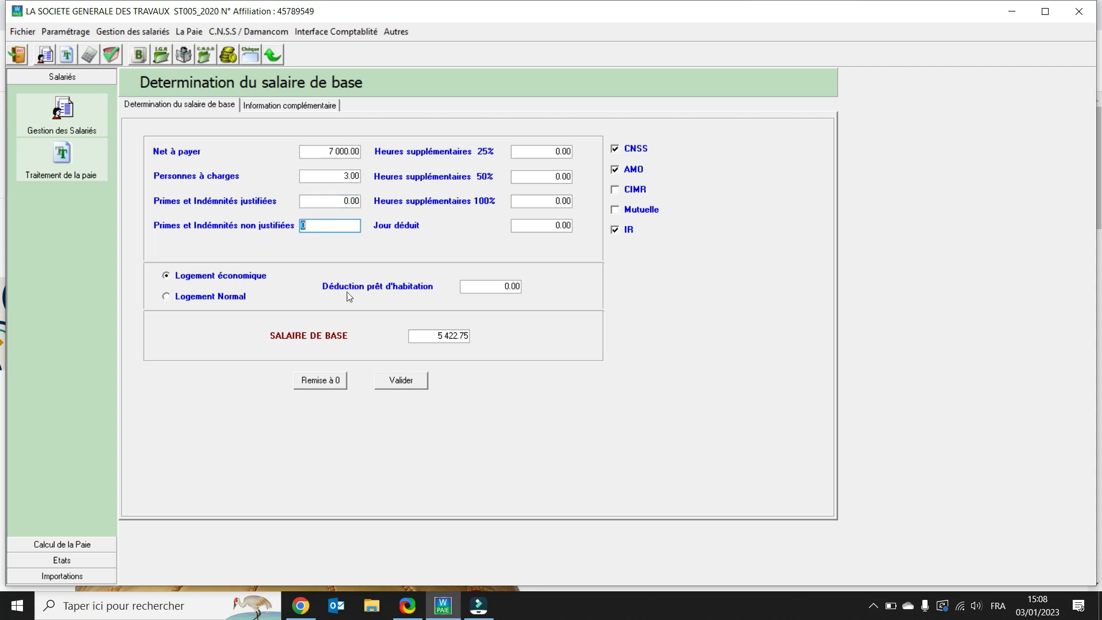
{"action": "left_click", "coordinate": [401, 380]}
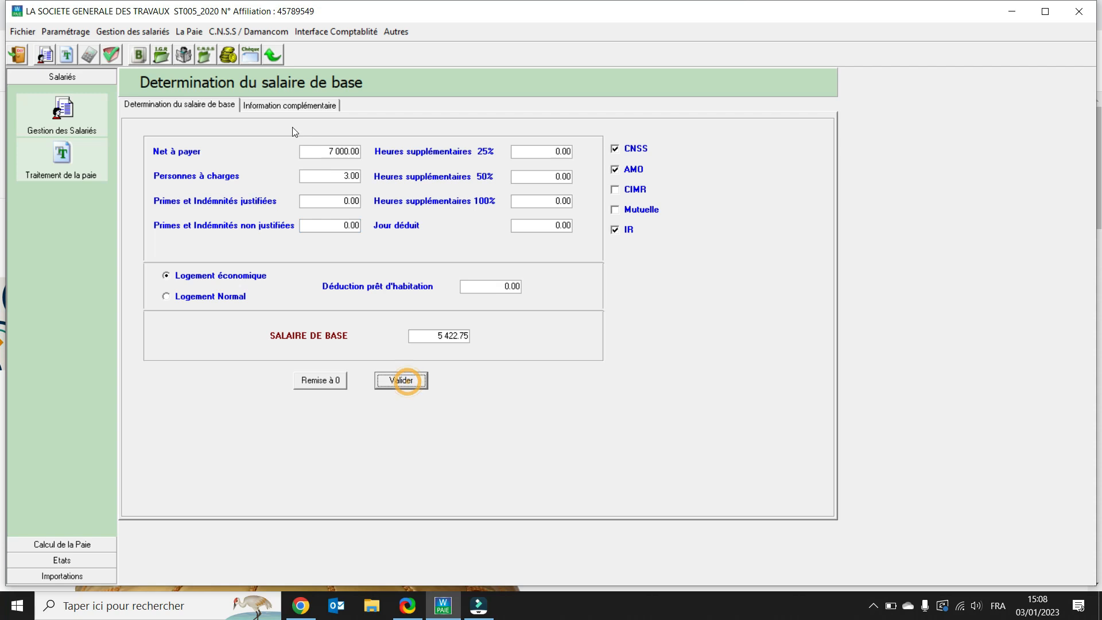
Step: Review the recalculated gross salary, contributions and income tax, then return to the simulation inputs
{"action": "left_click", "coordinate": [288, 105]}
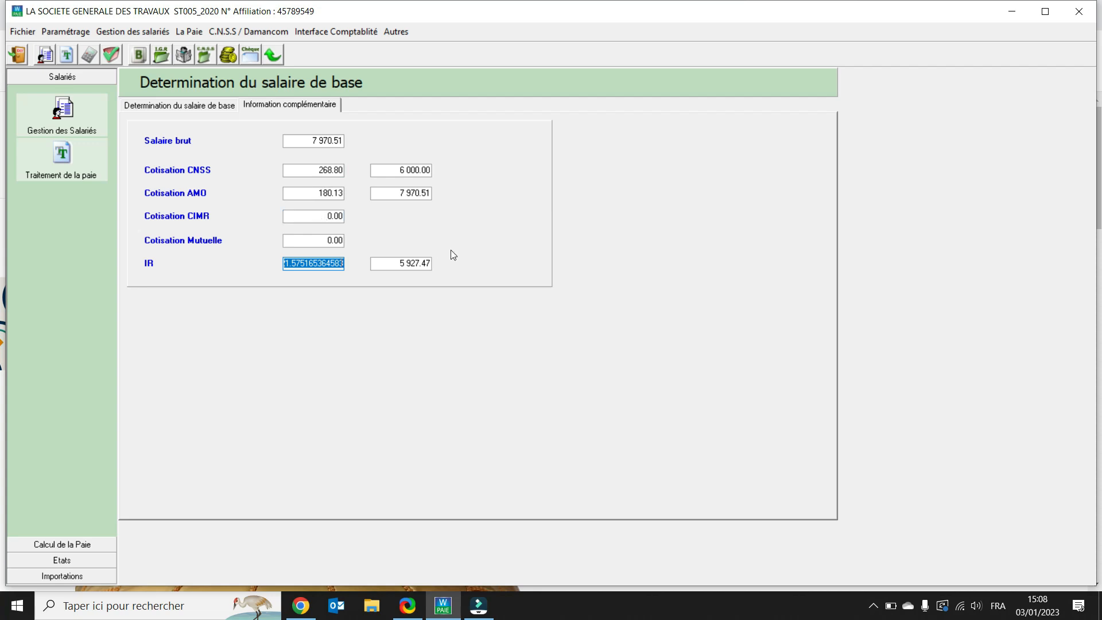
{"action": "left_click", "coordinate": [417, 264]}
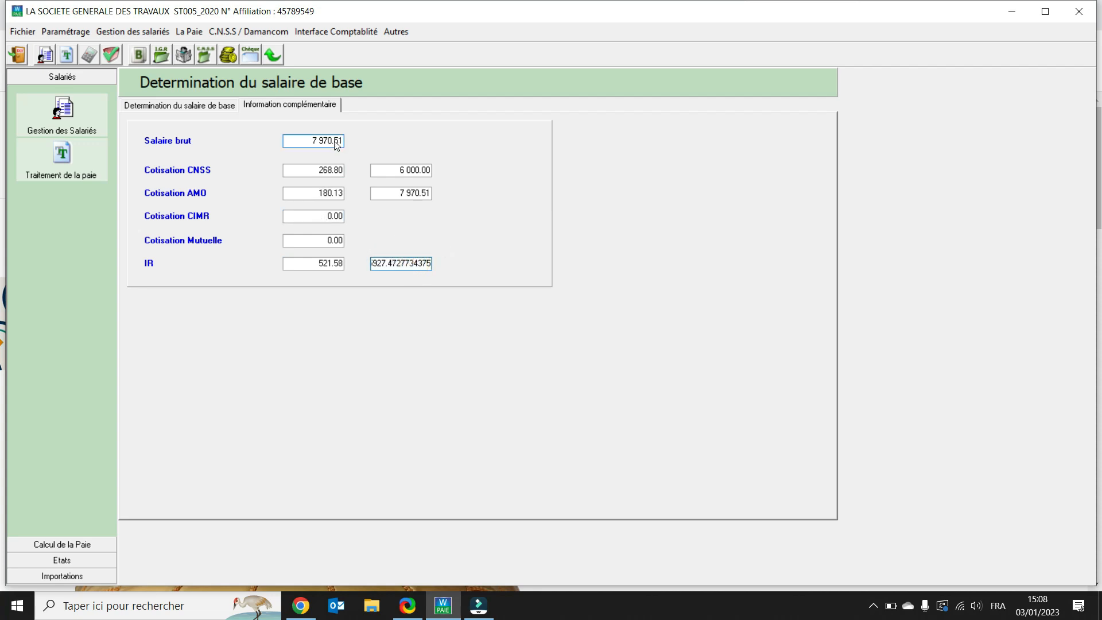
{"action": "left_click", "coordinate": [205, 107]}
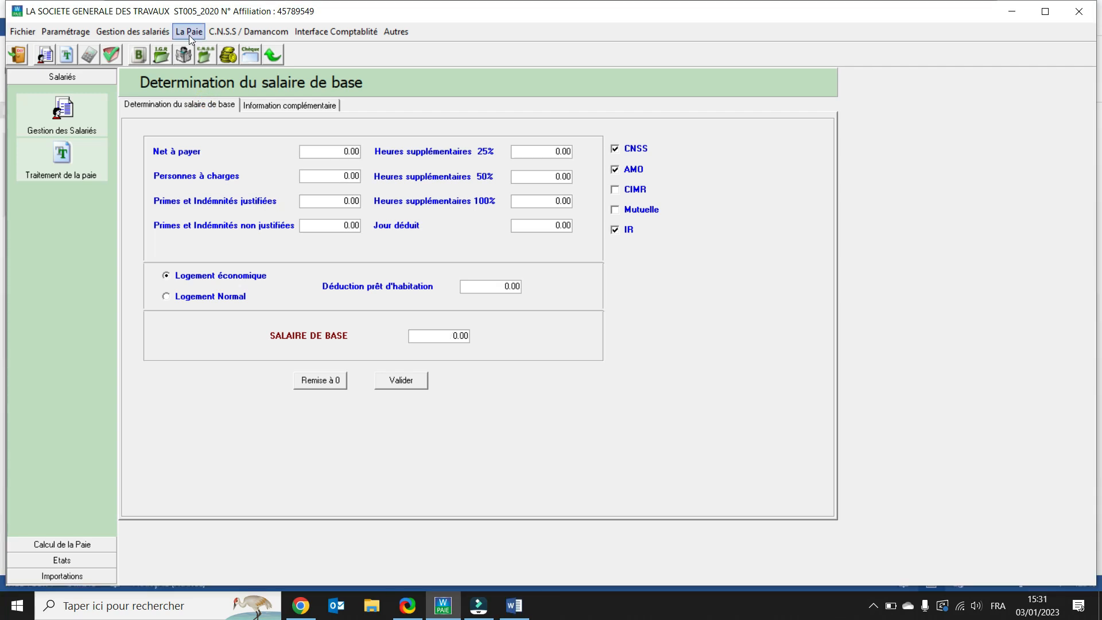
Step: Run the payroll calculation for all employees for Juillet 2022
{"action": "left_click", "coordinate": [189, 33]}
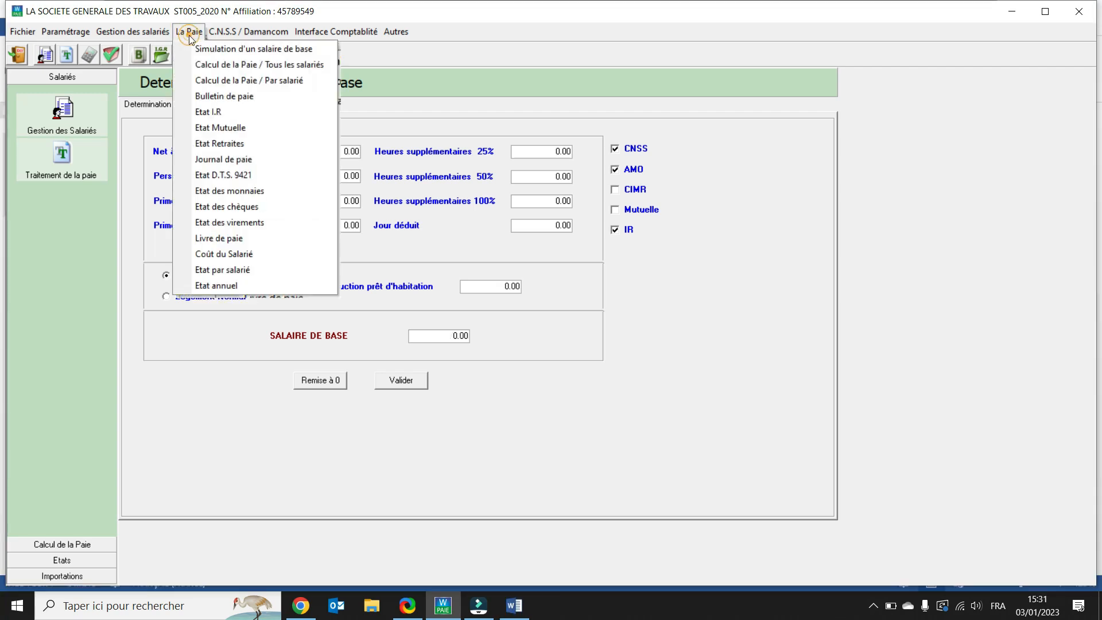
{"action": "left_click", "coordinate": [214, 65]}
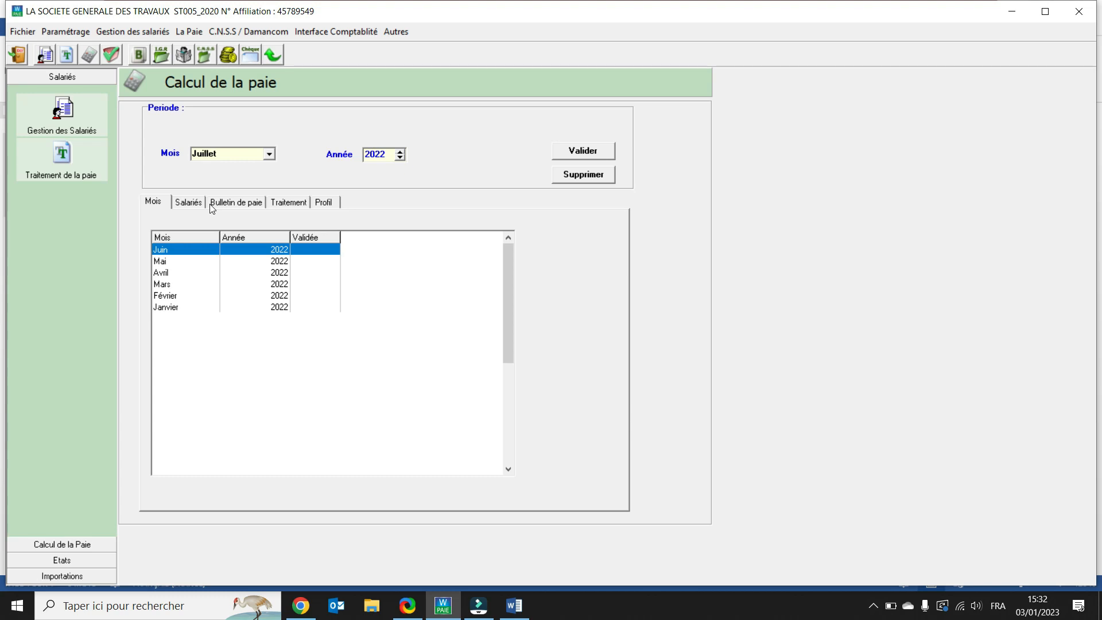
{"action": "left_click", "coordinate": [590, 155]}
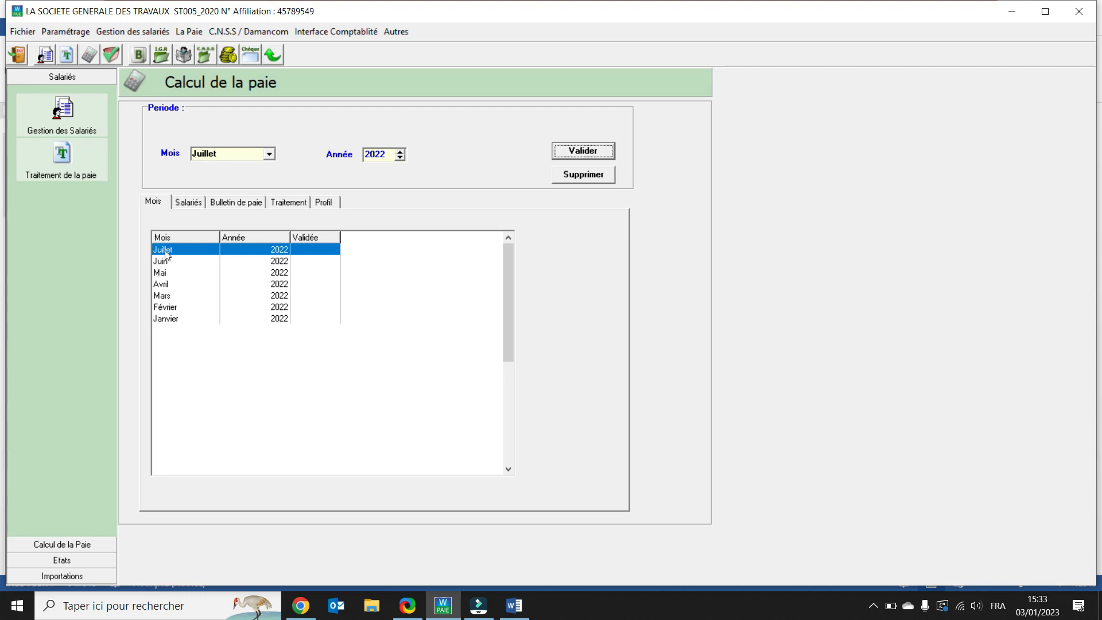
{"action": "left_click", "coordinate": [188, 202]}
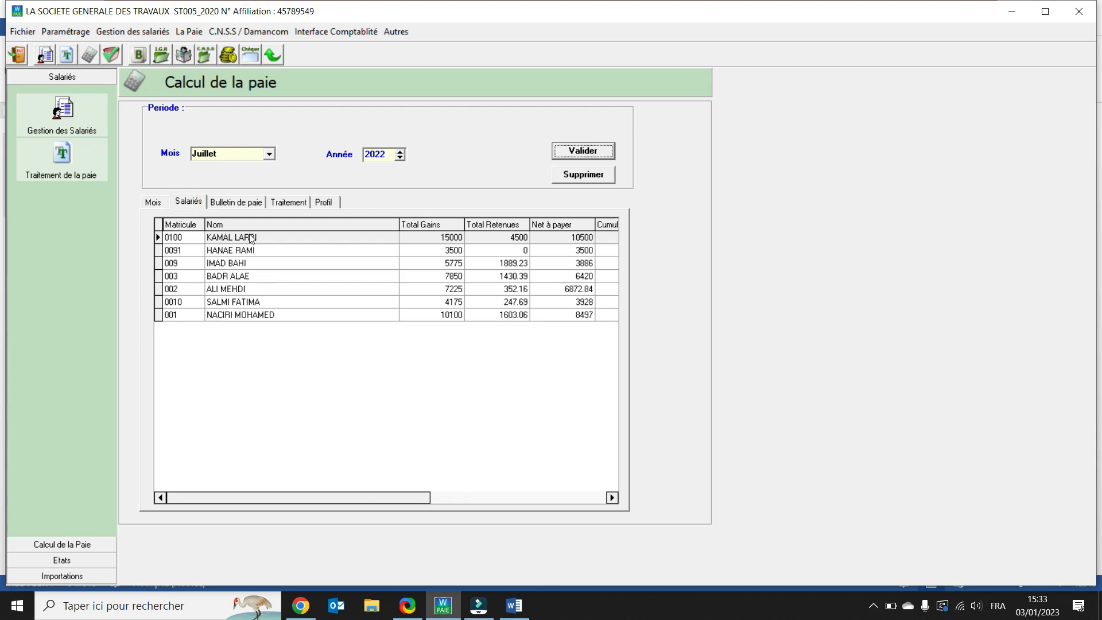
{"action": "left_click", "coordinate": [253, 315]}
{"action": "left_click", "coordinate": [225, 204]}
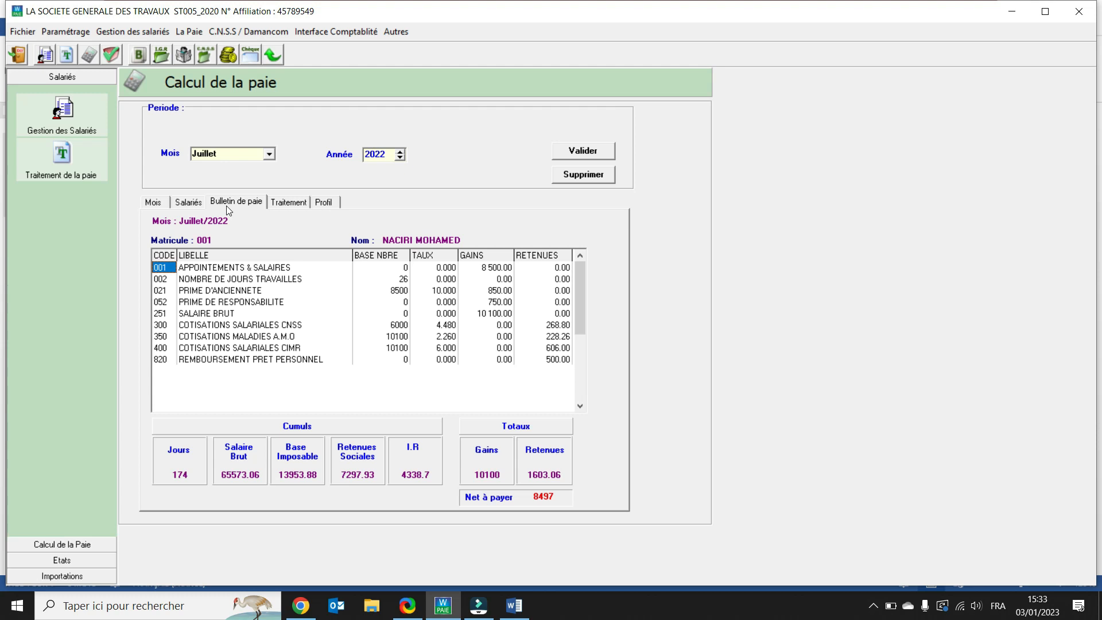
{"action": "left_click", "coordinate": [291, 205]}
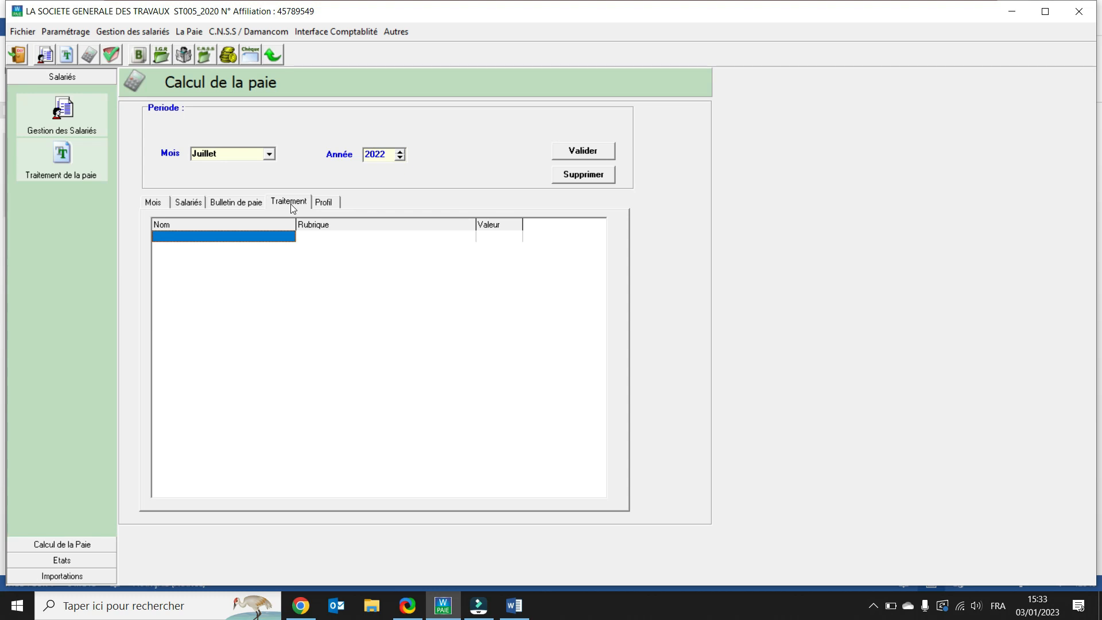
{"action": "left_click", "coordinate": [323, 203]}
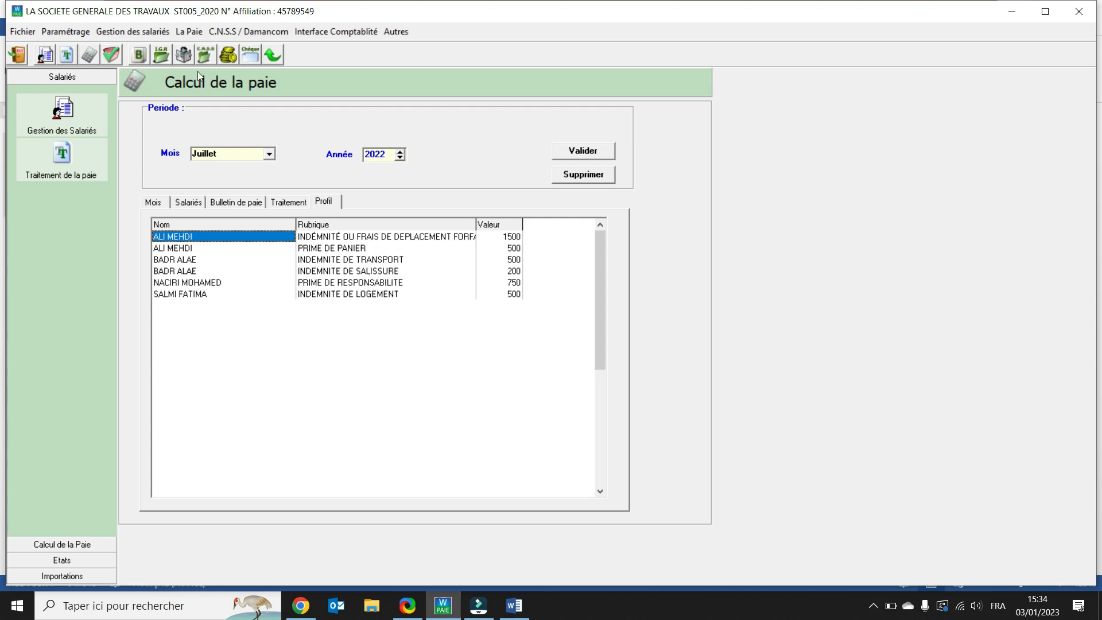
Step: Open the per-employee payroll calculation form
{"action": "left_click", "coordinate": [188, 31]}
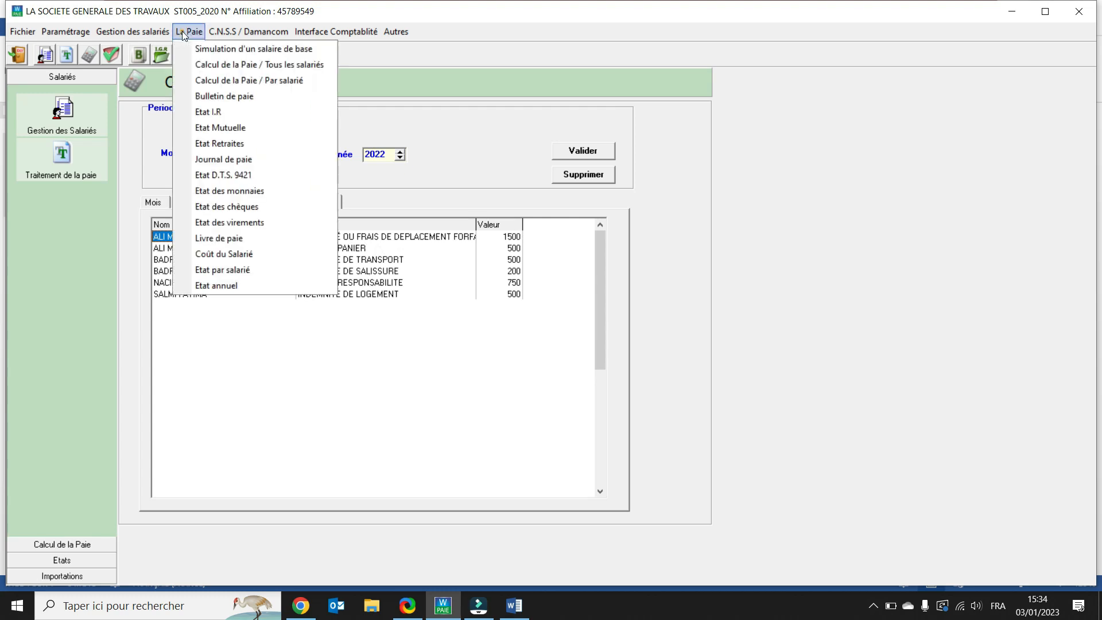
{"action": "left_click", "coordinate": [213, 84]}
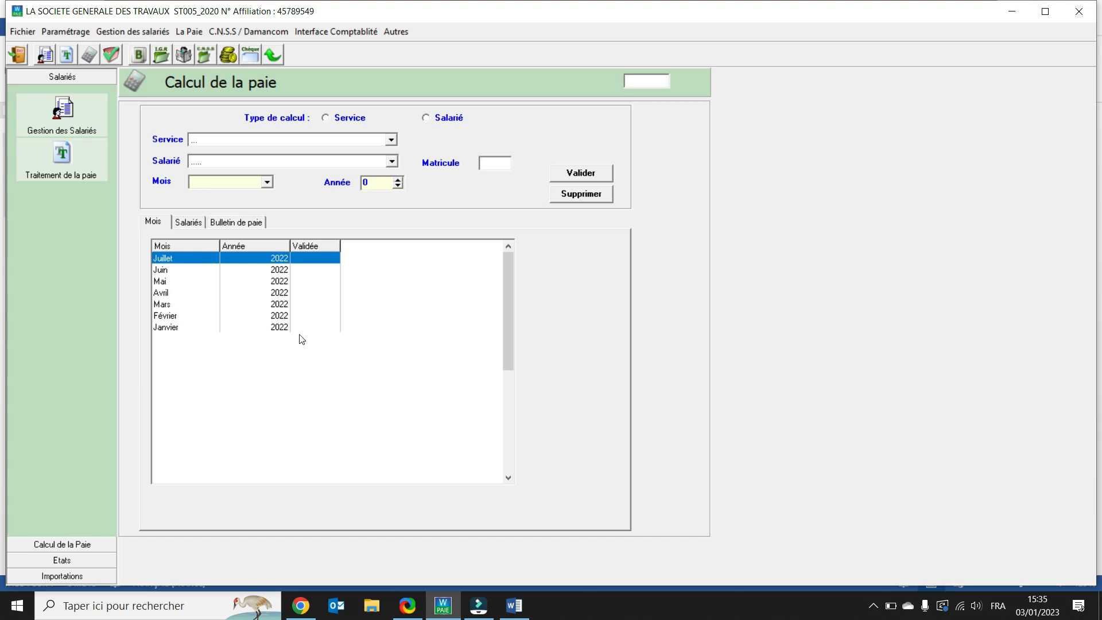
Step: Generate July 2022 payslips for all employees, in duplicate and showing leave
{"action": "left_click", "coordinate": [198, 36]}
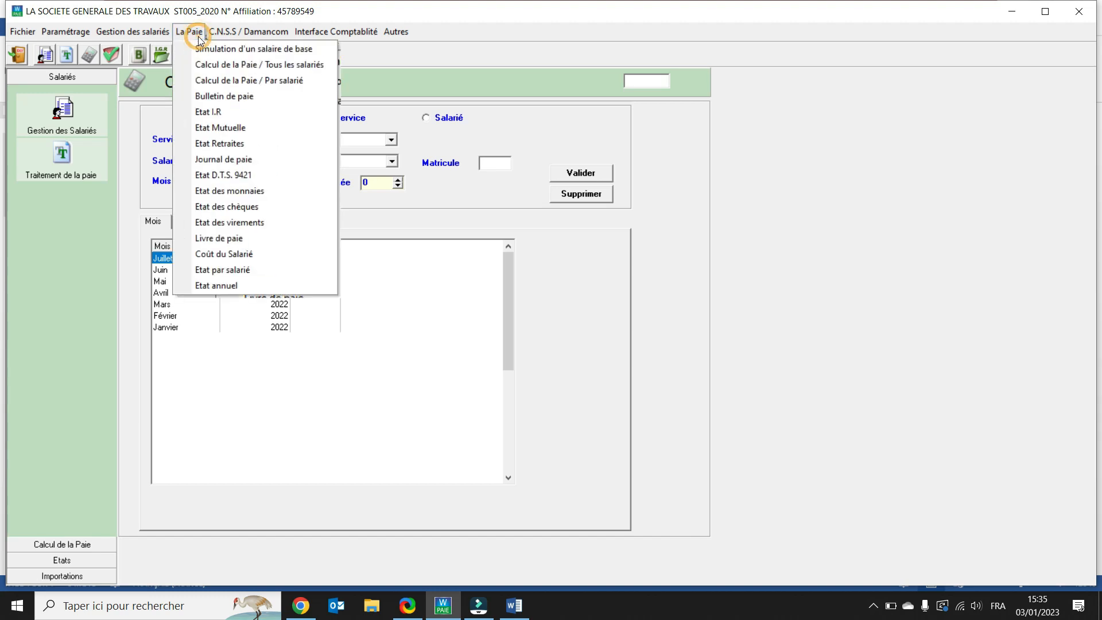
{"action": "left_click", "coordinate": [214, 97]}
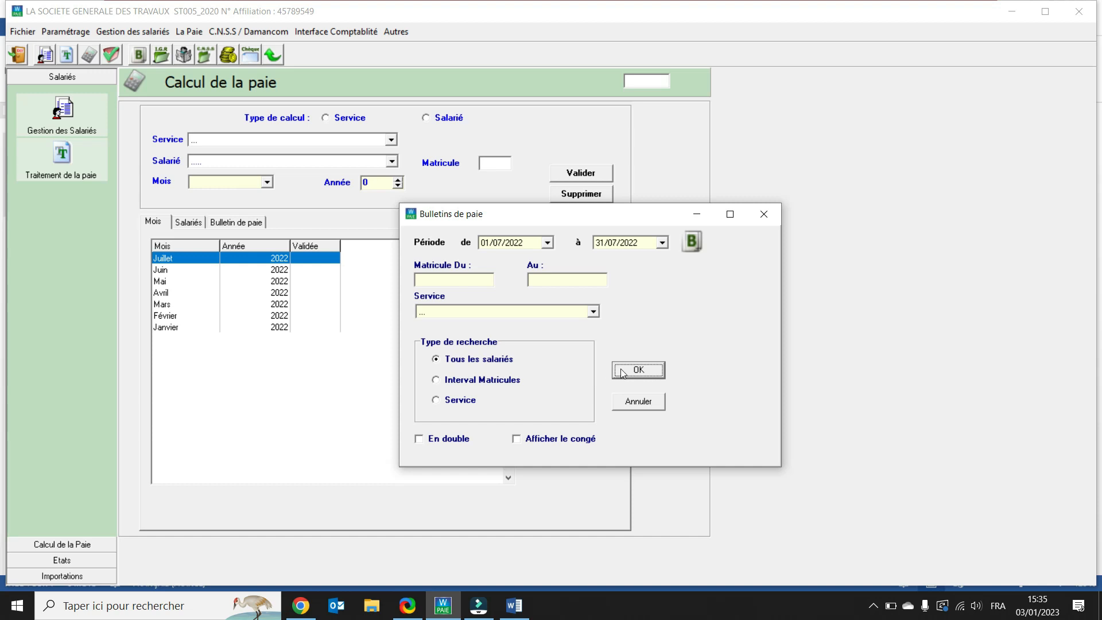
{"action": "left_click", "coordinate": [419, 440]}
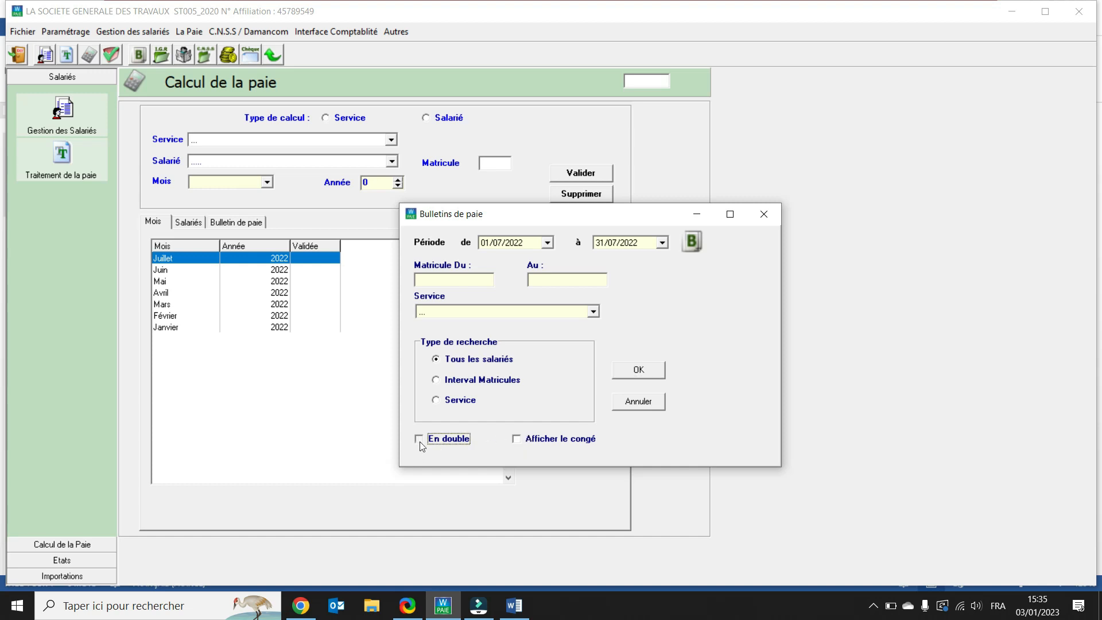
{"action": "left_click", "coordinate": [518, 440]}
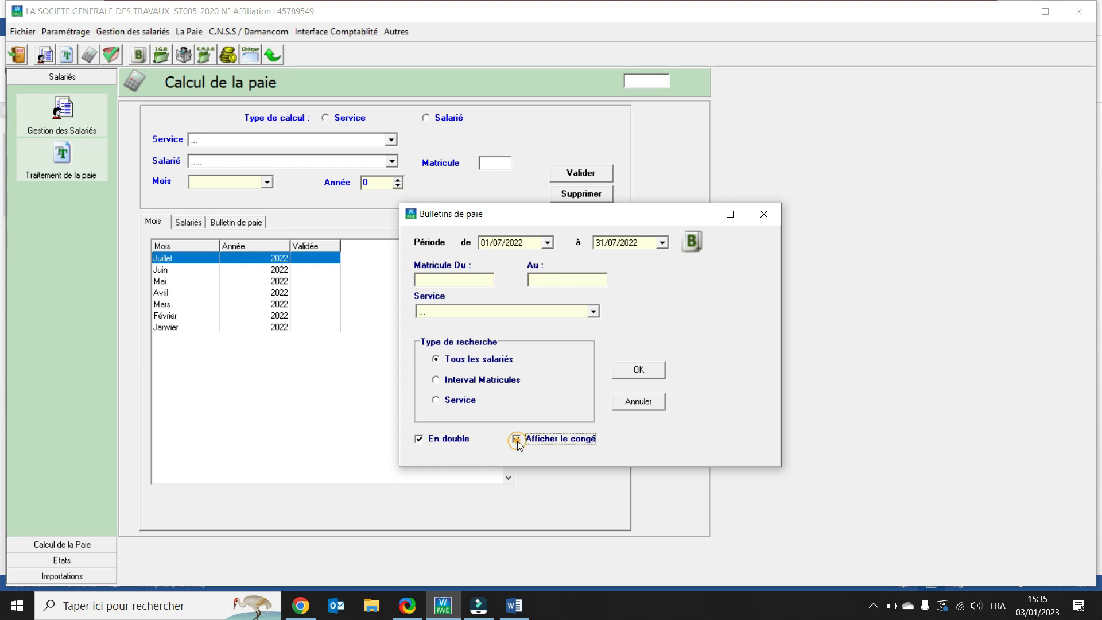
{"action": "left_click", "coordinate": [623, 376]}
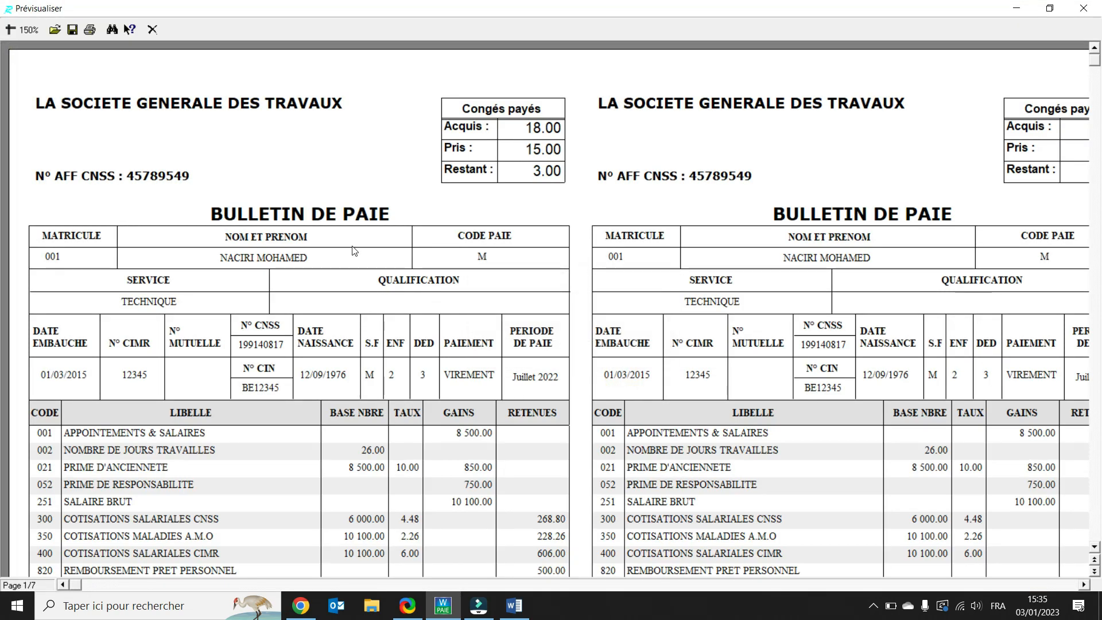
Step: Zoom the payslip preview to 100%
{"action": "left_click", "coordinate": [25, 29]}
{"action": "left_click", "coordinate": [38, 79]}
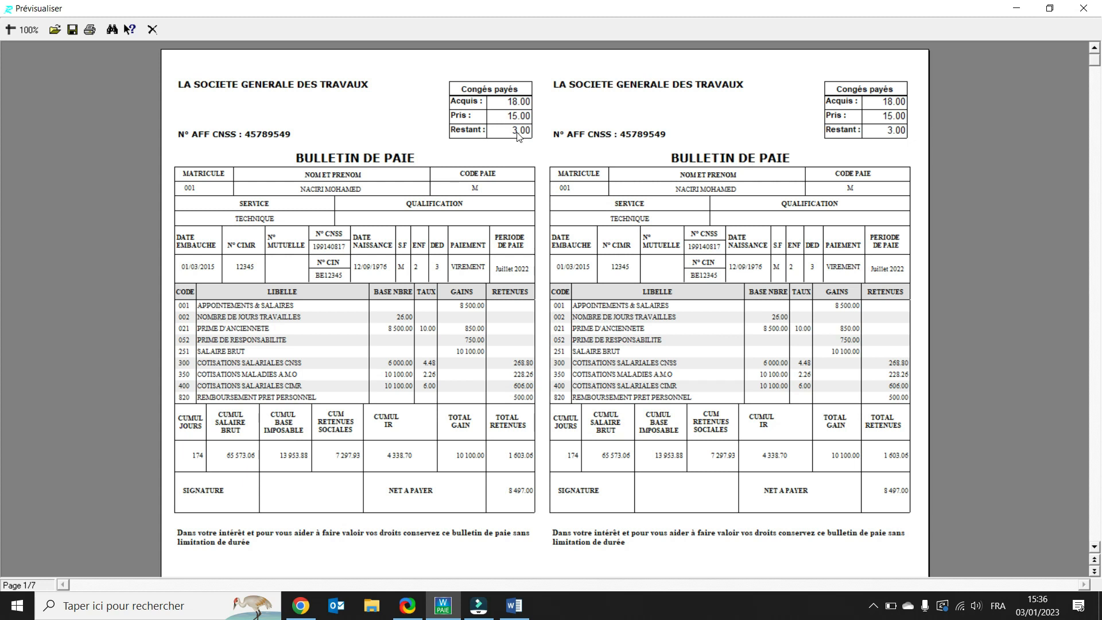
Step: Scroll through the July payslip preview to review each employee's payslip
{"action": "scroll", "coordinate": [518, 136], "scroll_direction": "down", "scroll_amount": 5}
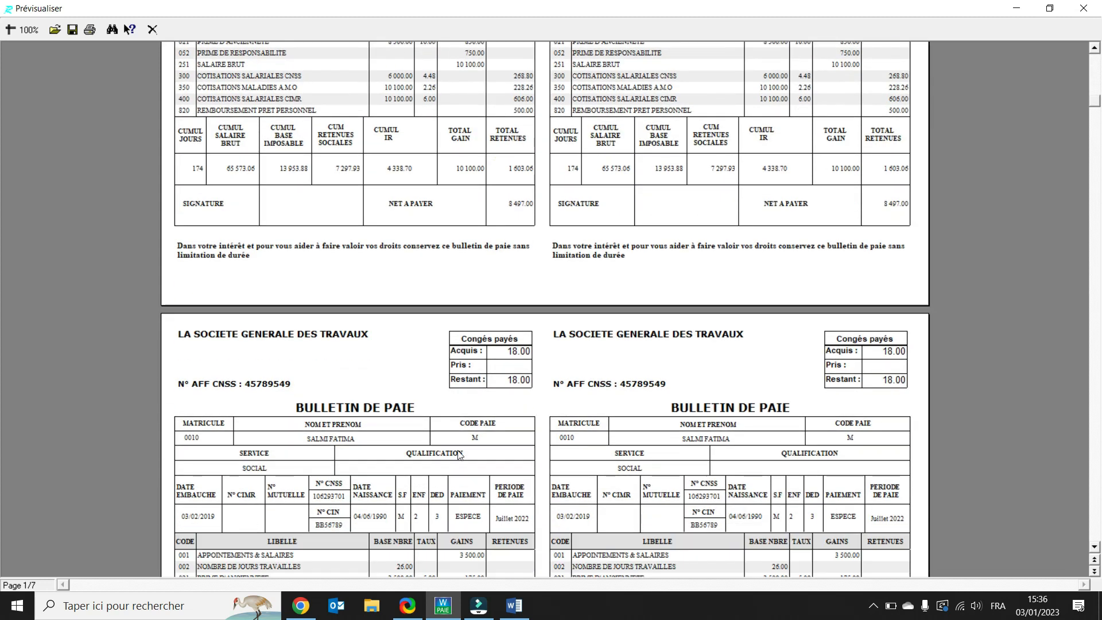
{"action": "scroll", "coordinate": [459, 455], "scroll_direction": "down", "scroll_amount": 1}
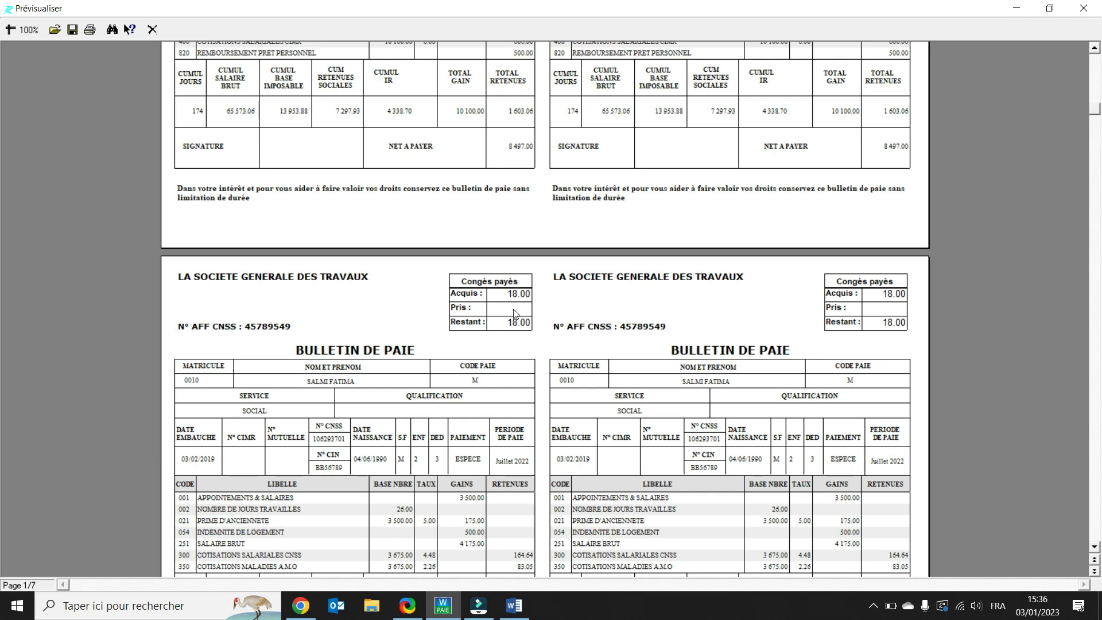
{"action": "scroll", "coordinate": [515, 314], "scroll_direction": "up", "scroll_amount": 3}
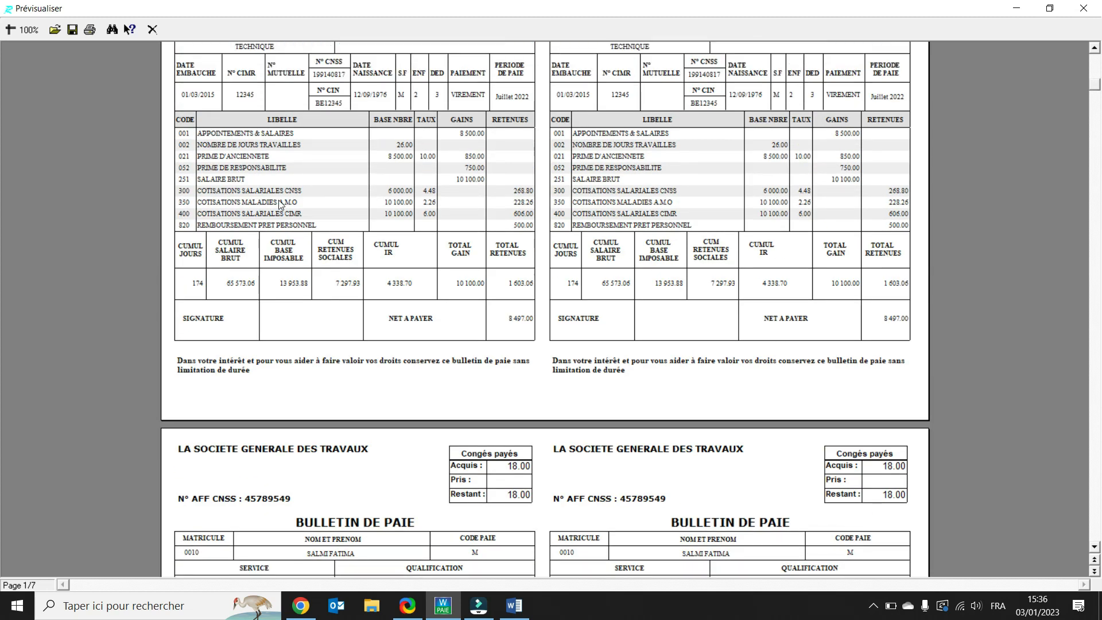
{"action": "scroll", "coordinate": [261, 147], "scroll_direction": "up", "scroll_amount": 1}
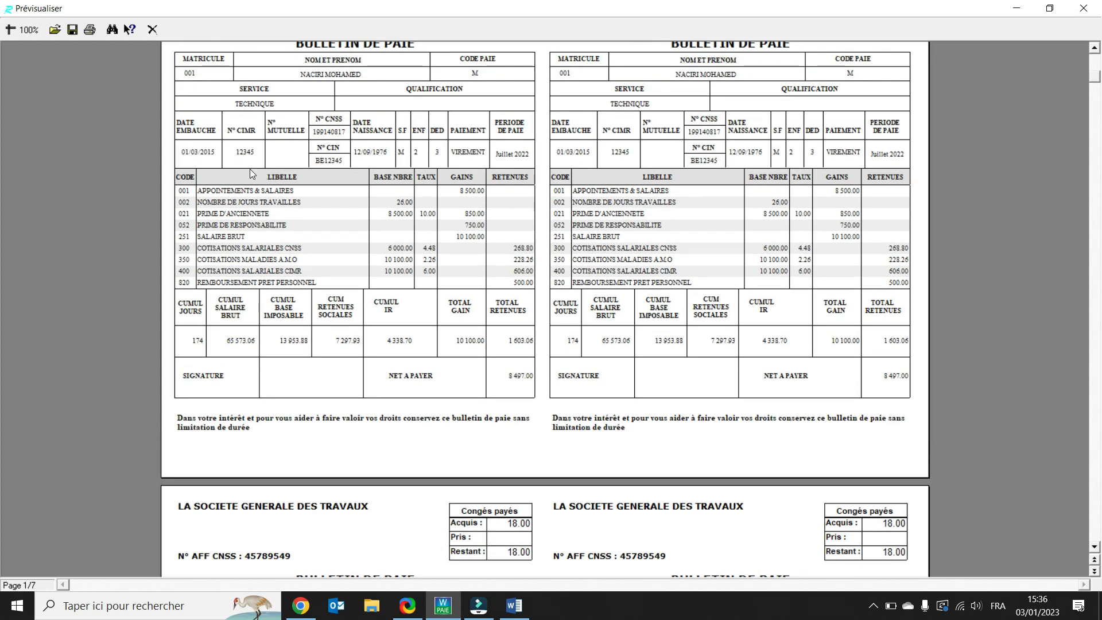
{"action": "scroll", "coordinate": [251, 171], "scroll_direction": "up", "scroll_amount": 1}
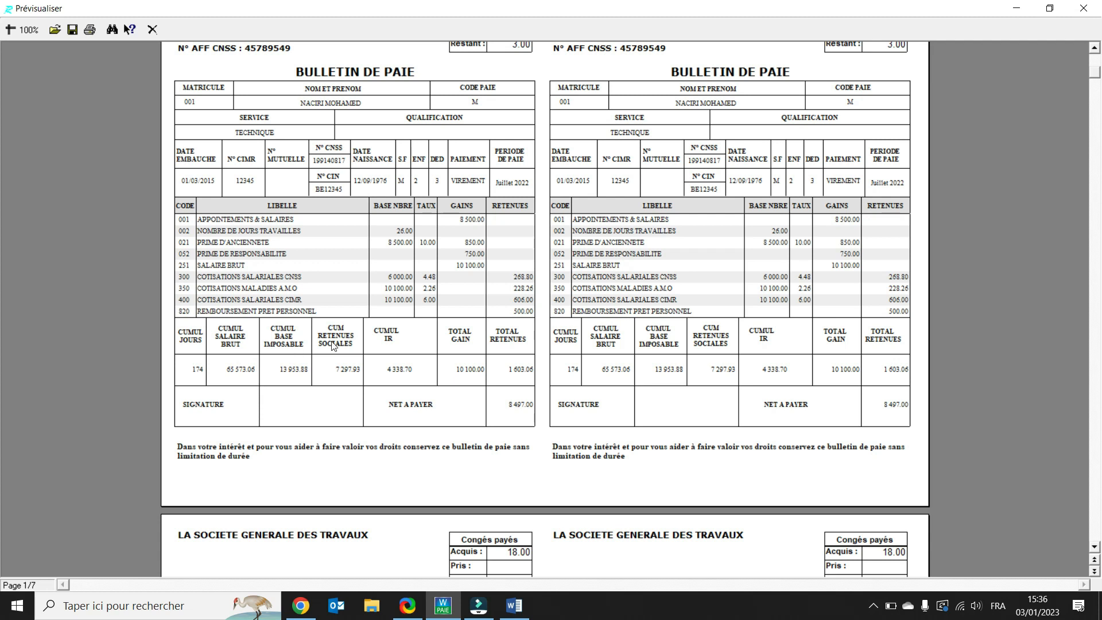
{"action": "scroll", "coordinate": [334, 346], "scroll_direction": "down", "scroll_amount": 1}
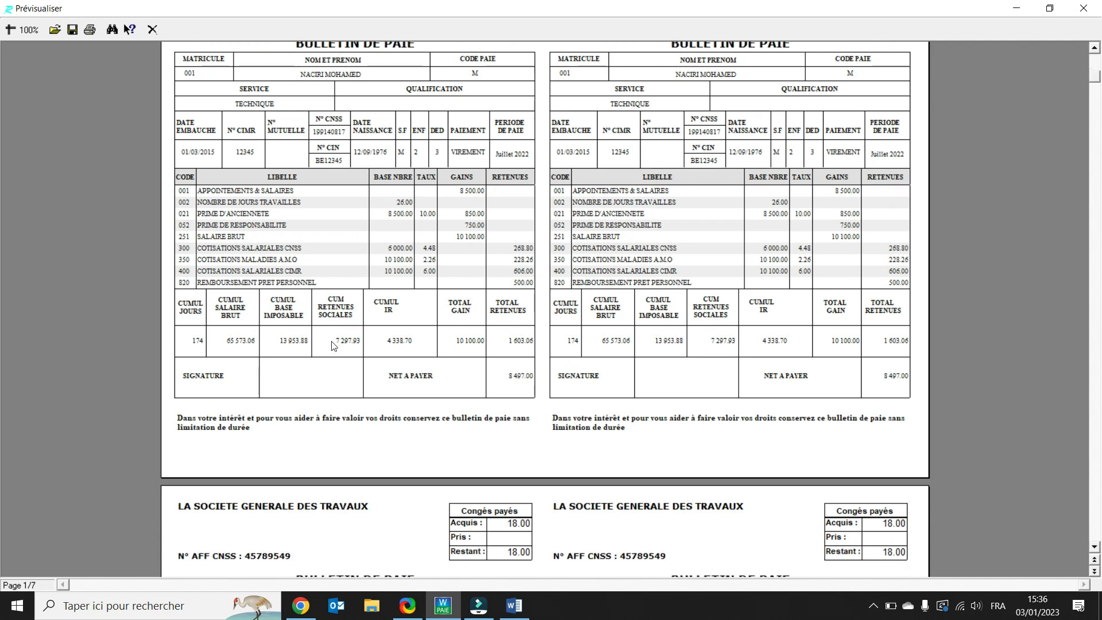
{"action": "scroll", "coordinate": [335, 347], "scroll_direction": "down", "scroll_amount": 4}
{"action": "scroll", "coordinate": [334, 346], "scroll_direction": "down", "scroll_amount": 20}
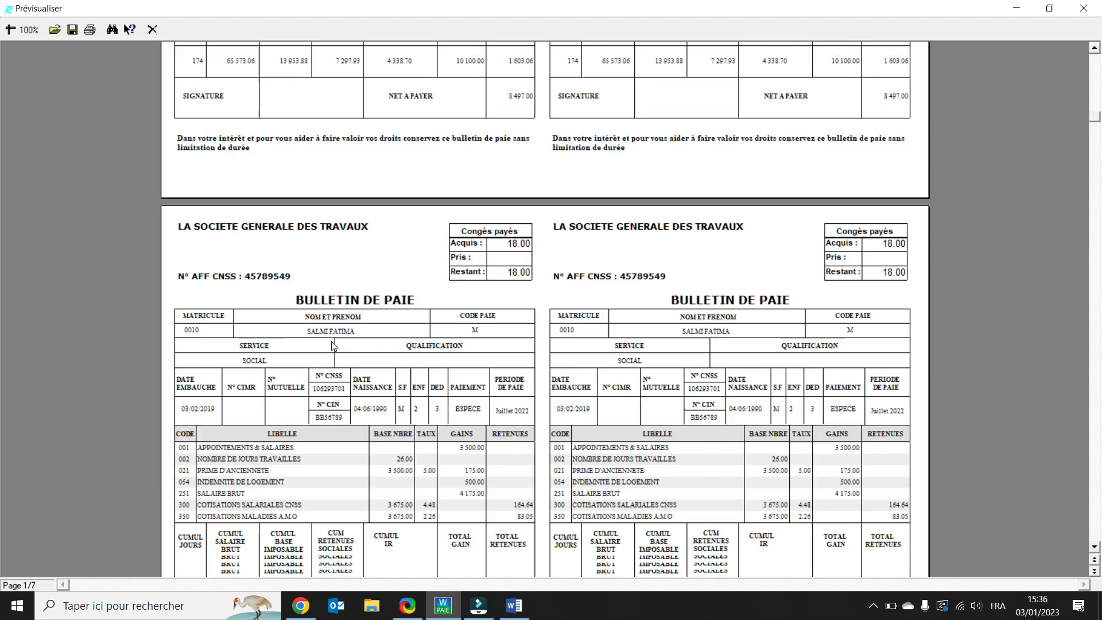
{"action": "scroll", "coordinate": [334, 347], "scroll_direction": "down", "scroll_amount": 9}
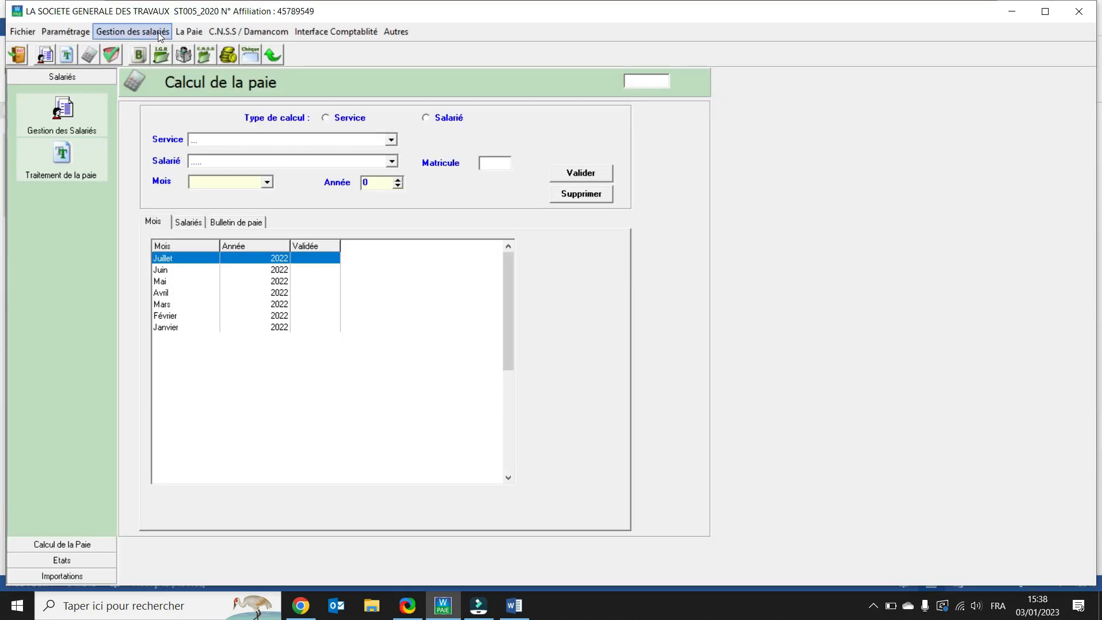
Step: Open the income tax (Etat I.R.) declaration form and select January 2022
{"action": "left_click", "coordinate": [188, 34]}
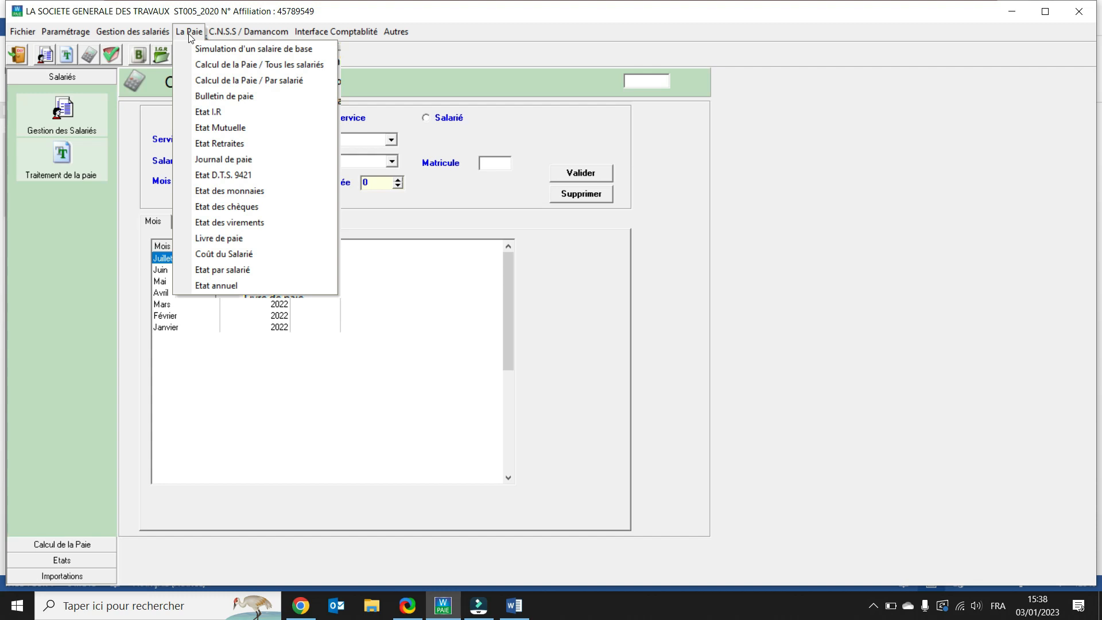
{"action": "left_click", "coordinate": [205, 112]}
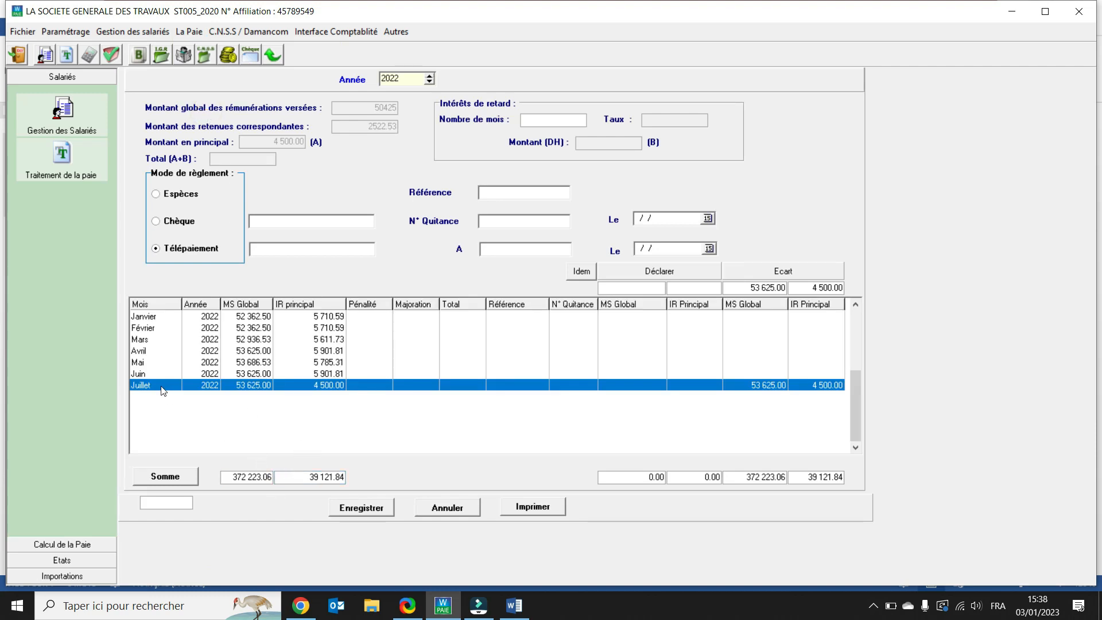
{"action": "left_click", "coordinate": [143, 317]}
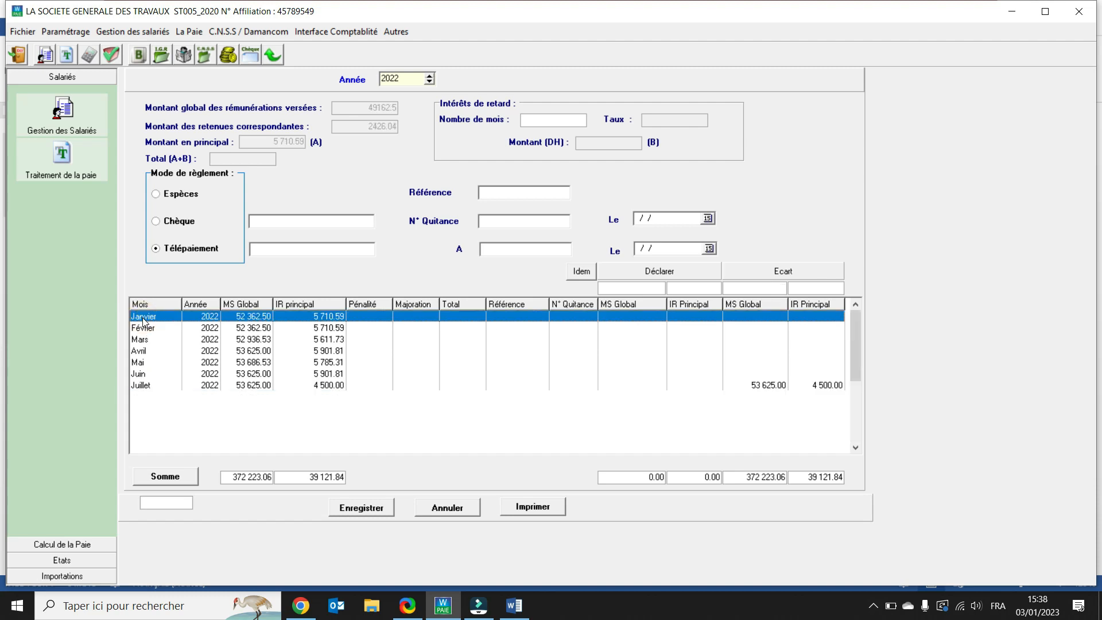
Step: Enter 12345 as January's payment reference and receipt number
{"action": "left_click", "coordinate": [539, 194]}
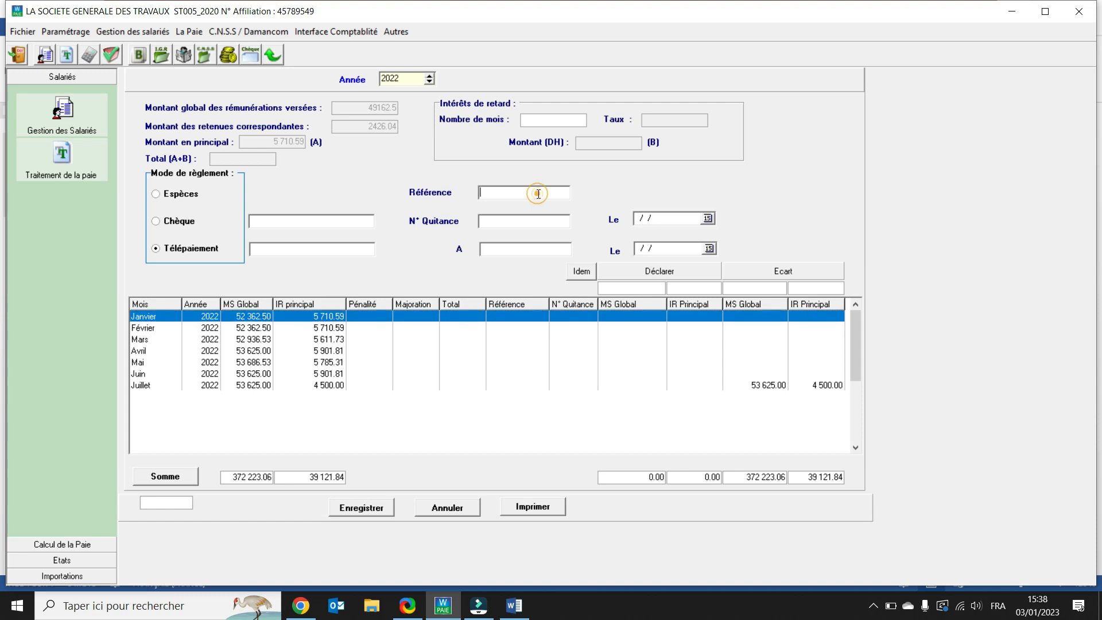
{"action": "type", "text": "12345"}
{"action": "left_click", "coordinate": [512, 223]}
{"action": "type", "text": "12345"}
Step: Set January's payment date to 05/02/2022 and the place to Casa
{"action": "left_click", "coordinate": [710, 218]}
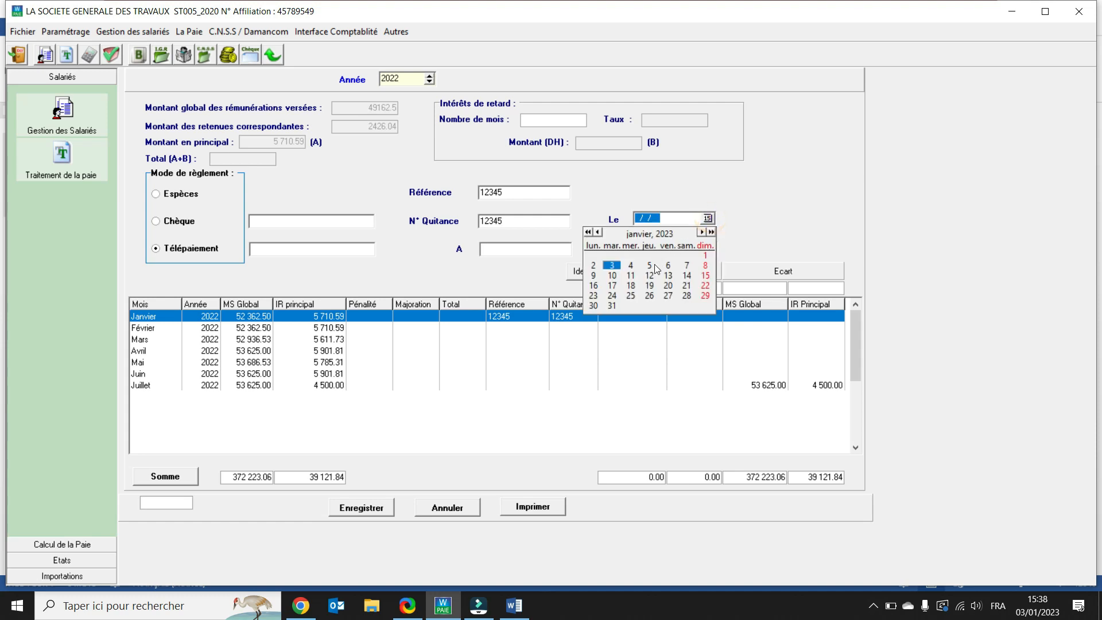
{"action": "left_click", "coordinate": [664, 217]}
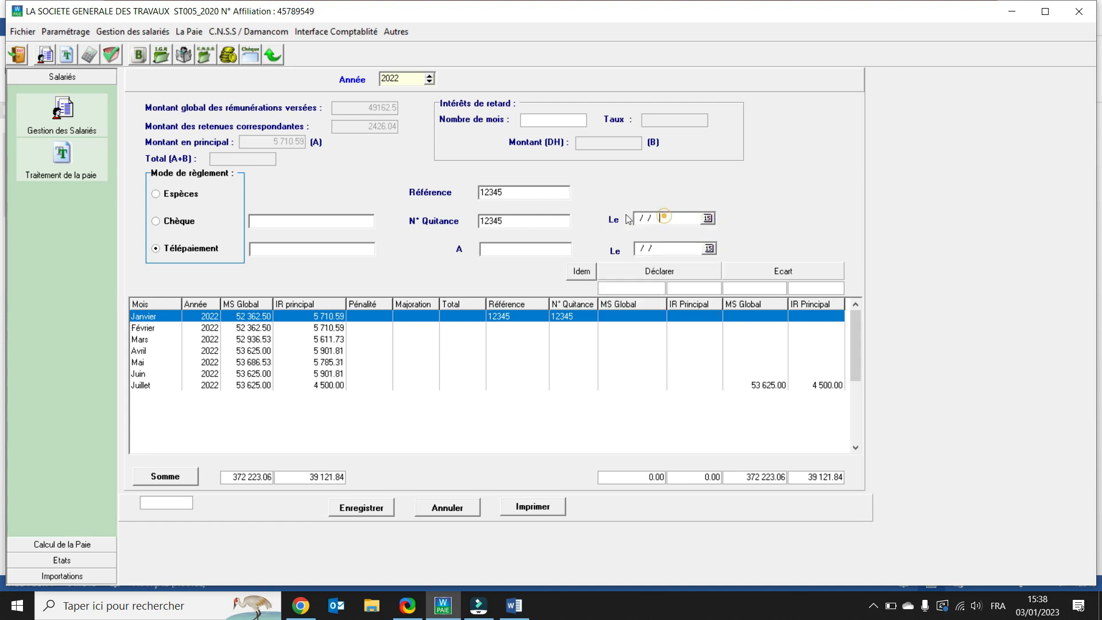
{"action": "left_click", "coordinate": [648, 218]}
{"action": "left_click", "coordinate": [670, 217]}
{"action": "type", "text": "052"}
{"action": "key", "text": "BackSpace"}
{"action": "type", "text": "02/2022"}
{"action": "left_click", "coordinate": [527, 252]}
{"action": "type", "text": "Casa"}
Step: Set the second date to 05/02/2022 and declare January's salary mass and income tax
{"action": "left_click", "coordinate": [688, 221]}
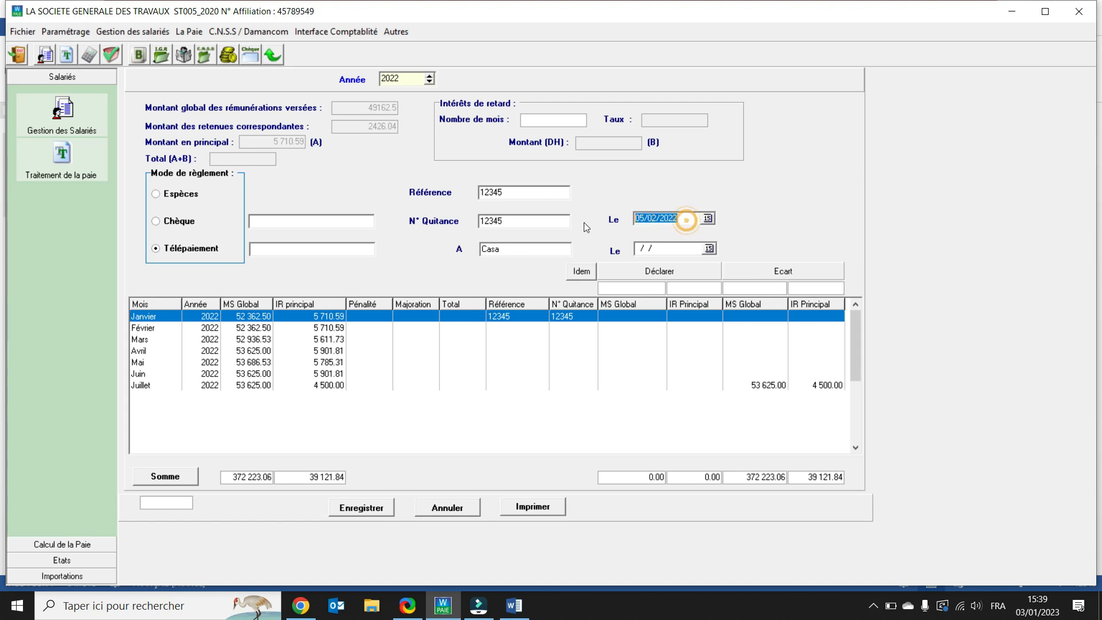
{"action": "left_click", "coordinate": [675, 248]}
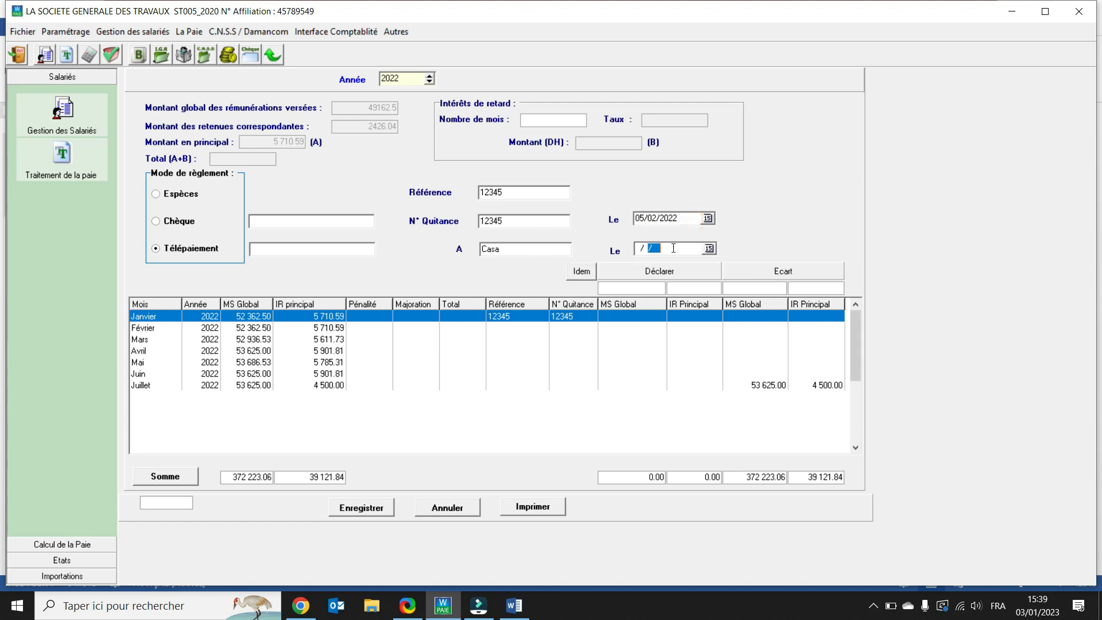
{"action": "left_click", "coordinate": [637, 248]}
{"action": "left_click", "coordinate": [744, 274]}
{"action": "key", "text": "Tab"}
{"action": "key", "text": "Tab"}
{"action": "key", "text": "Tab"}
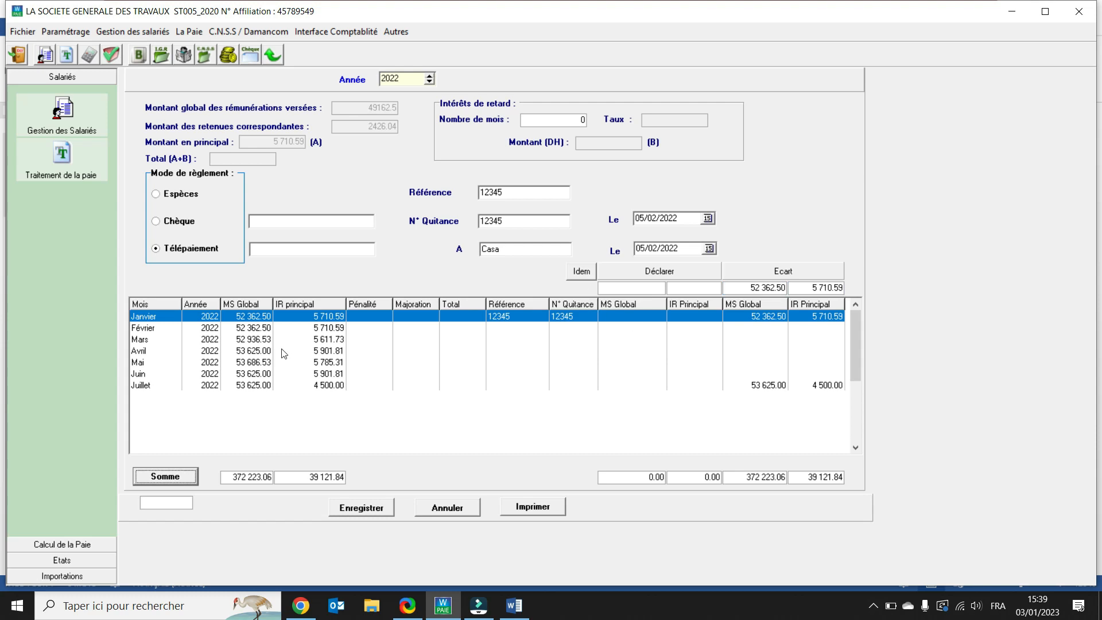
Step: Print February's IR reports: Etat masse salariale/IR, Etat IR and the tax payment slip
{"action": "left_click", "coordinate": [316, 327]}
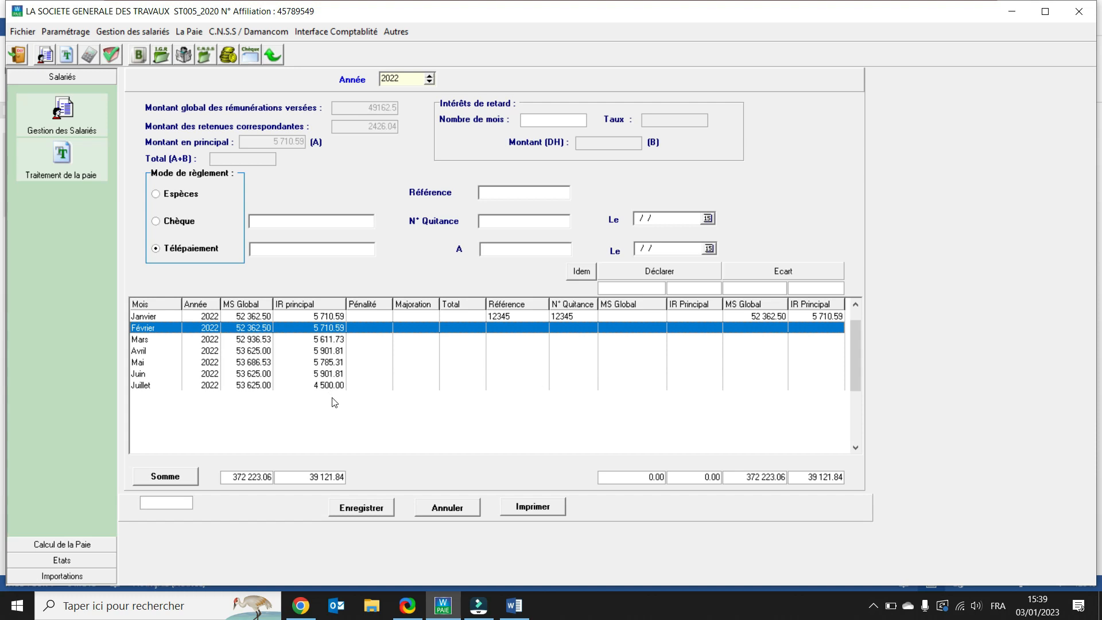
{"action": "left_click", "coordinate": [531, 507]}
{"action": "left_click", "coordinate": [458, 318]}
{"action": "left_click", "coordinate": [458, 330]}
{"action": "left_click", "coordinate": [458, 344]}
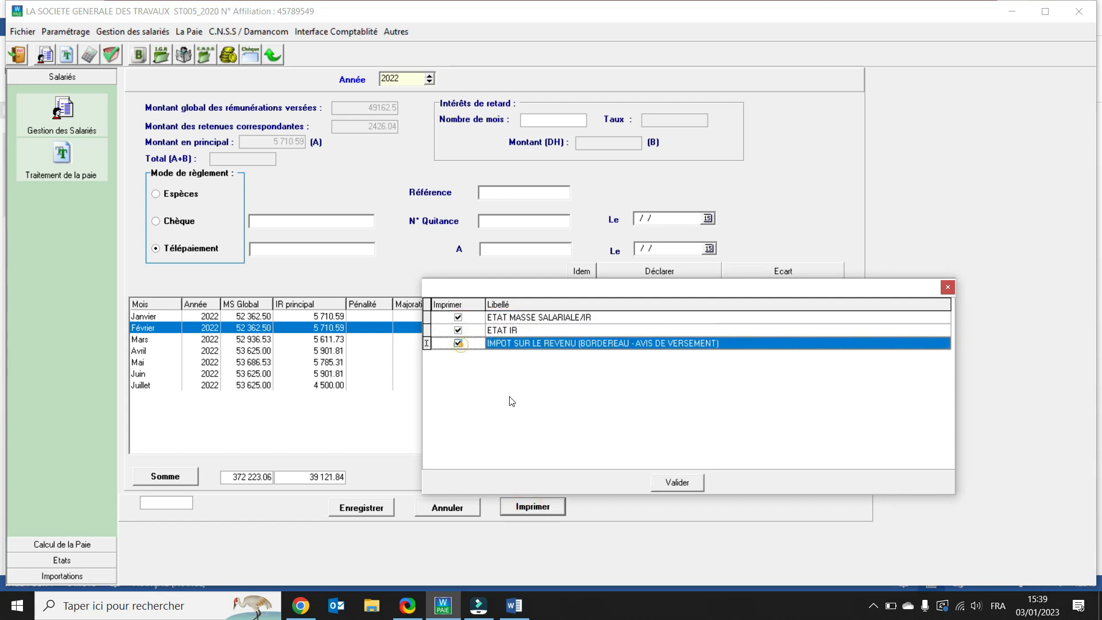
{"action": "left_click", "coordinate": [676, 483]}
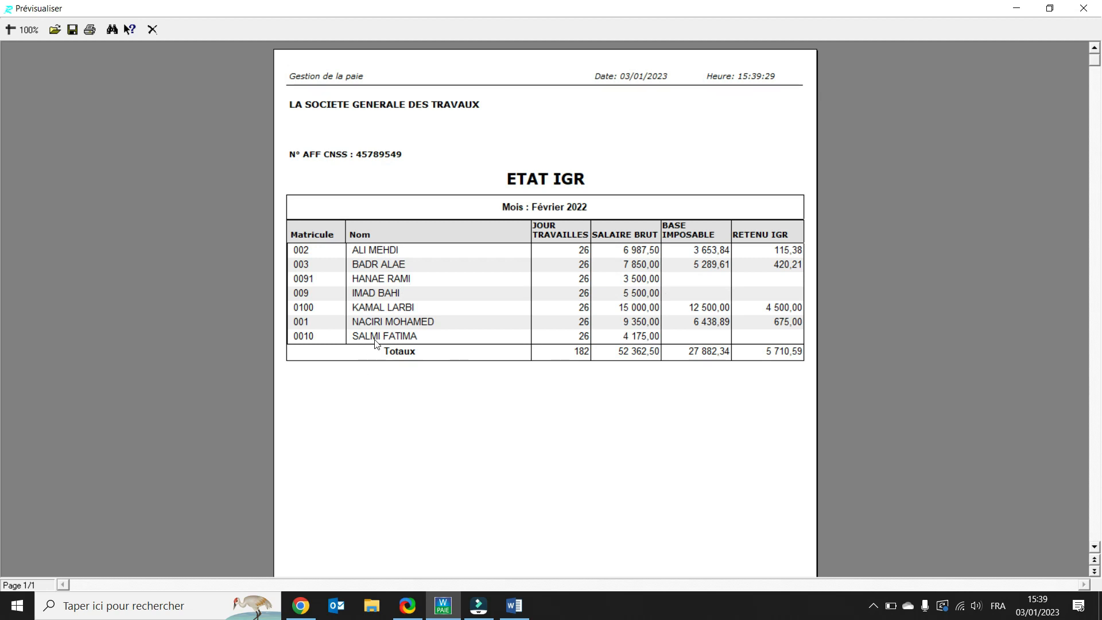
Step: Review and close the three IR report previews
{"action": "left_click", "coordinate": [150, 32]}
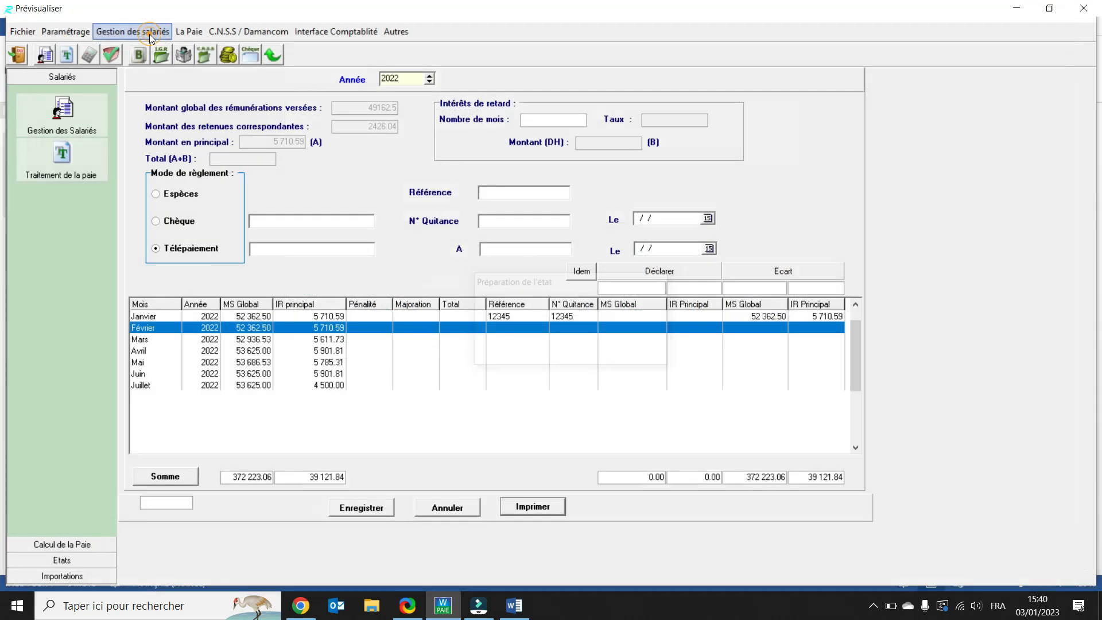
{"action": "scroll", "coordinate": [383, 252], "scroll_direction": "down", "scroll_amount": 1}
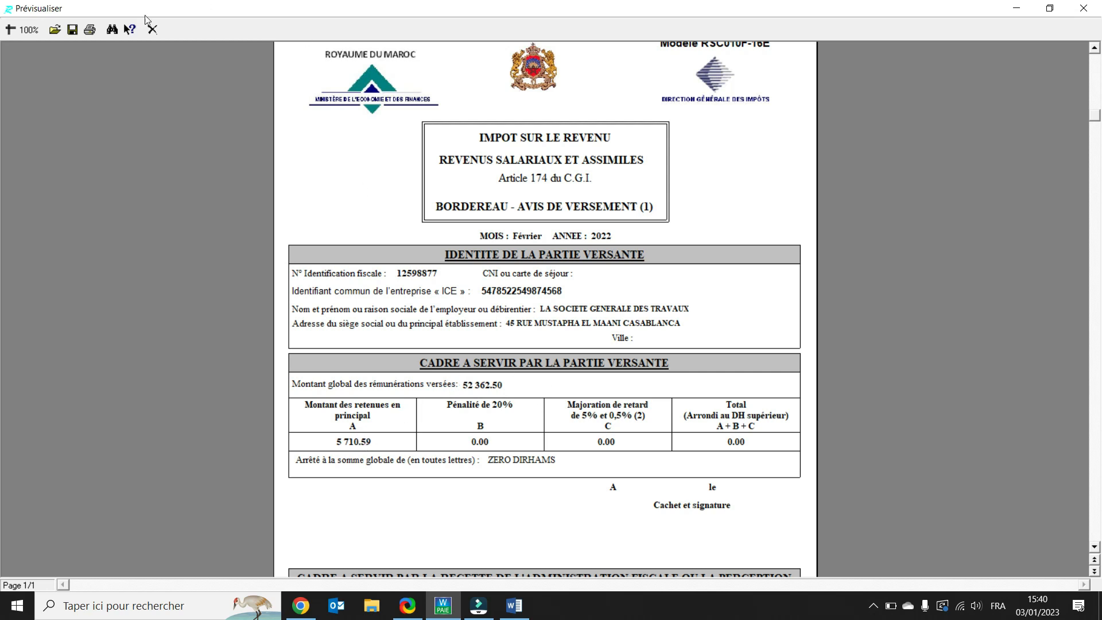
{"action": "left_click", "coordinate": [154, 31]}
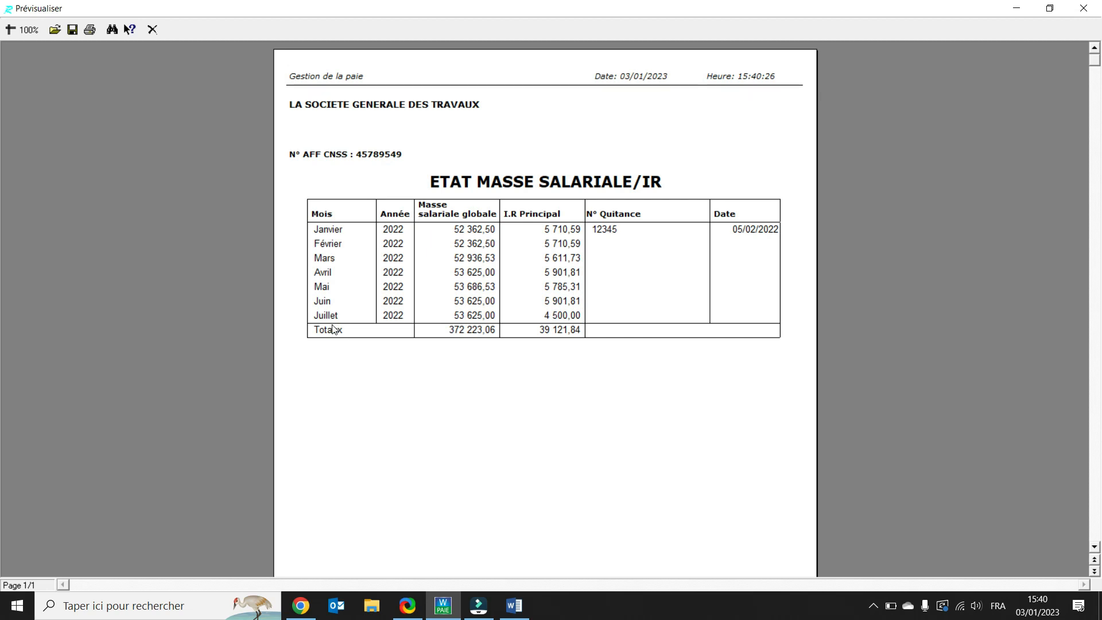
{"action": "left_click", "coordinate": [153, 29]}
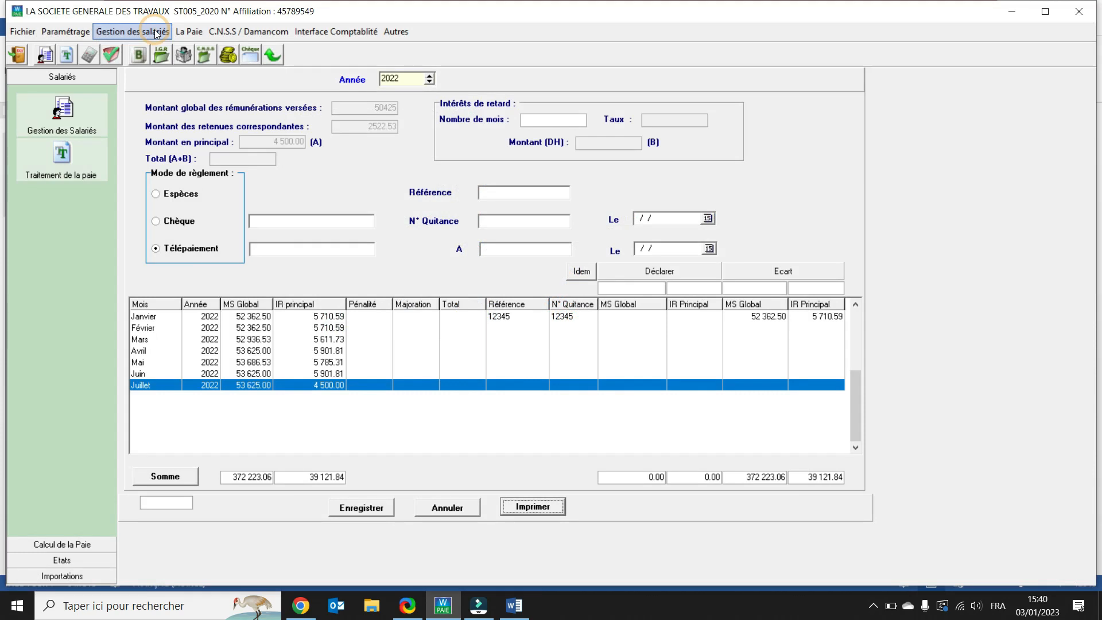
Step: Save the IR declaration
{"action": "left_click", "coordinate": [434, 508]}
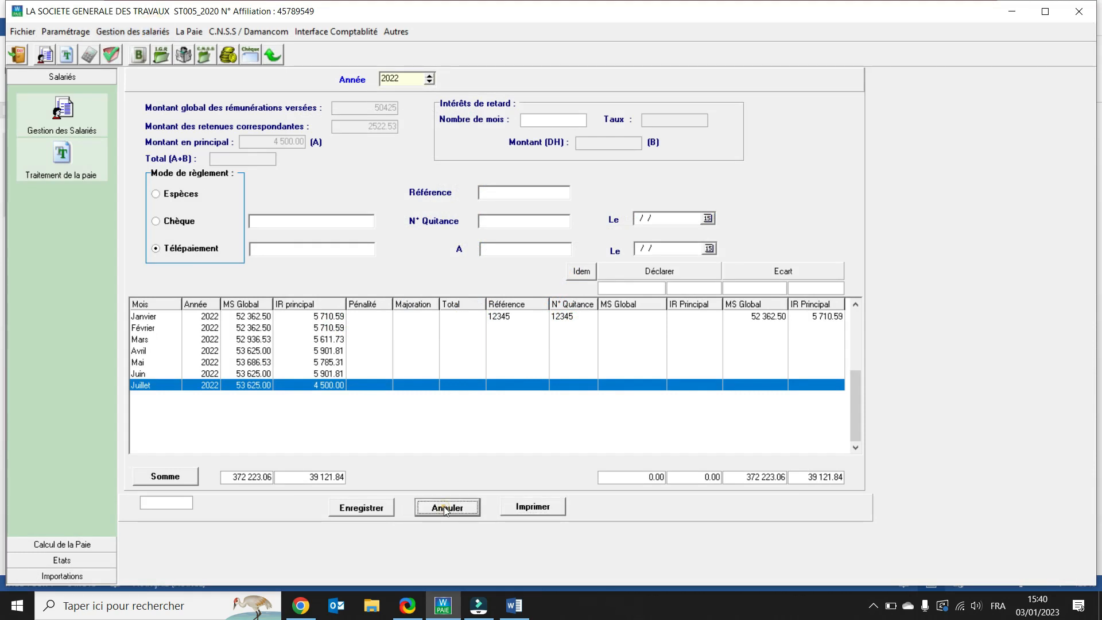
{"action": "left_click", "coordinate": [353, 511]}
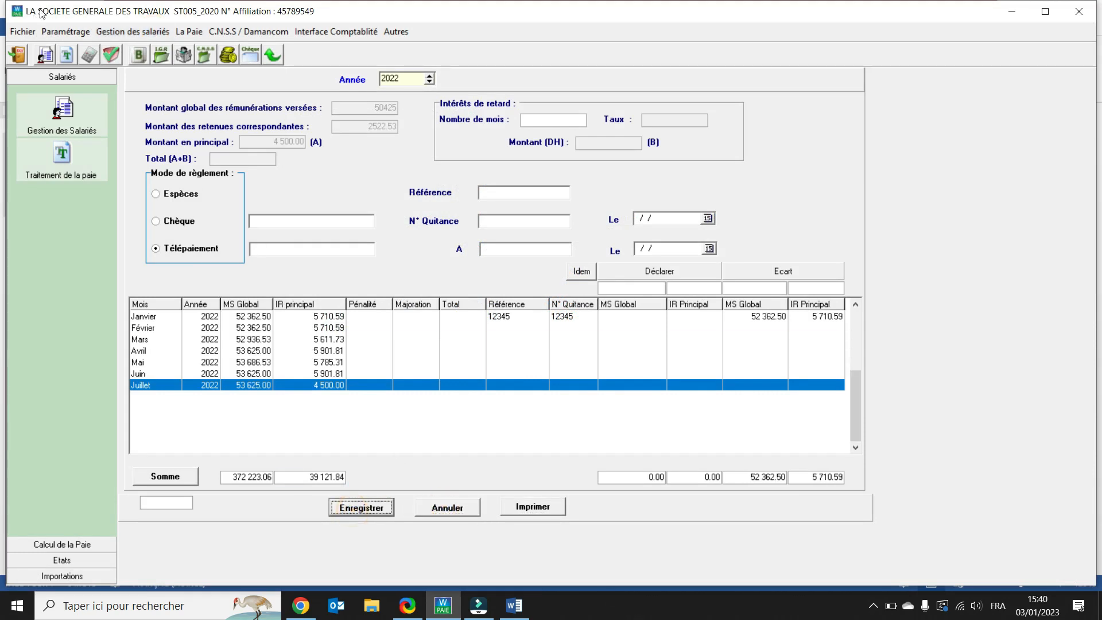
Step: Try to generate the Etat Mutuelle report for Trimestre 1
{"action": "left_click", "coordinate": [178, 35]}
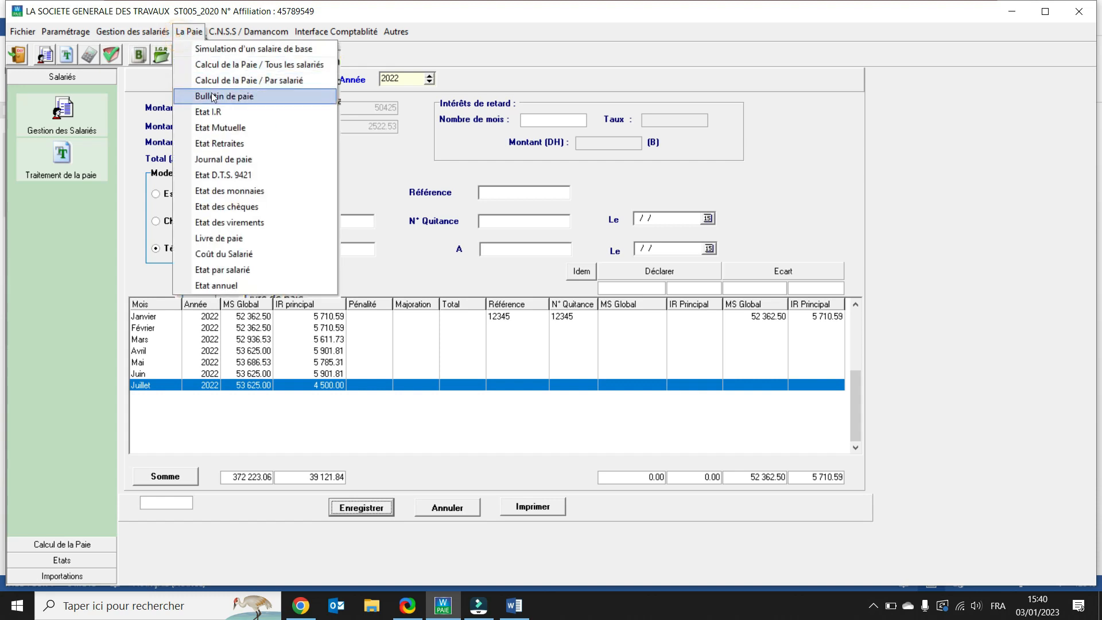
{"action": "left_click", "coordinate": [233, 132]}
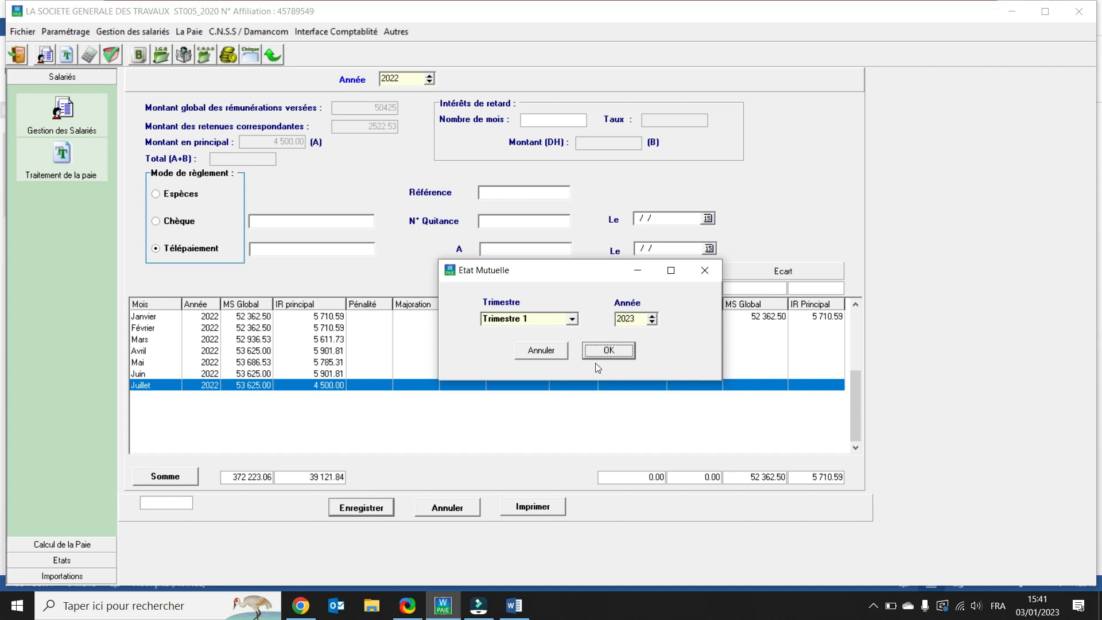
{"action": "left_click", "coordinate": [653, 322]}
{"action": "left_click", "coordinate": [603, 353]}
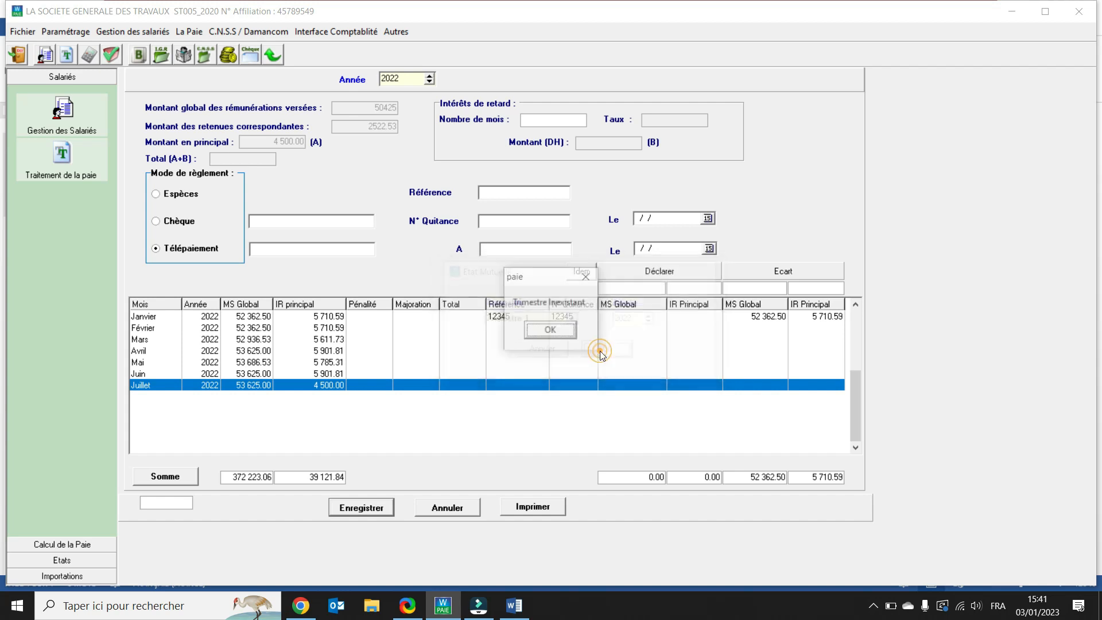
{"action": "left_click", "coordinate": [564, 332]}
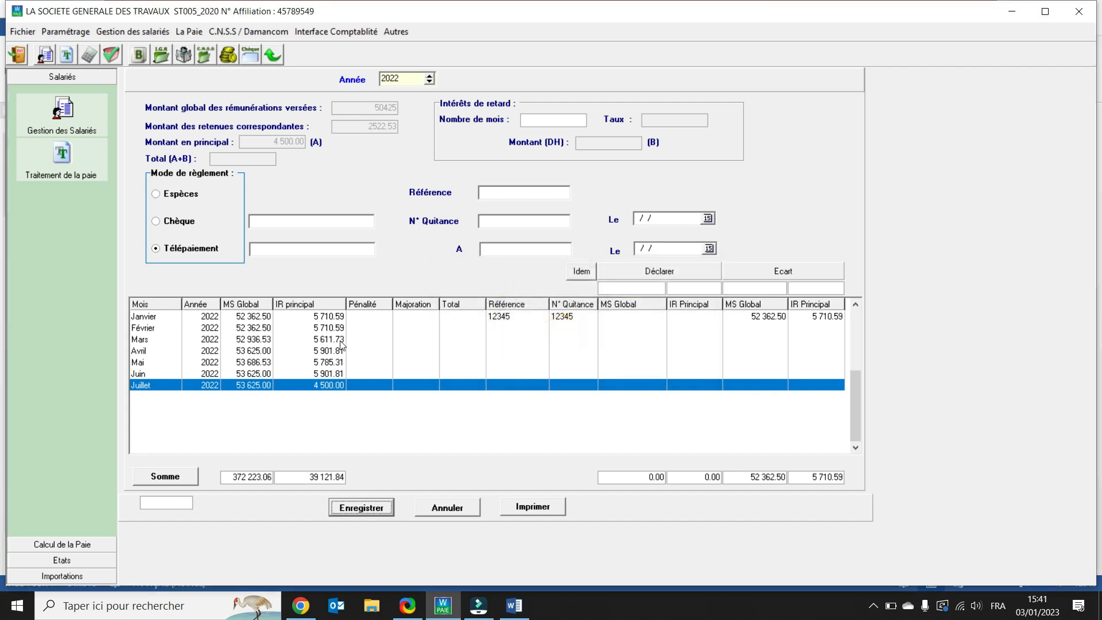
Step: Generate the Etat Retraites report for Trimestre 1 of 2022 and close its preview
{"action": "left_click", "coordinate": [192, 32]}
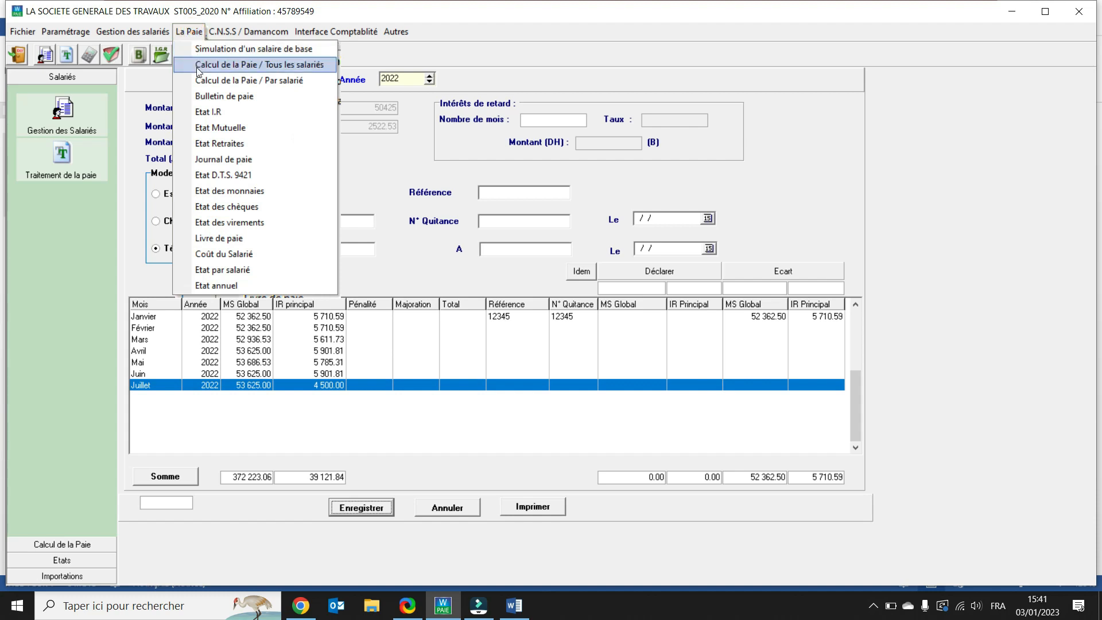
{"action": "left_click", "coordinate": [239, 144]}
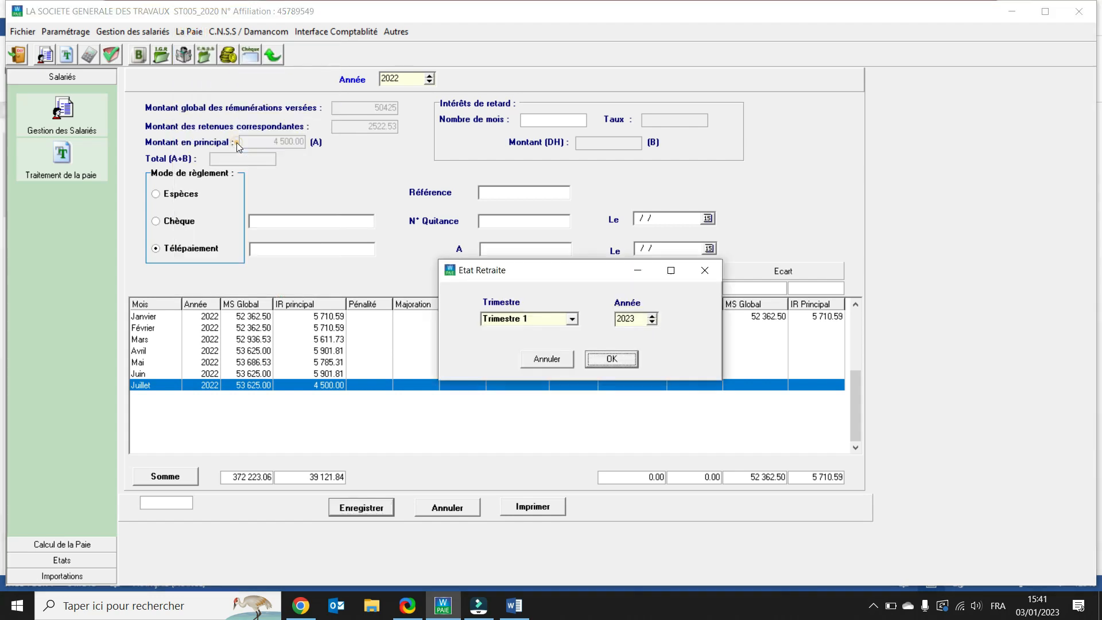
{"action": "left_click", "coordinate": [653, 322]}
{"action": "left_click", "coordinate": [612, 359]}
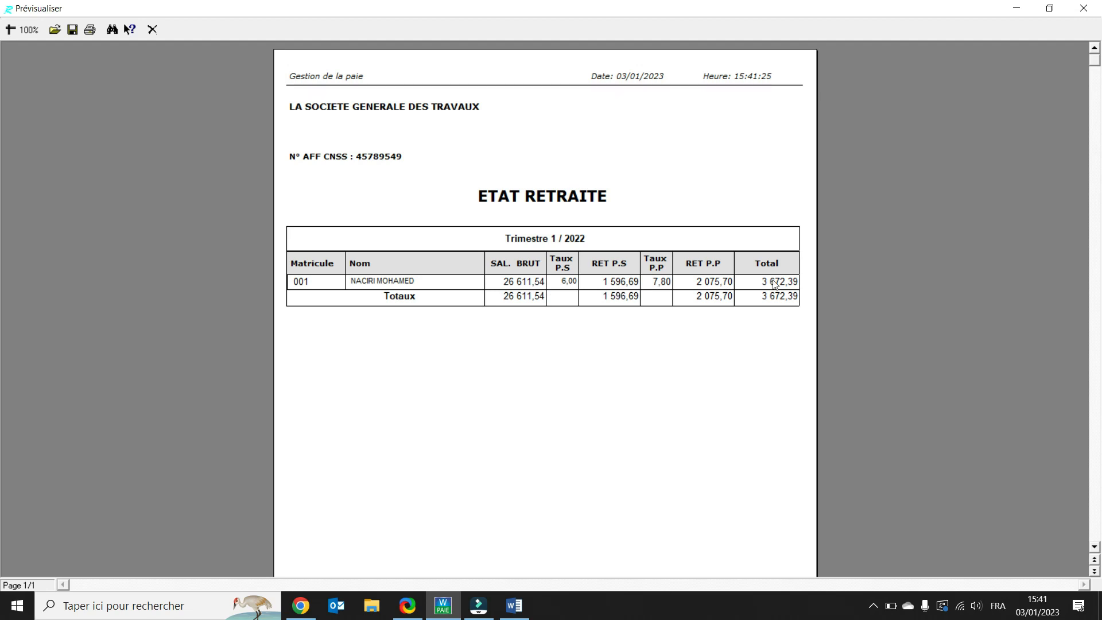
{"action": "left_click", "coordinate": [158, 33]}
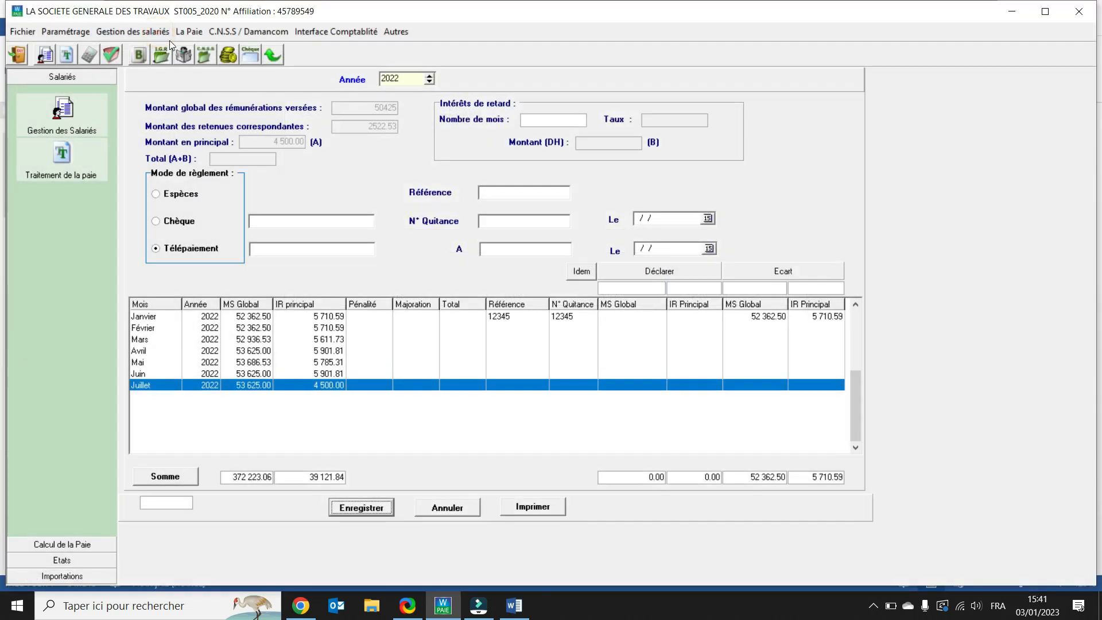
Step: Generate the Journal de paie for Juillet 2022 in the single-page format
{"action": "left_click", "coordinate": [180, 35]}
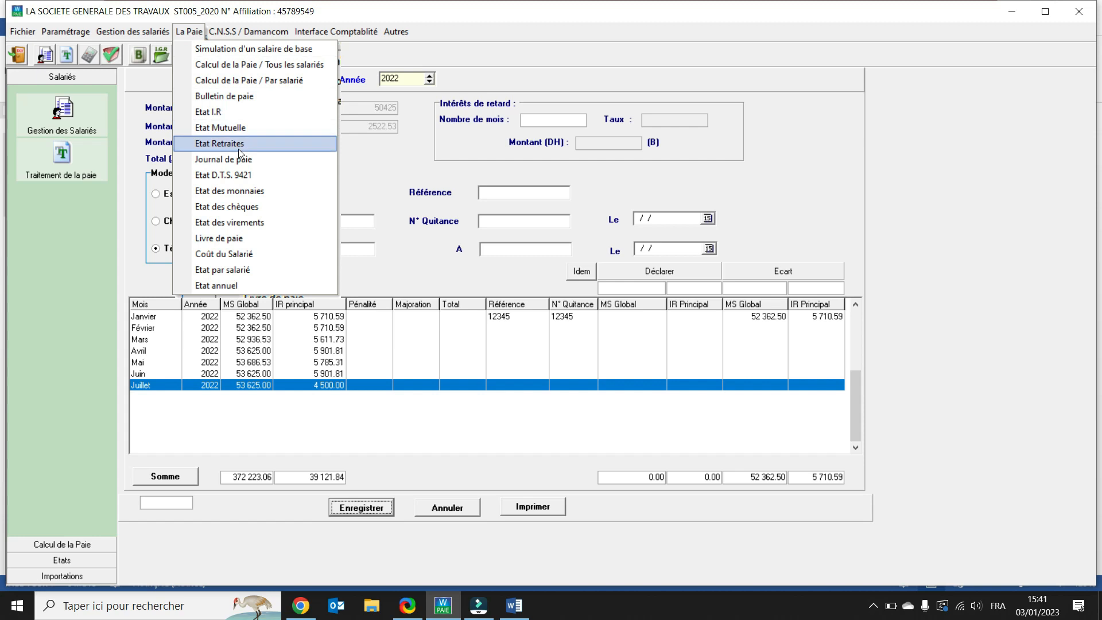
{"action": "left_click", "coordinate": [241, 166]}
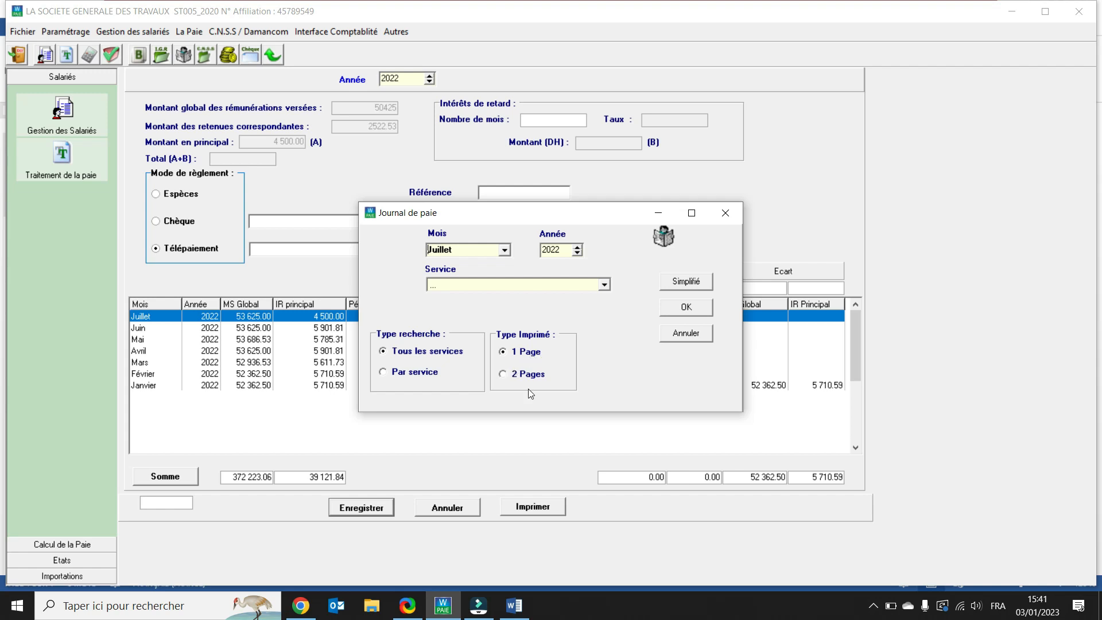
{"action": "left_click", "coordinate": [680, 310]}
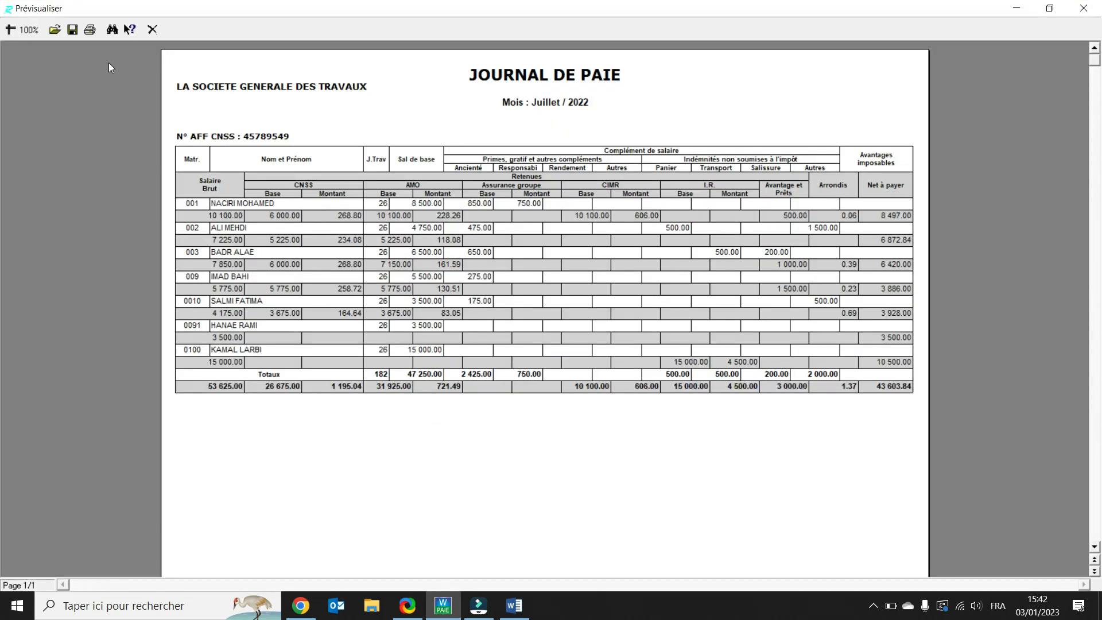
Step: Zoom the payroll journal preview to 150%, scroll across all its columns, and close it
{"action": "left_click", "coordinate": [28, 30]}
{"action": "left_click", "coordinate": [38, 65]}
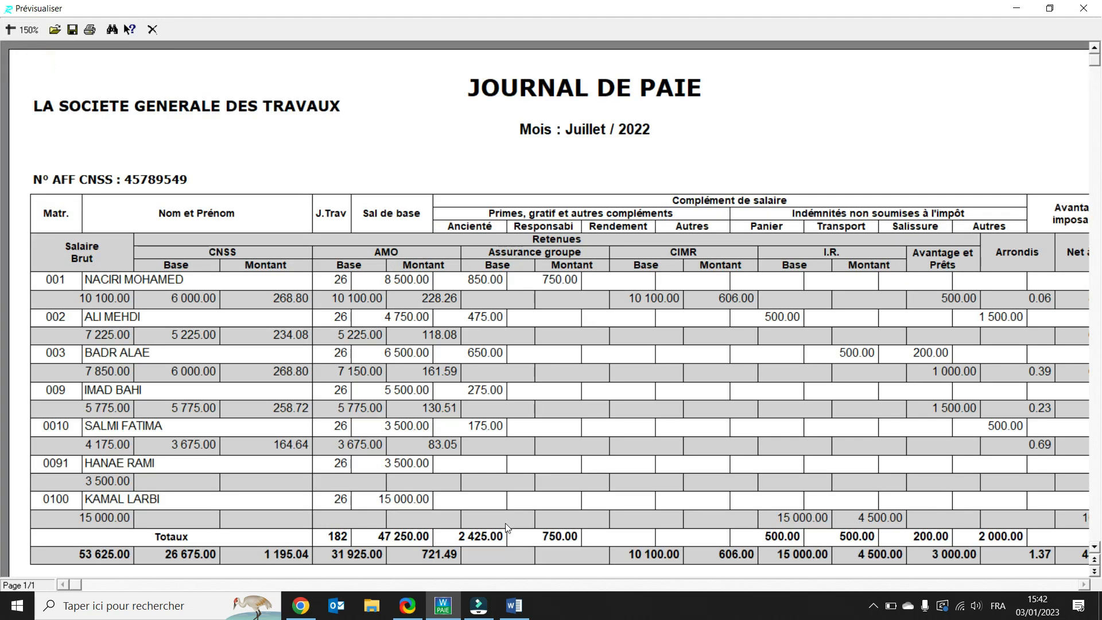
{"action": "left_click", "coordinate": [36, 34]}
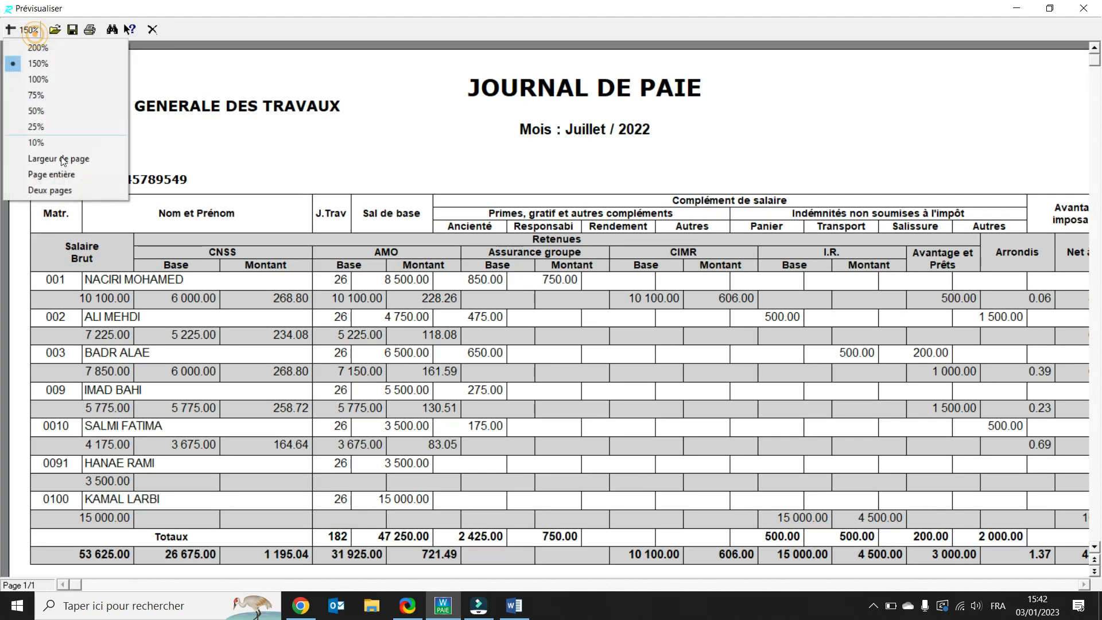
{"action": "left_click", "coordinate": [56, 64]}
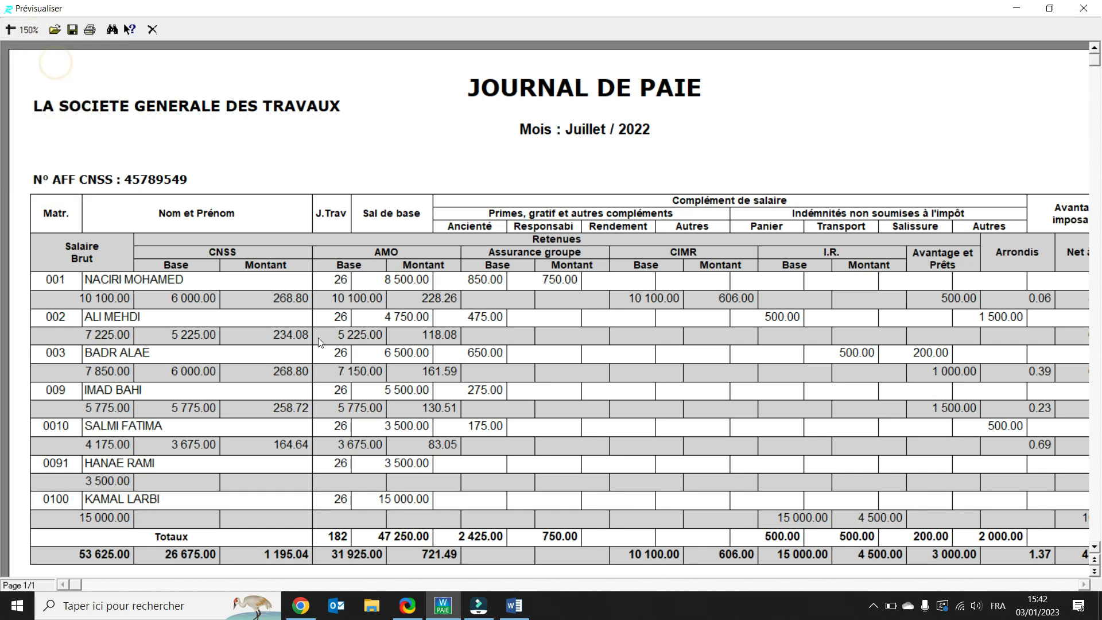
{"action": "scroll", "coordinate": [131, 249], "scroll_direction": "down", "scroll_amount": 1}
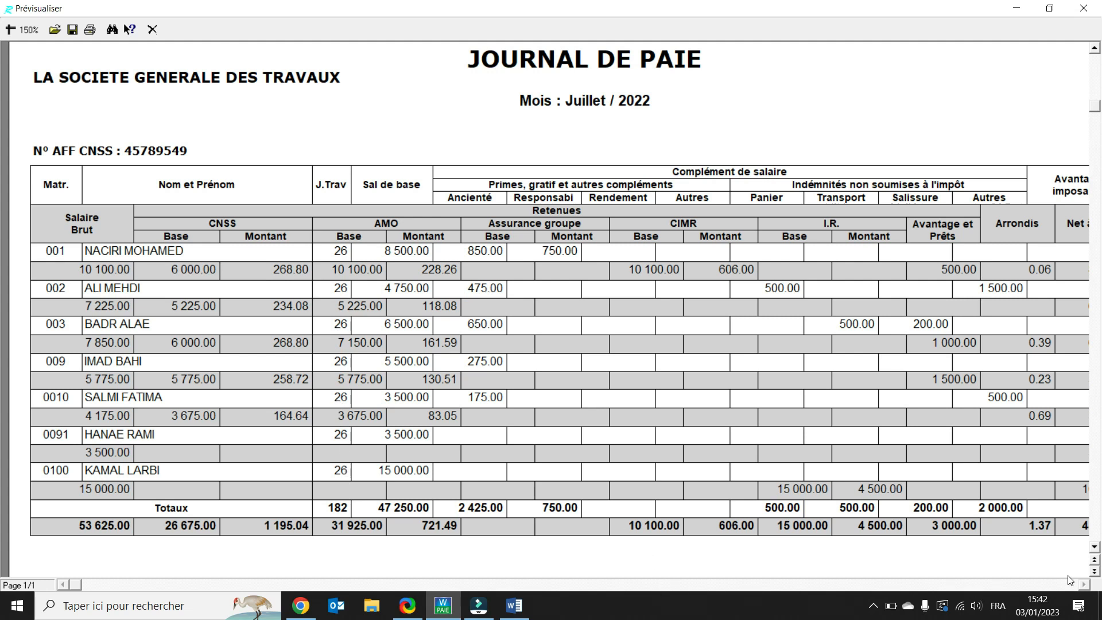
{"action": "left_click", "coordinate": [1084, 585]}
{"action": "left_click", "coordinate": [1085, 585]}
{"action": "left_click", "coordinate": [1085, 585]}
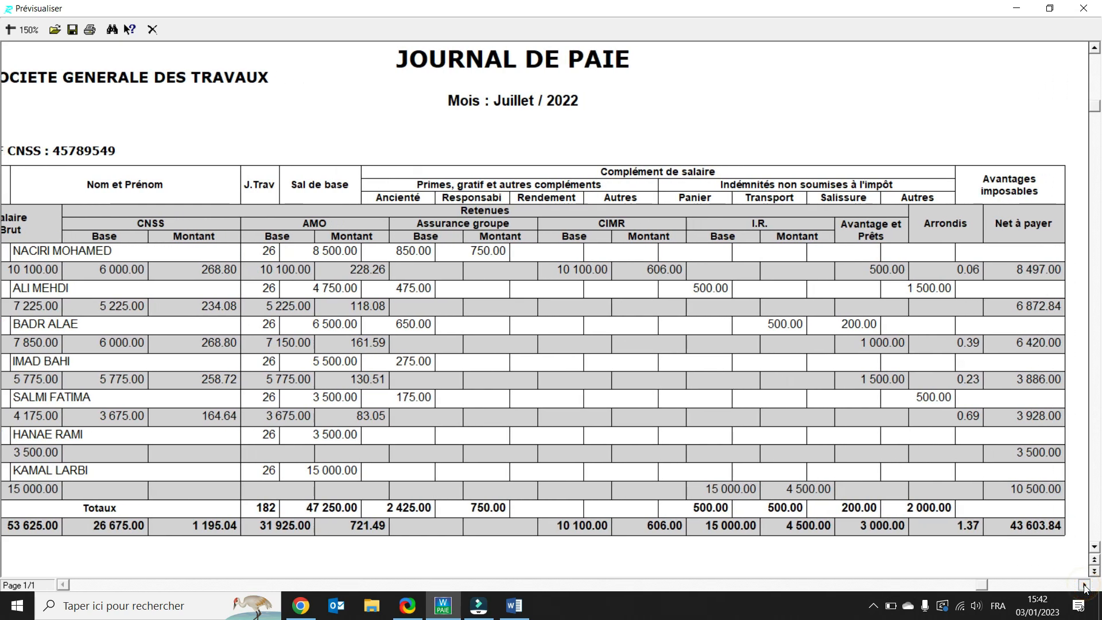
{"action": "left_click", "coordinate": [1085, 585]}
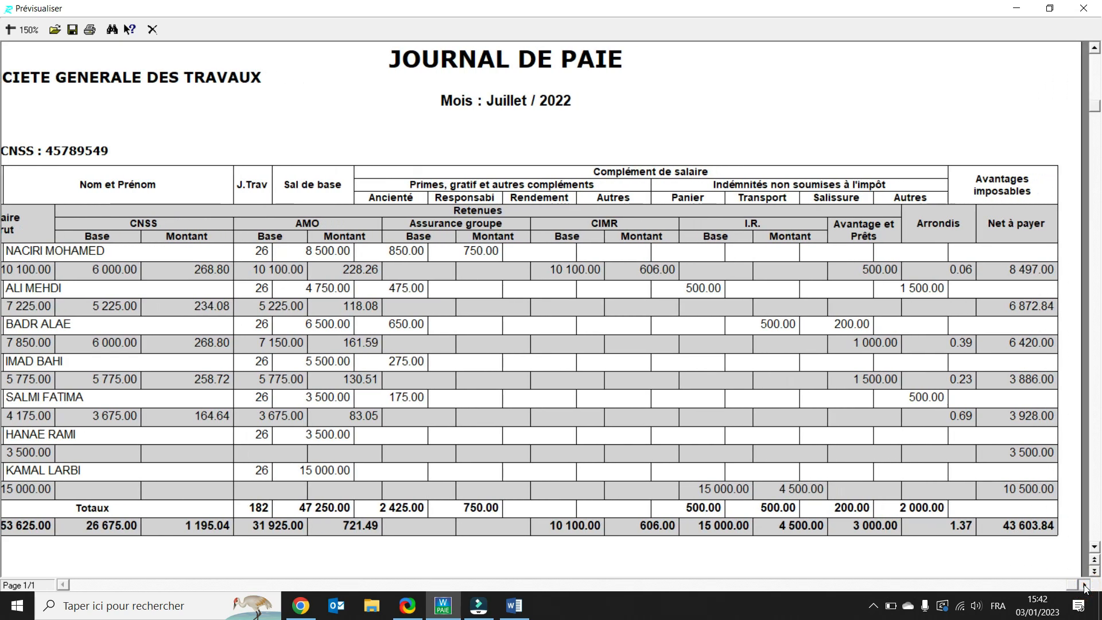
{"action": "left_click", "coordinate": [152, 29]}
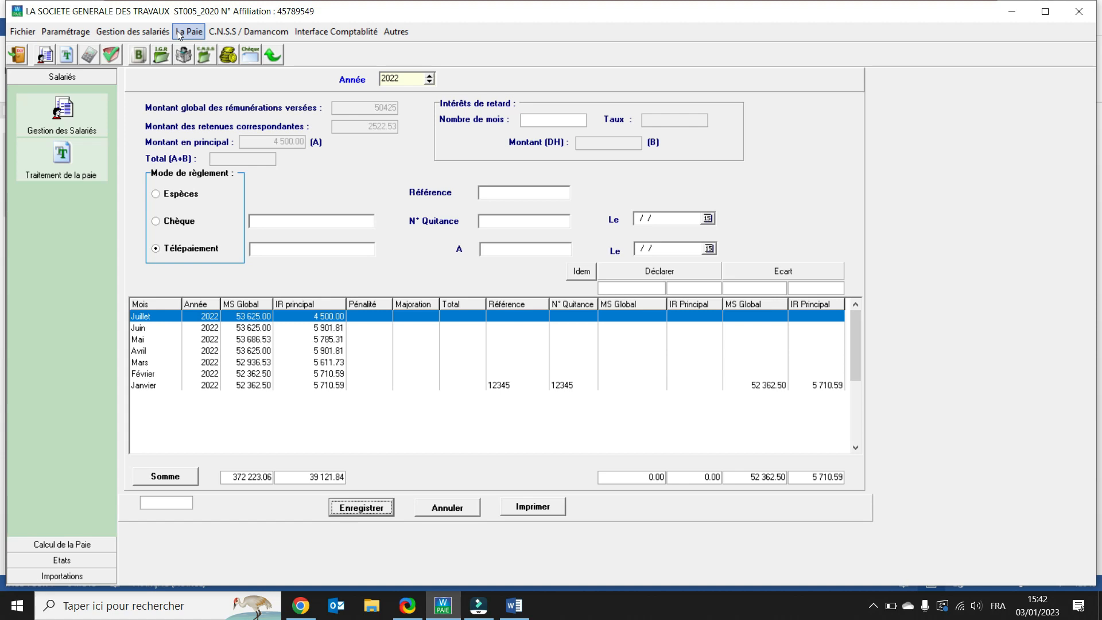
Step: Generate the Journal de paie for Juillet 2022 again, this time in the 2 Pages format
{"action": "left_click", "coordinate": [179, 32]}
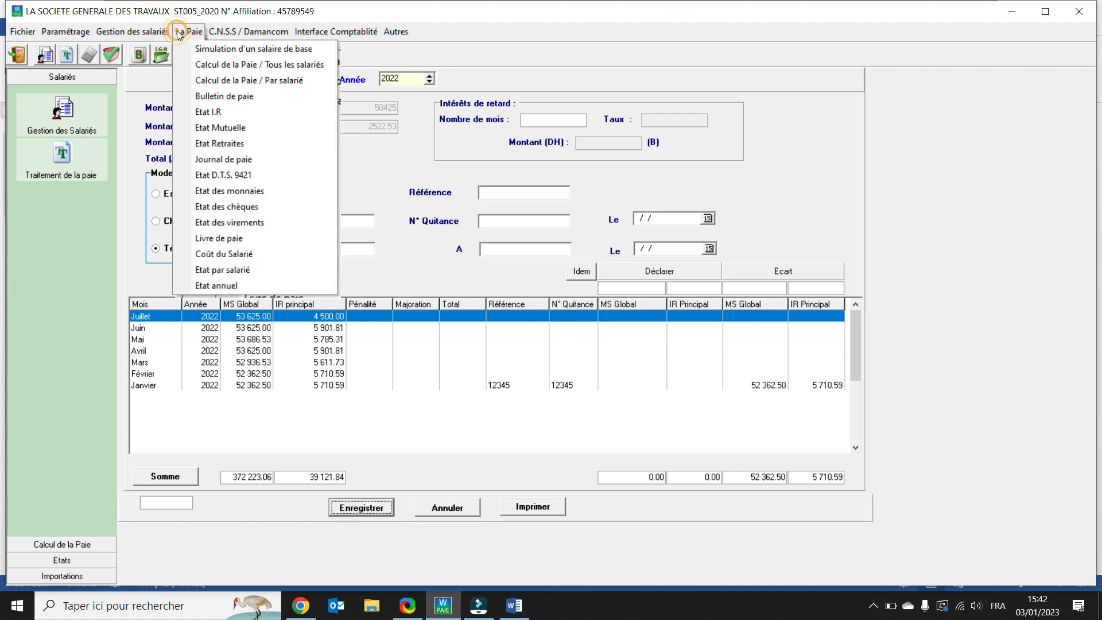
{"action": "left_click", "coordinate": [218, 161]}
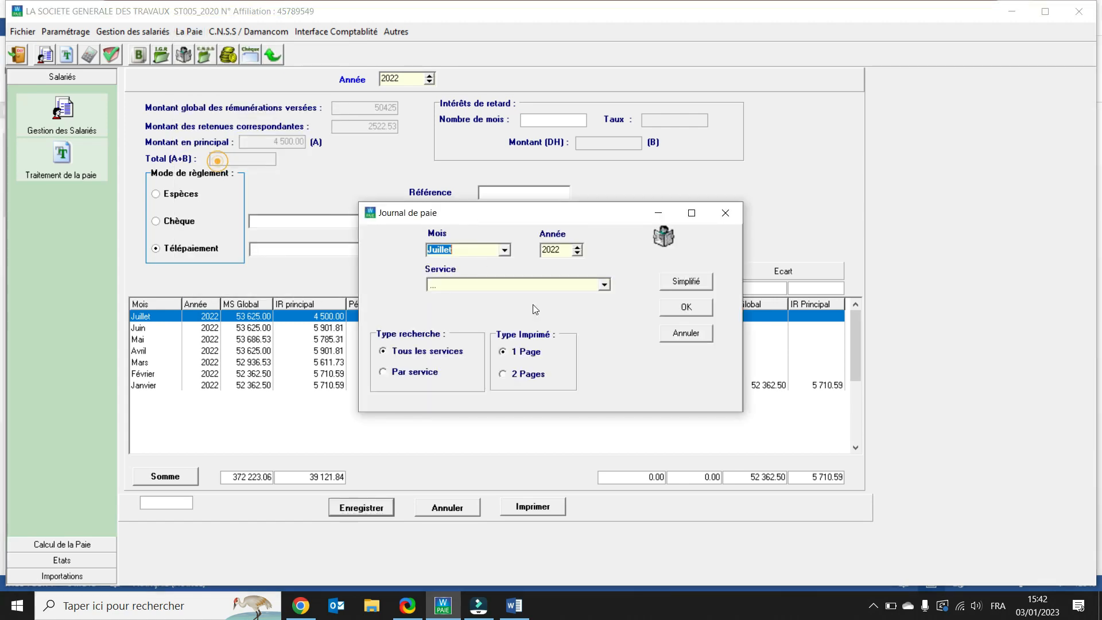
{"action": "left_click", "coordinate": [504, 376]}
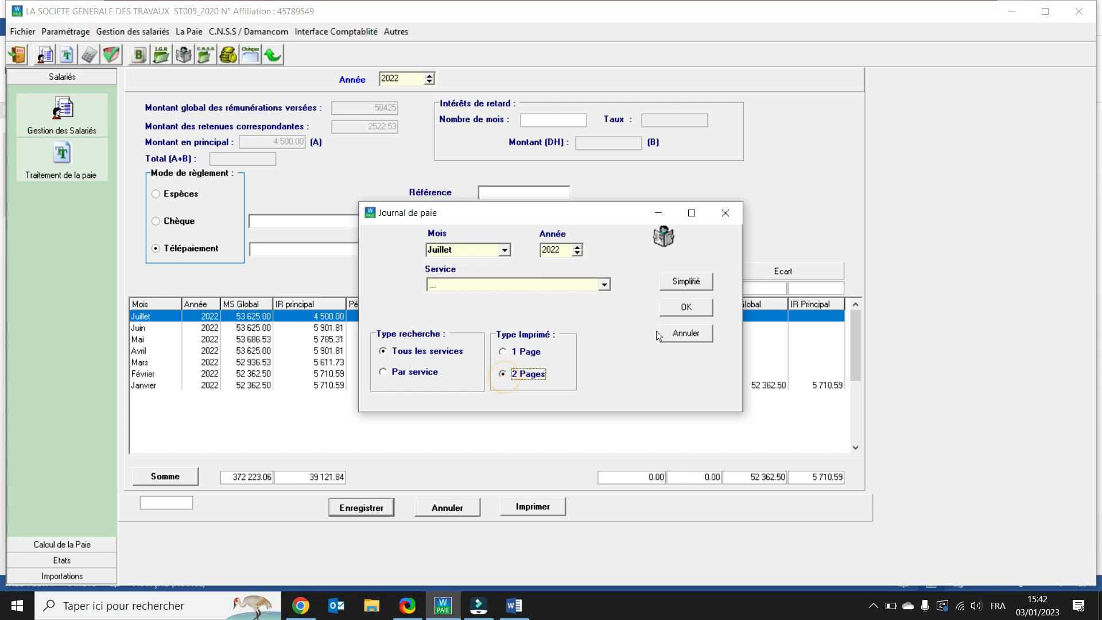
{"action": "left_click", "coordinate": [687, 308]}
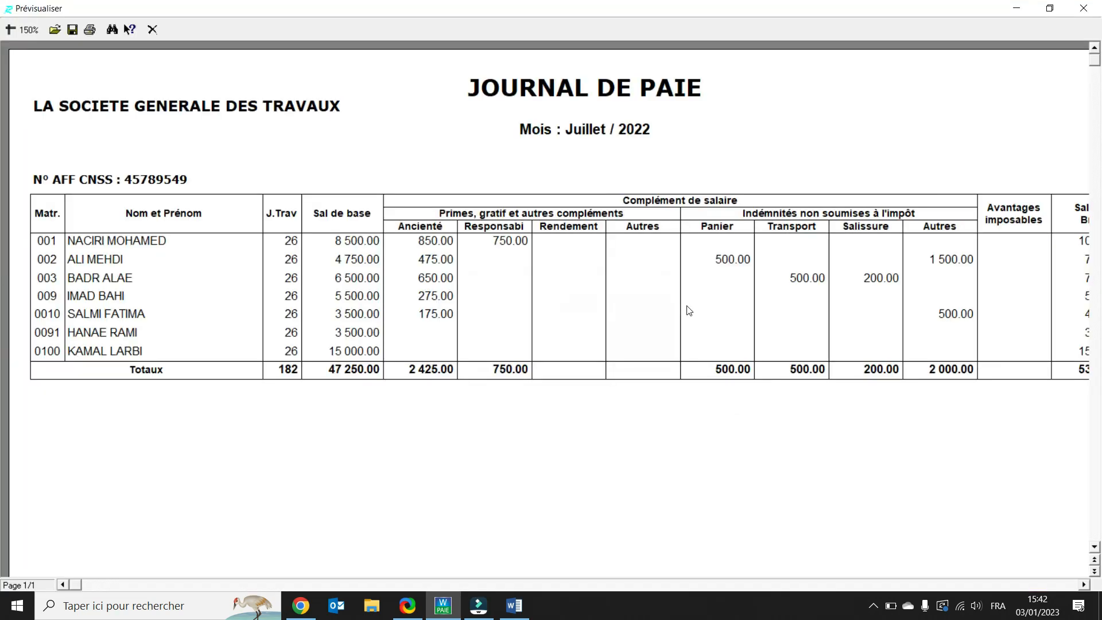
Step: View the two-page journal at 100% zoom and close both pages
{"action": "left_click", "coordinate": [26, 29]}
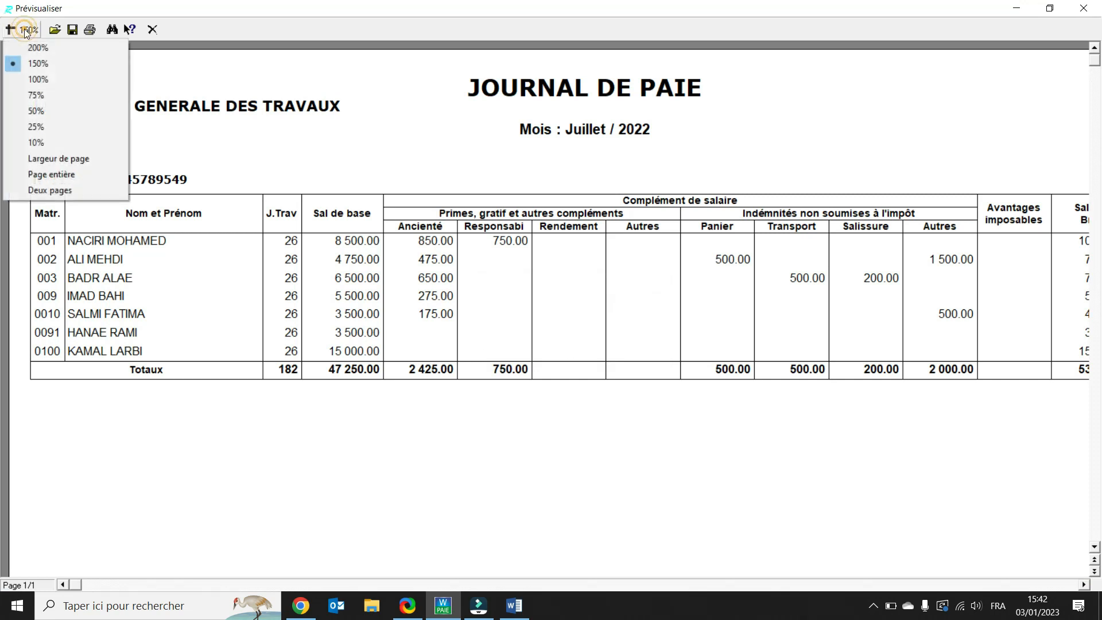
{"action": "left_click", "coordinate": [35, 82]}
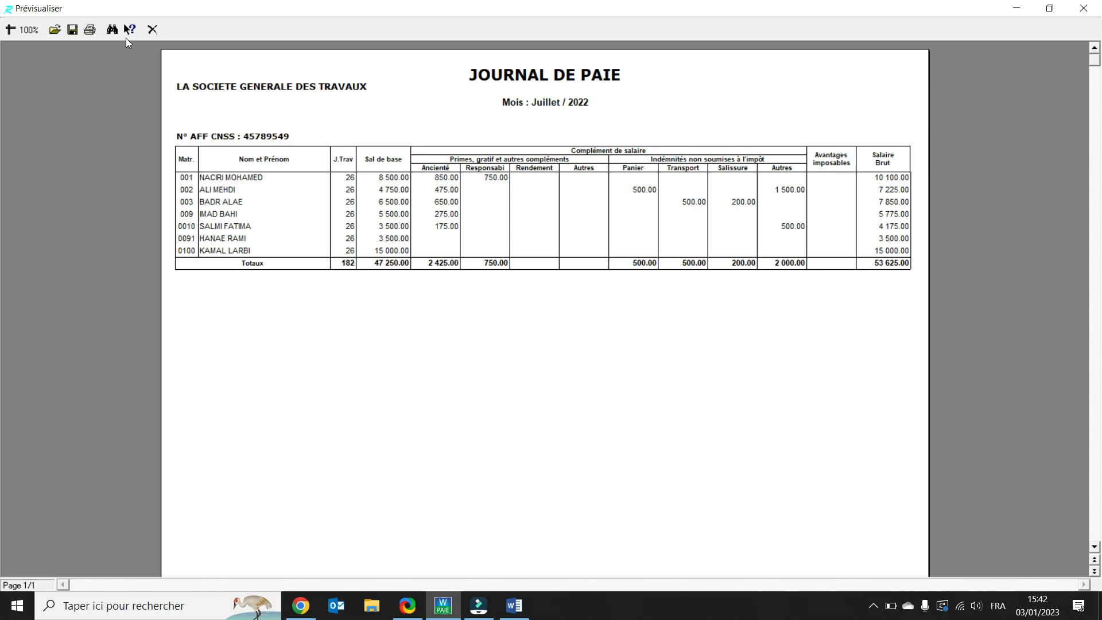
{"action": "left_click", "coordinate": [152, 29]}
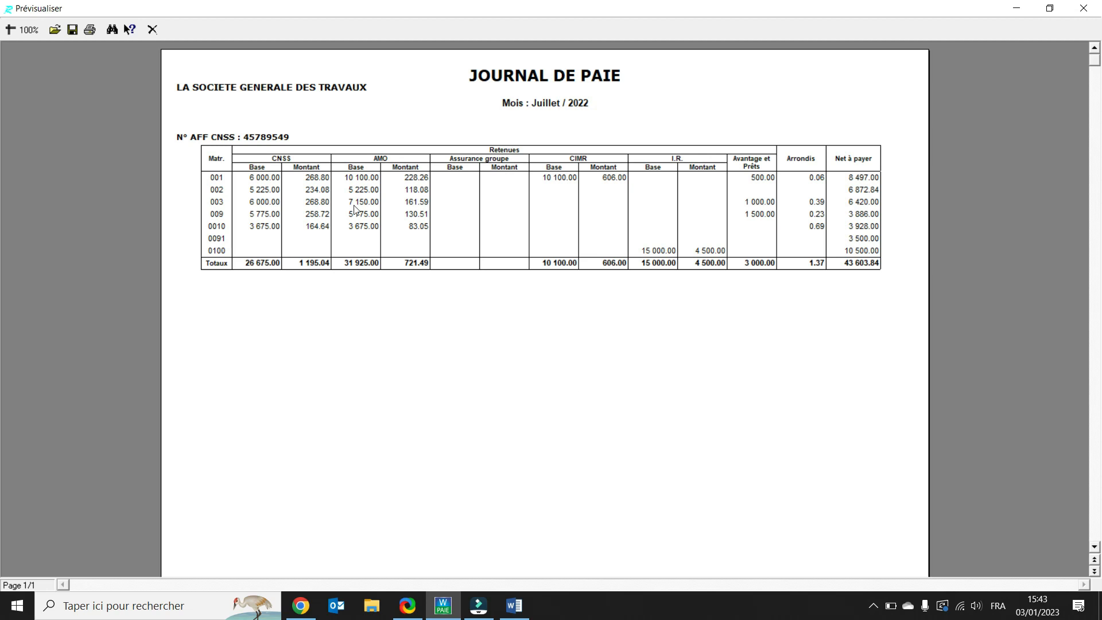
{"action": "left_click", "coordinate": [152, 30]}
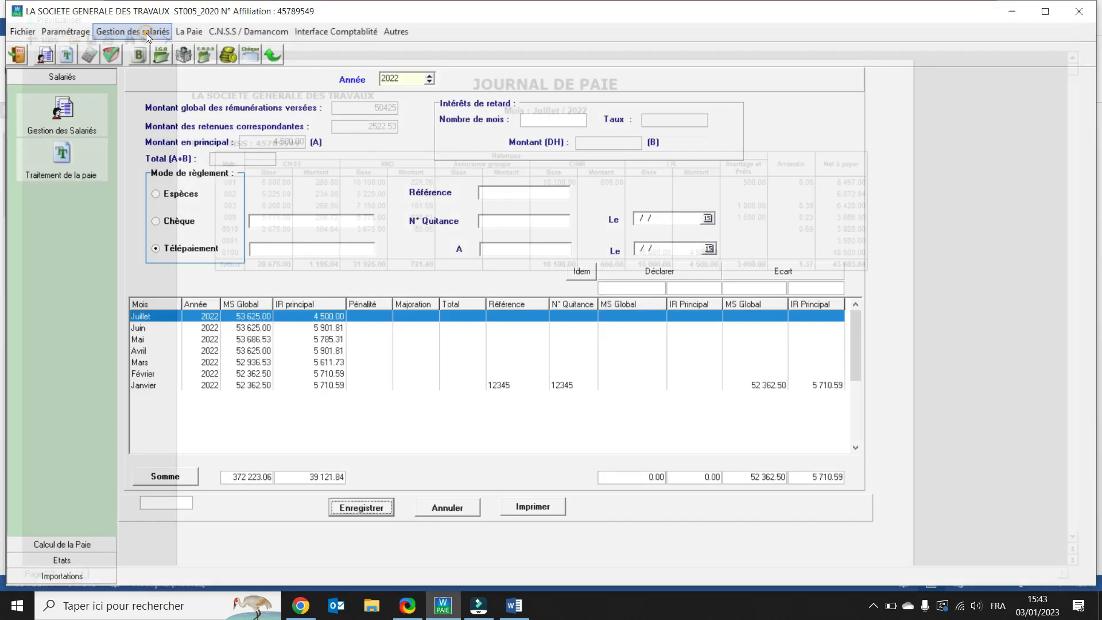
Step: Open the Etat D.T.S. 9421 for 2022, run the verification, and try to validate it
{"action": "left_click", "coordinate": [175, 31]}
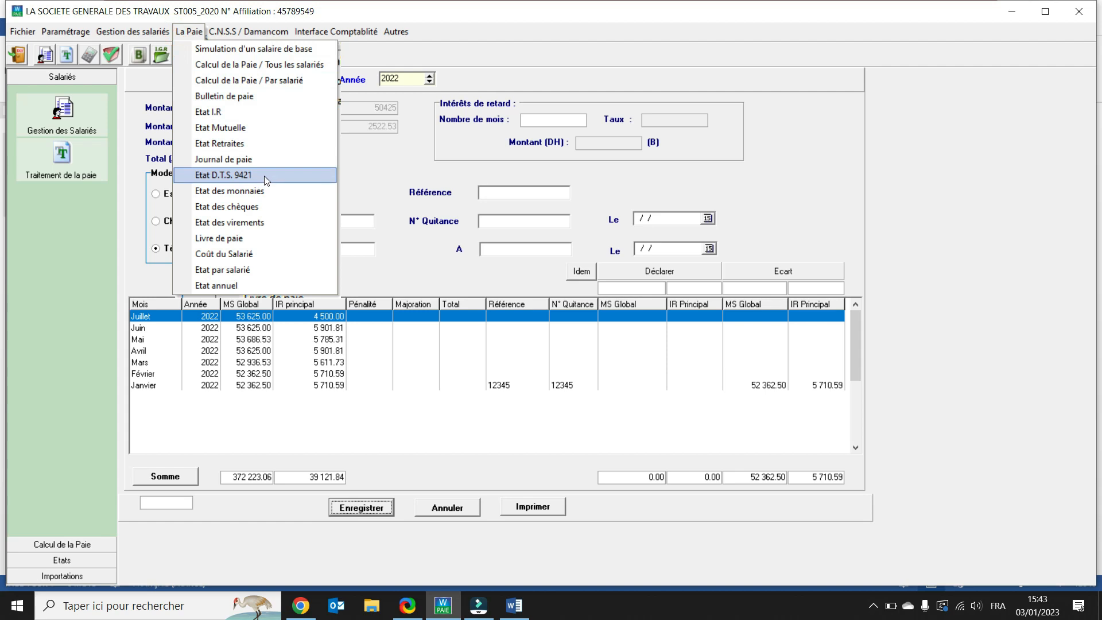
{"action": "left_click", "coordinate": [224, 180]}
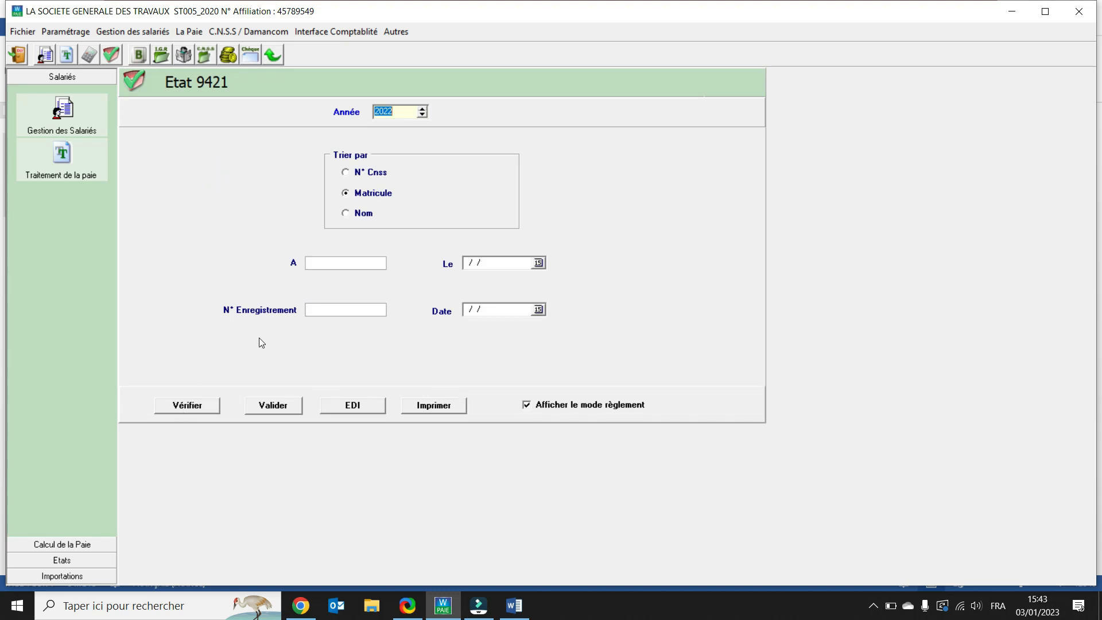
{"action": "left_click", "coordinate": [187, 407]}
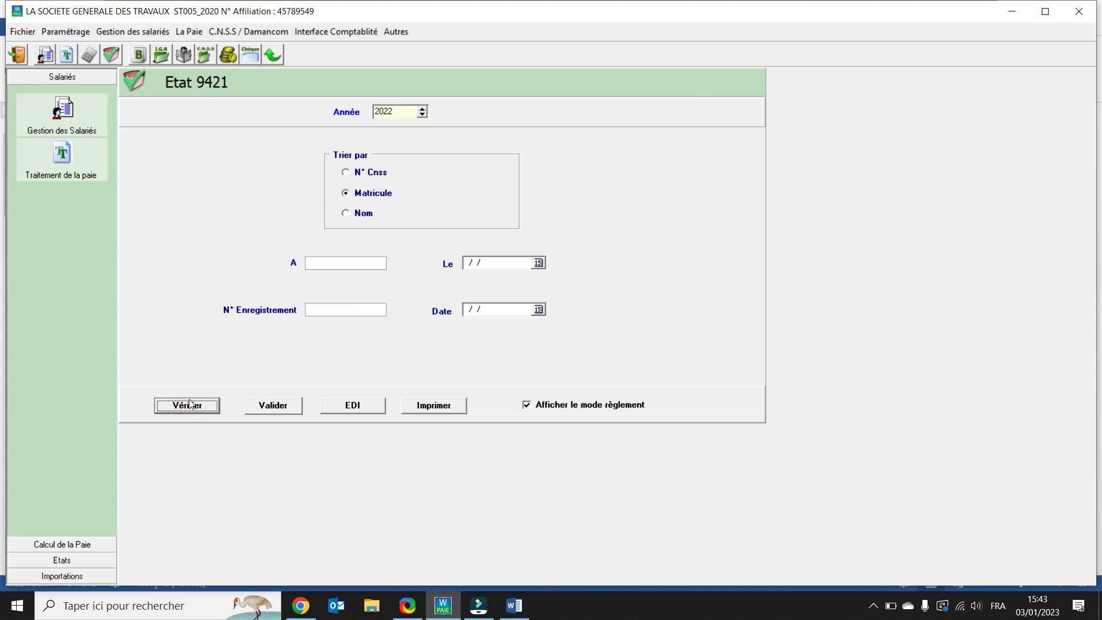
{"action": "left_click", "coordinate": [271, 409]}
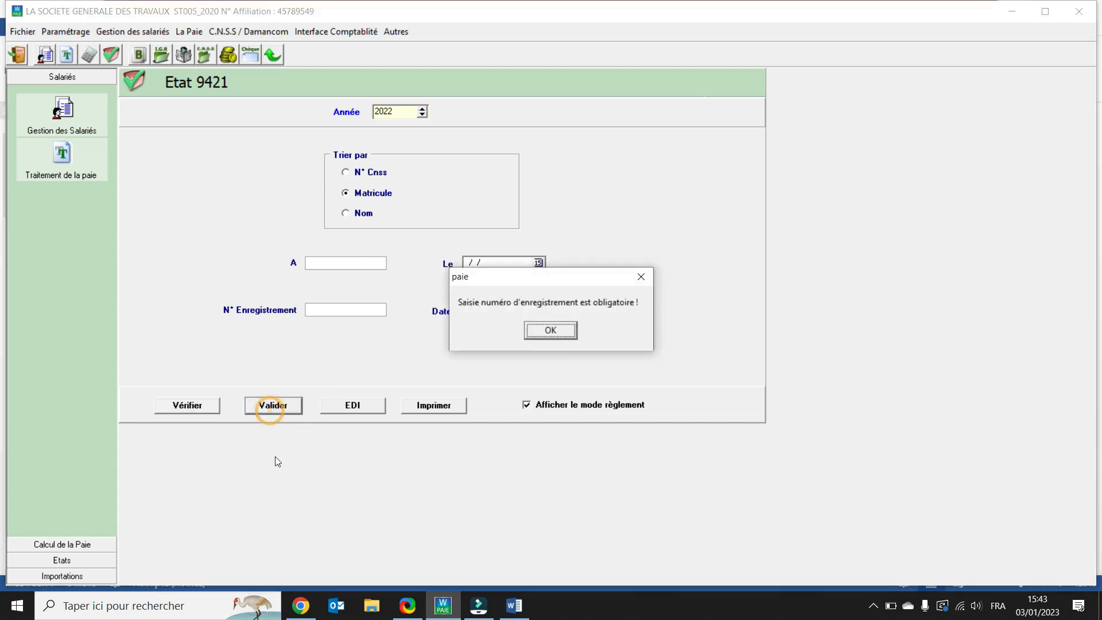
{"action": "left_click", "coordinate": [550, 331]}
Step: Enter place Casa, date 28/02/2022, registration number 1245 and date 28/02/2023, then validate the Etat 9421
{"action": "left_click", "coordinate": [341, 264]}
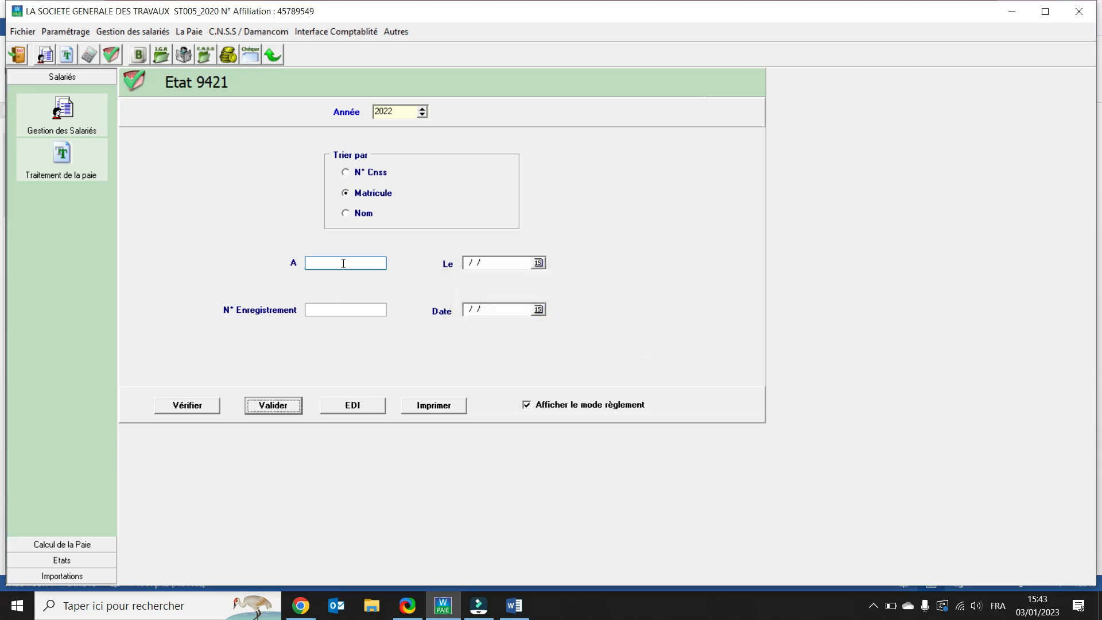
{"action": "type", "text": "Casa"}
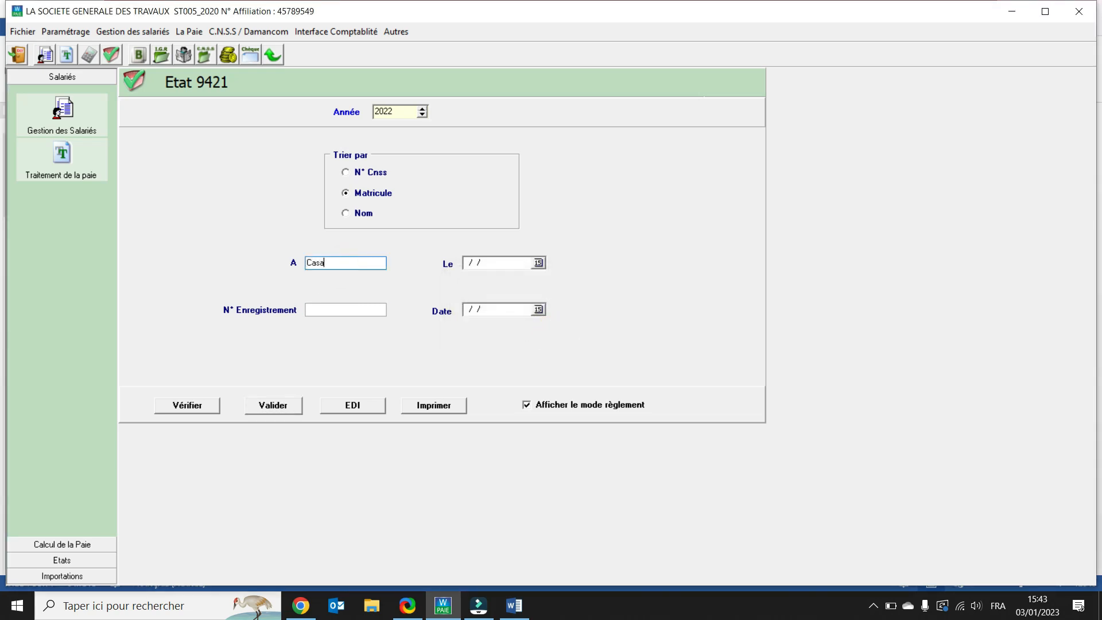
{"action": "left_click", "coordinate": [526, 263]}
{"action": "type", "text": "28/02/202"}
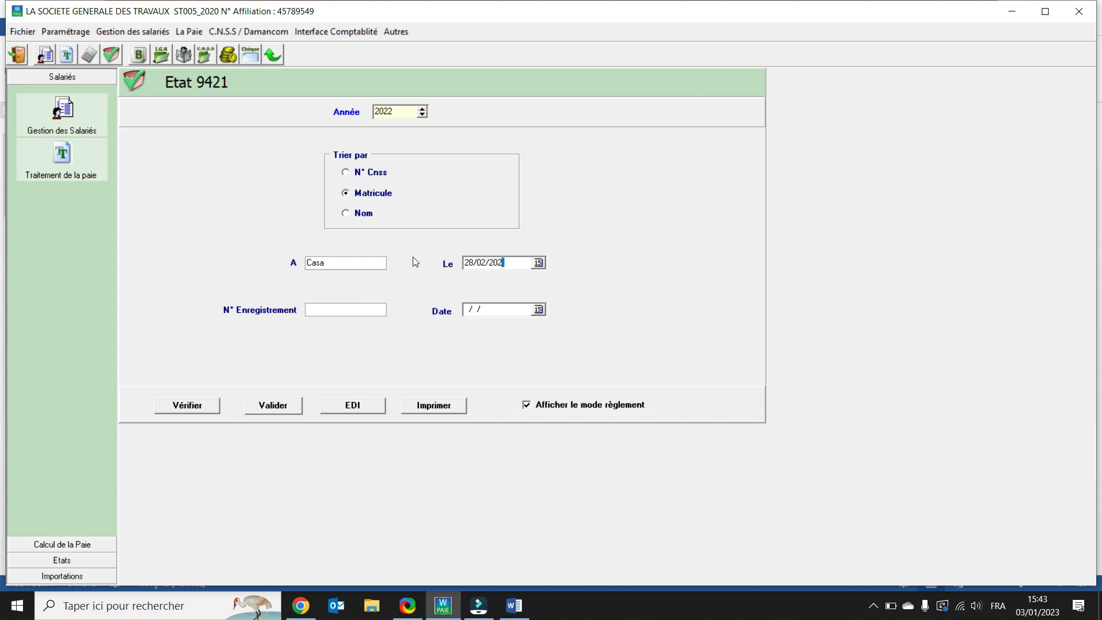
{"action": "type", "text": "2"}
{"action": "left_click", "coordinate": [323, 311]}
{"action": "type", "text": "1245"}
{"action": "left_click", "coordinate": [522, 310]}
{"action": "type", "text": "28022023"}
{"action": "left_click", "coordinate": [280, 408]}
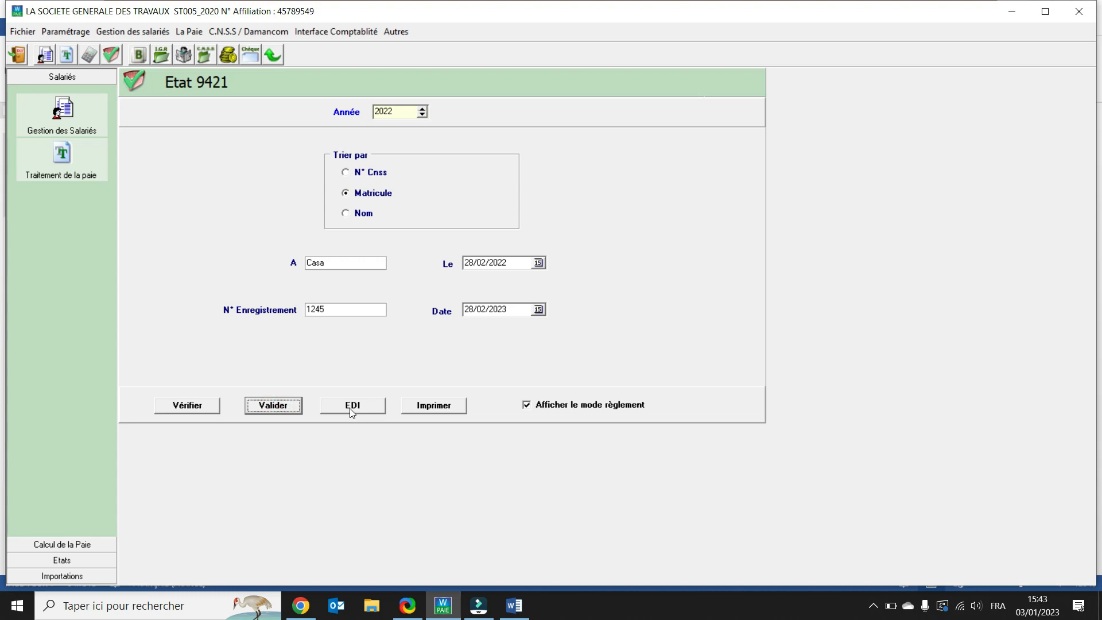
Step: Print the Etat 9421 with all the listed declaration documents selected
{"action": "left_click", "coordinate": [431, 407]}
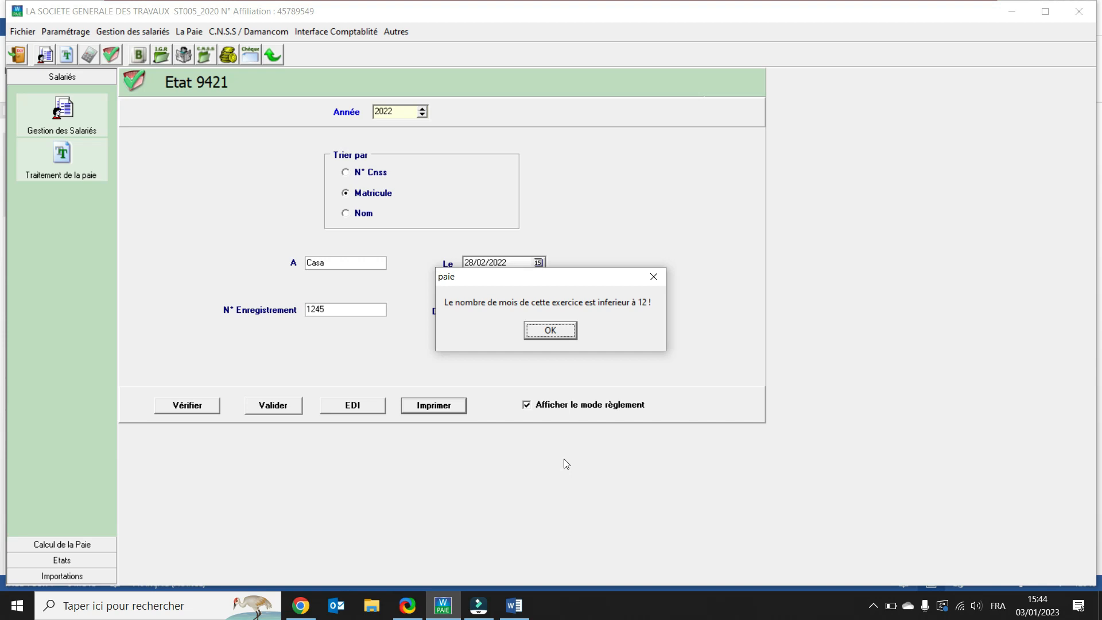
{"action": "left_click", "coordinate": [567, 331]}
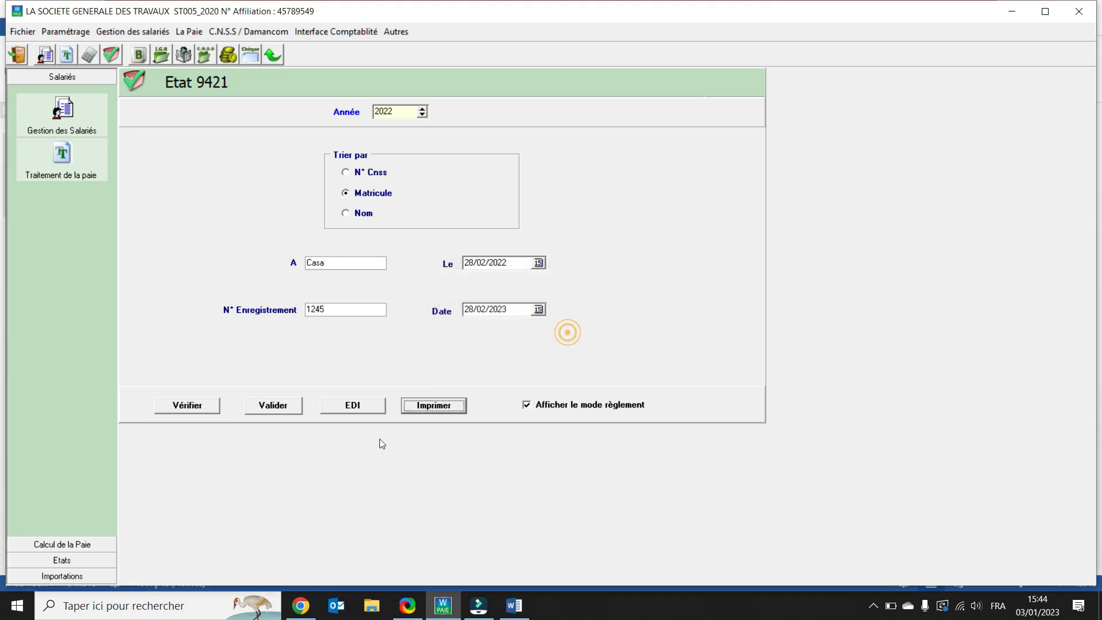
{"action": "left_click", "coordinate": [354, 408]}
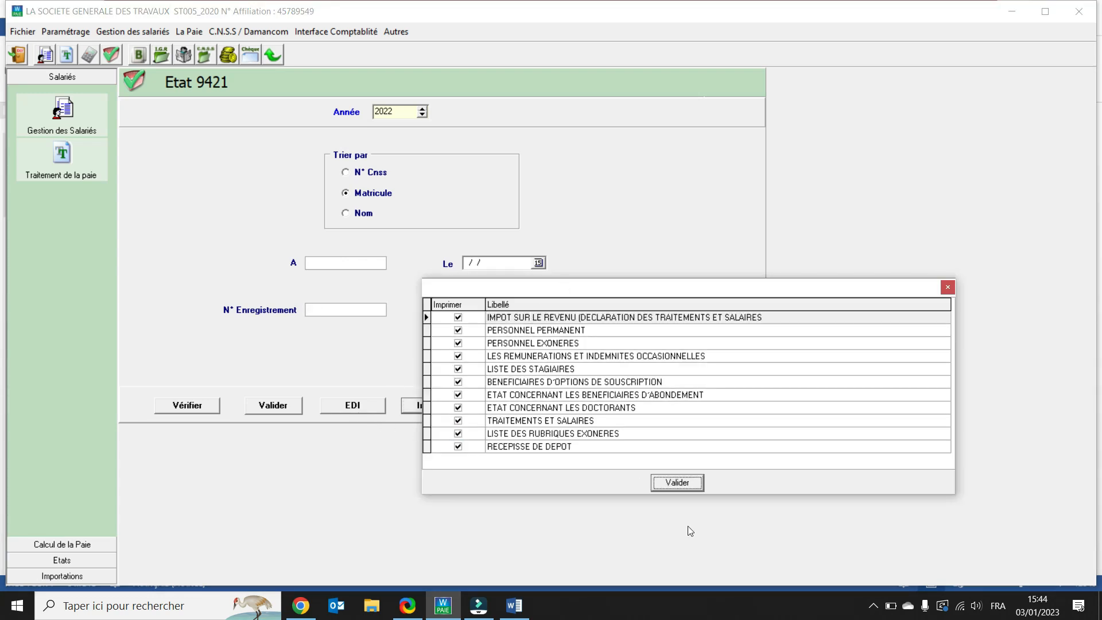
{"action": "left_click", "coordinate": [681, 483]}
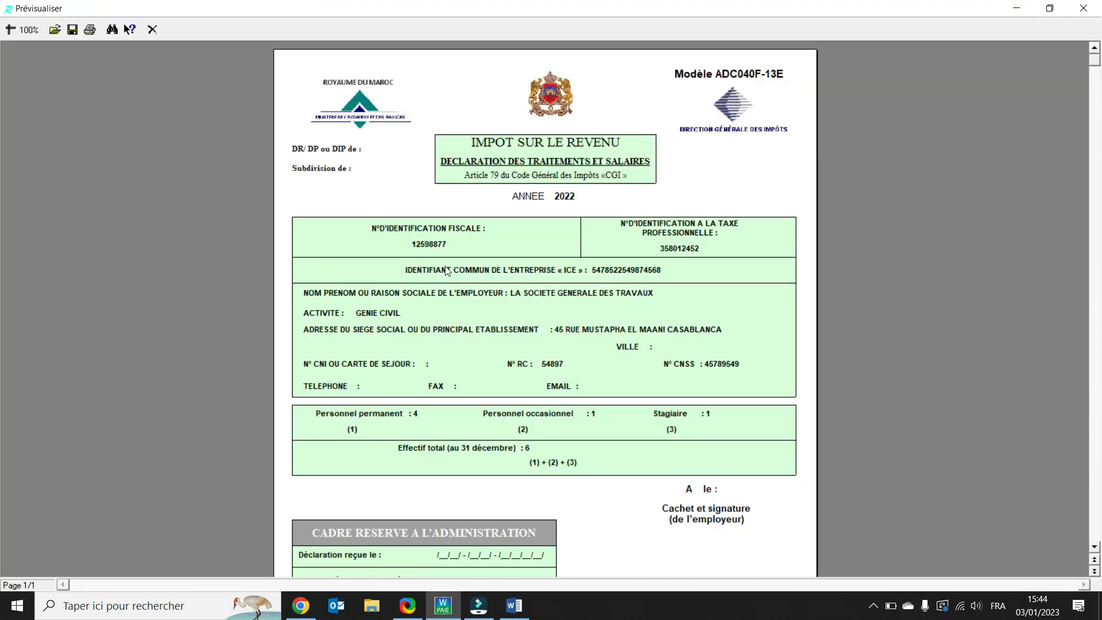
Step: Scroll through the income tax declaration preview and its permanent staff page, closing each page
{"action": "scroll", "coordinate": [447, 271], "scroll_direction": "down", "scroll_amount": 1}
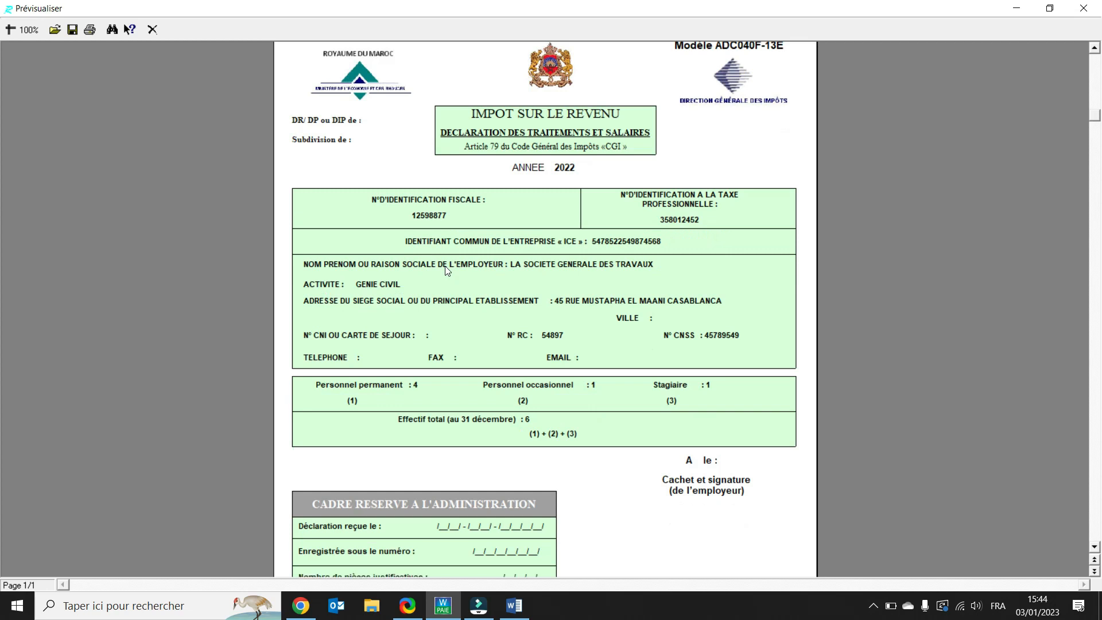
{"action": "scroll", "coordinate": [445, 264], "scroll_direction": "down", "scroll_amount": 1}
{"action": "scroll", "coordinate": [442, 256], "scroll_direction": "down", "scroll_amount": 2}
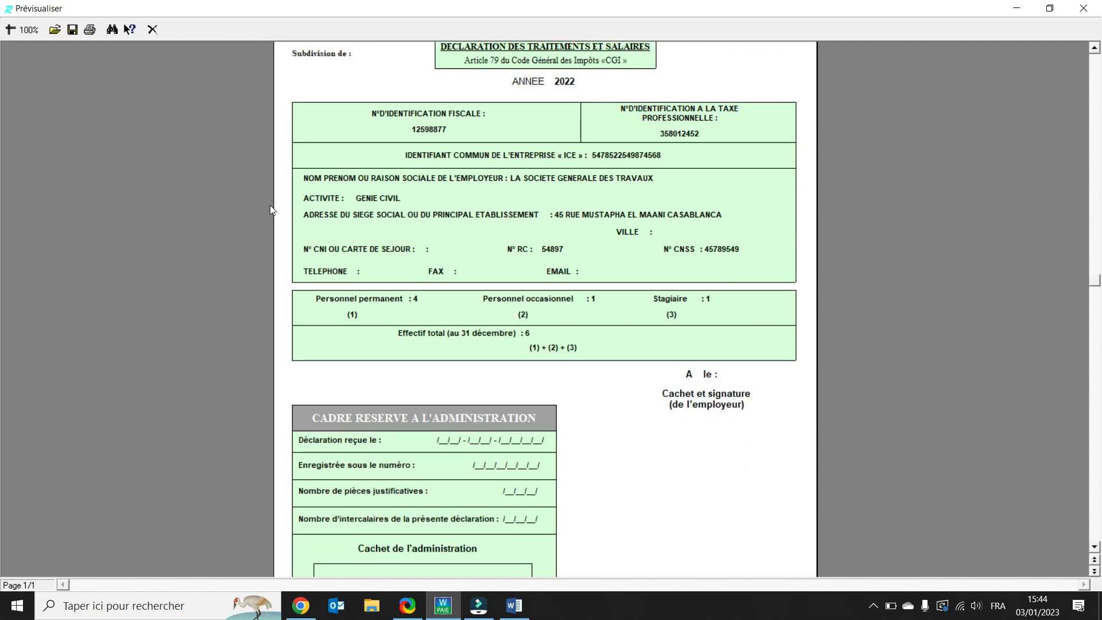
{"action": "scroll", "coordinate": [493, 292], "scroll_direction": "up", "scroll_amount": 1}
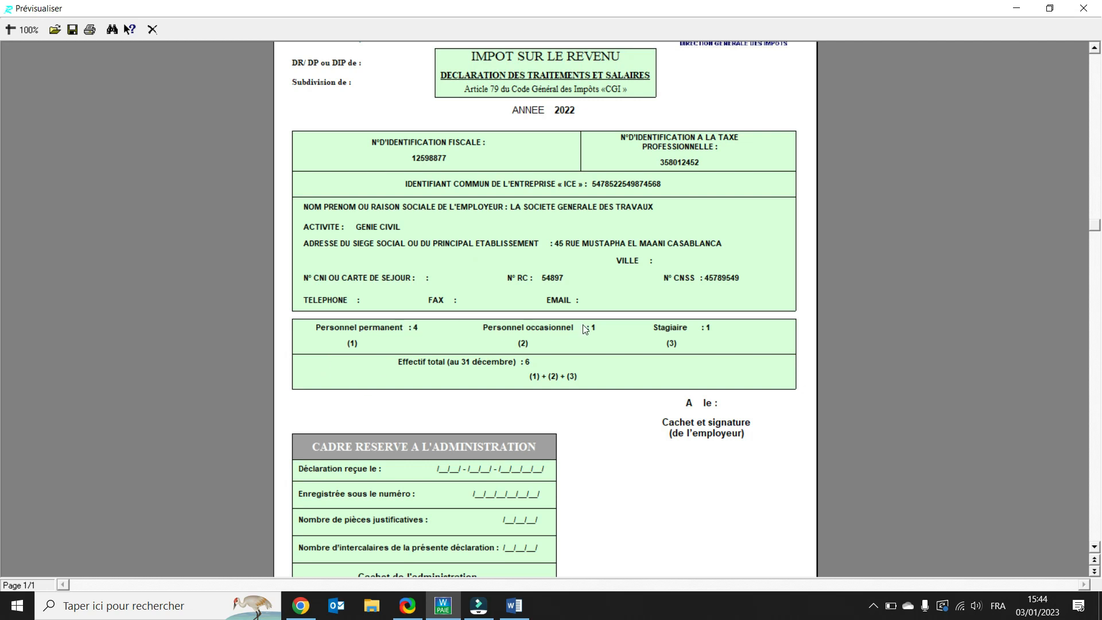
{"action": "left_click", "coordinate": [153, 29]}
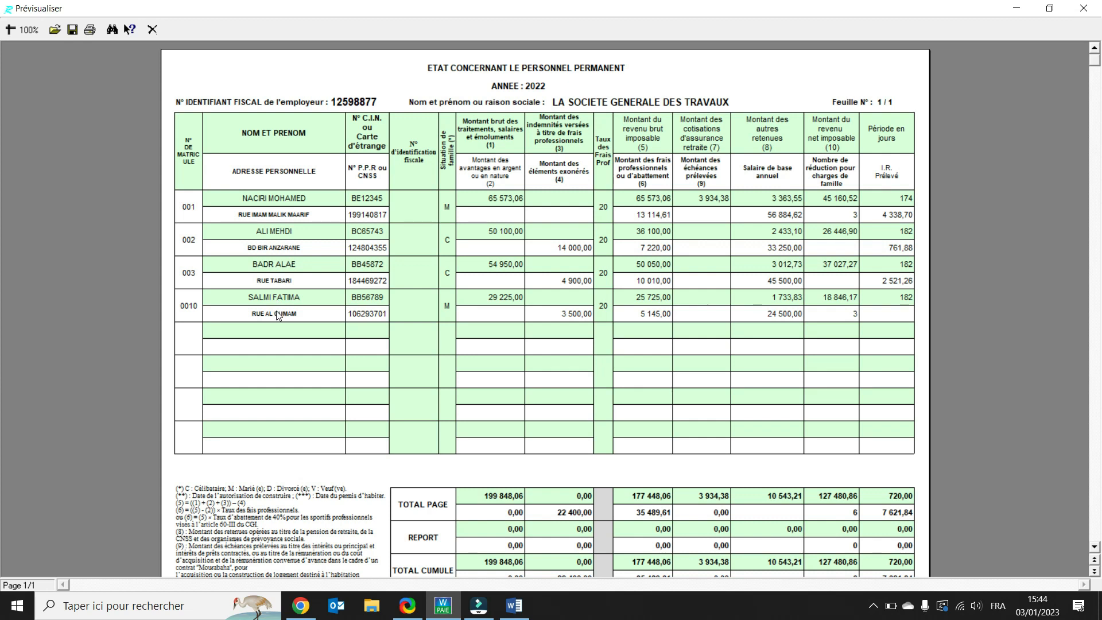
{"action": "scroll", "coordinate": [468, 217], "scroll_direction": "down", "scroll_amount": 1}
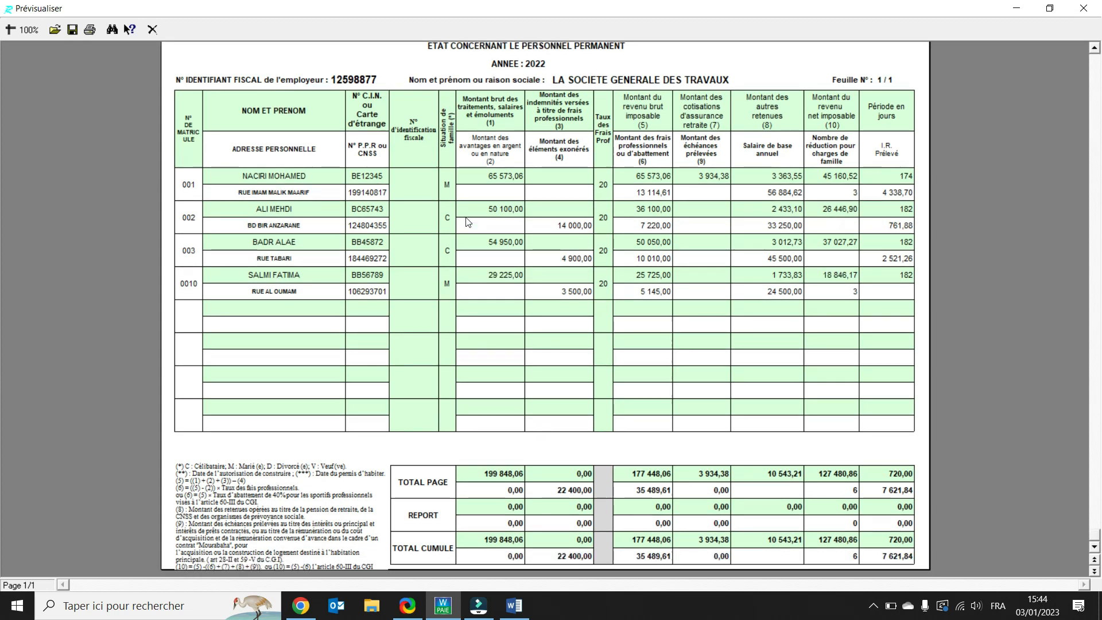
{"action": "left_click", "coordinate": [153, 32]}
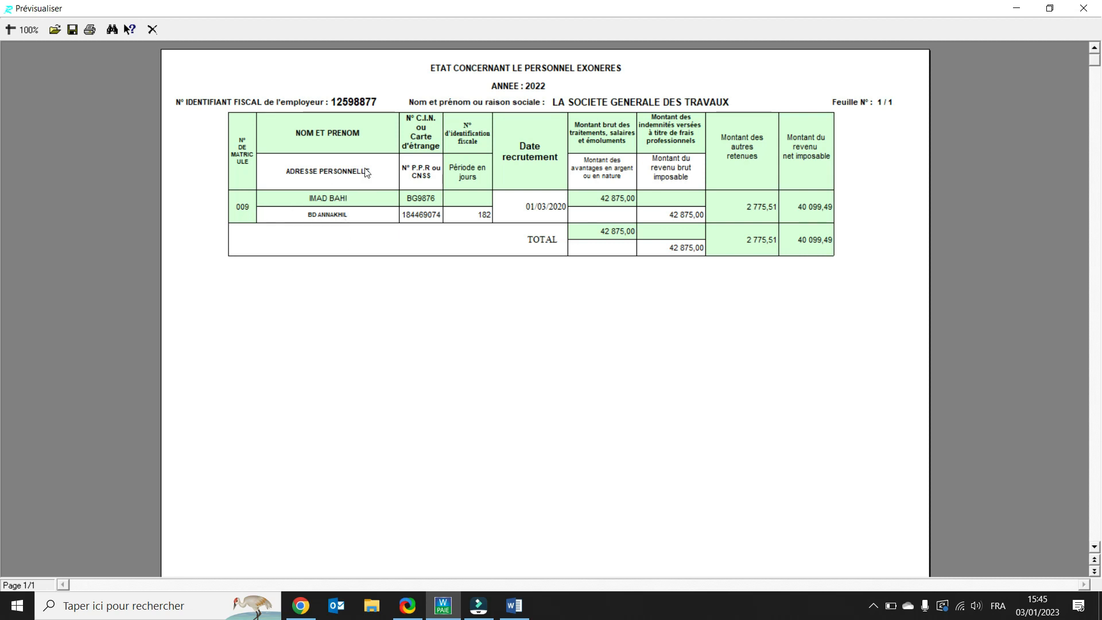
Step: Page through the remaining Etat 9421 annex previews, from exempt staff to the filing receipt, closing each page
{"action": "left_click", "coordinate": [150, 33]}
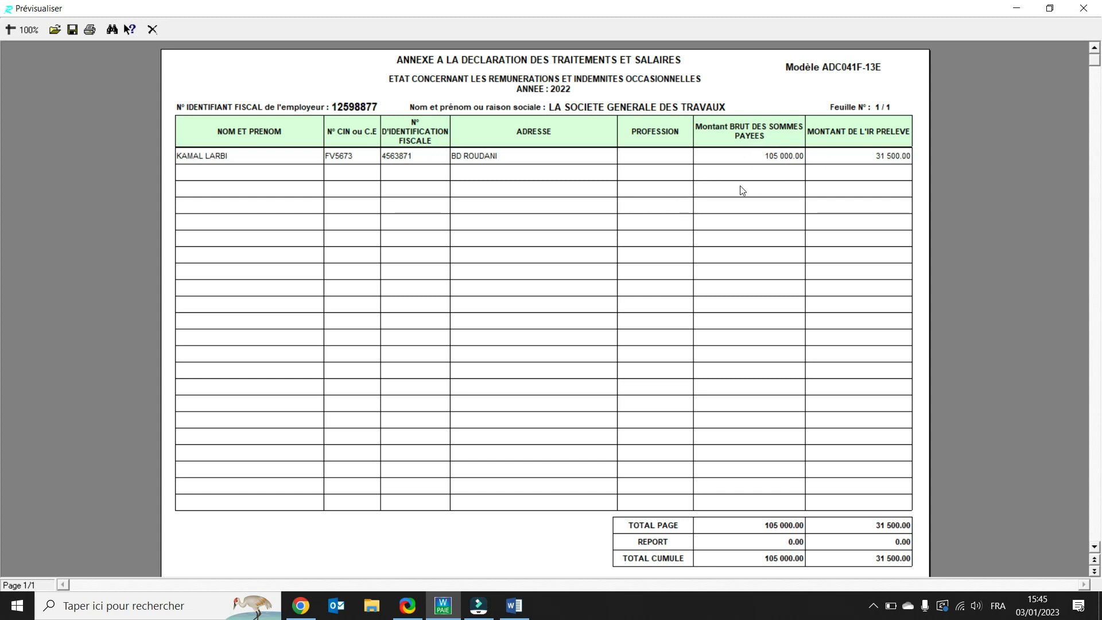
{"action": "left_click", "coordinate": [152, 29]}
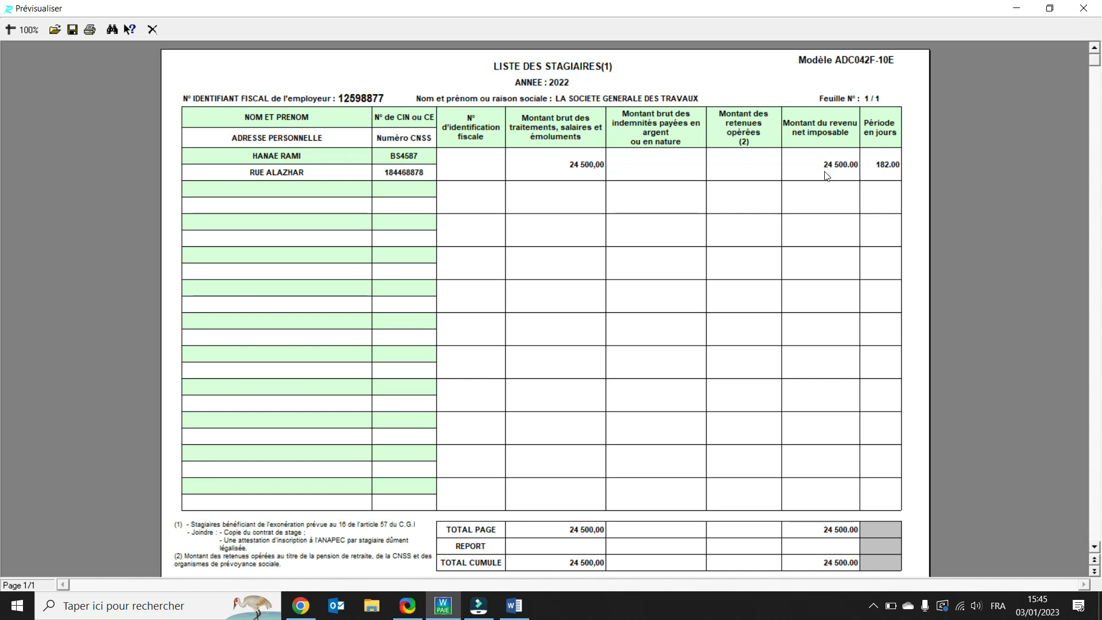
{"action": "left_click", "coordinate": [153, 29]}
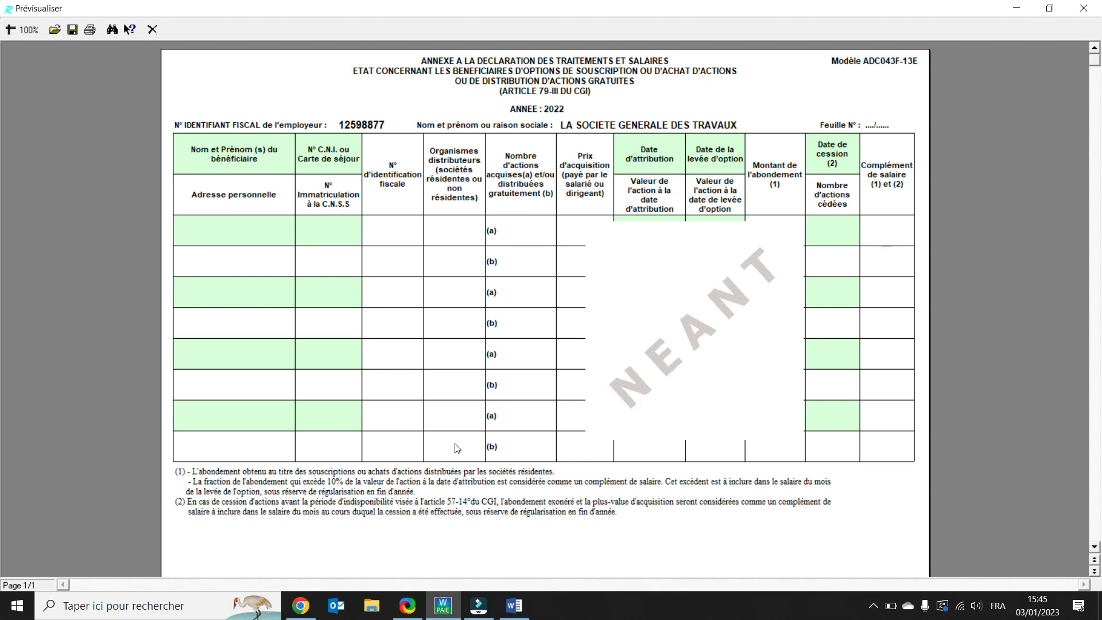
{"action": "left_click", "coordinate": [156, 32]}
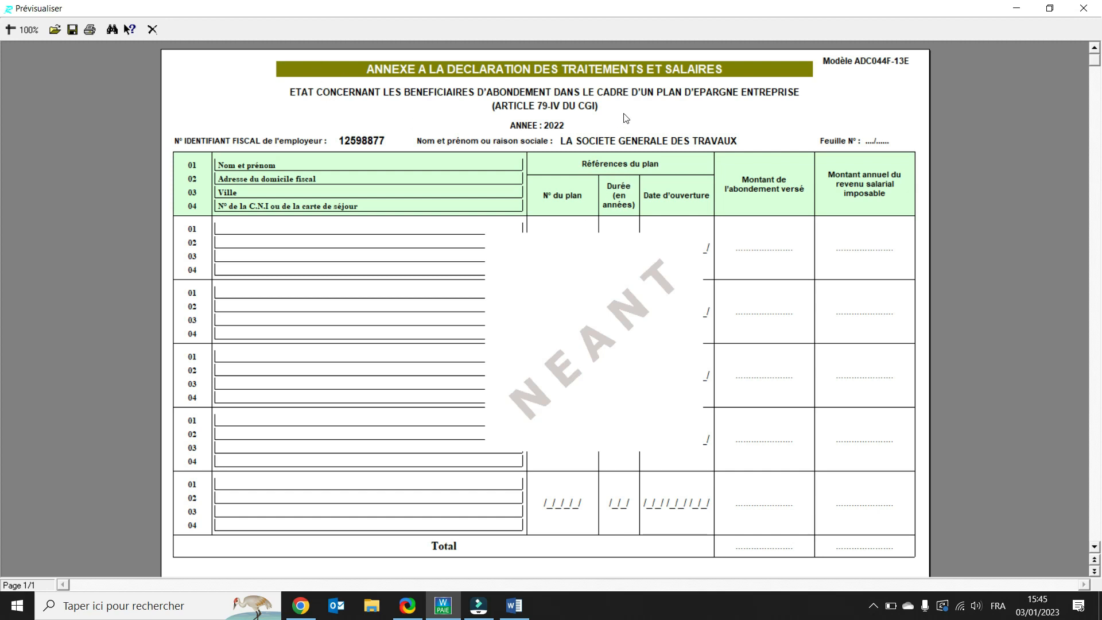
{"action": "left_click", "coordinate": [152, 29]}
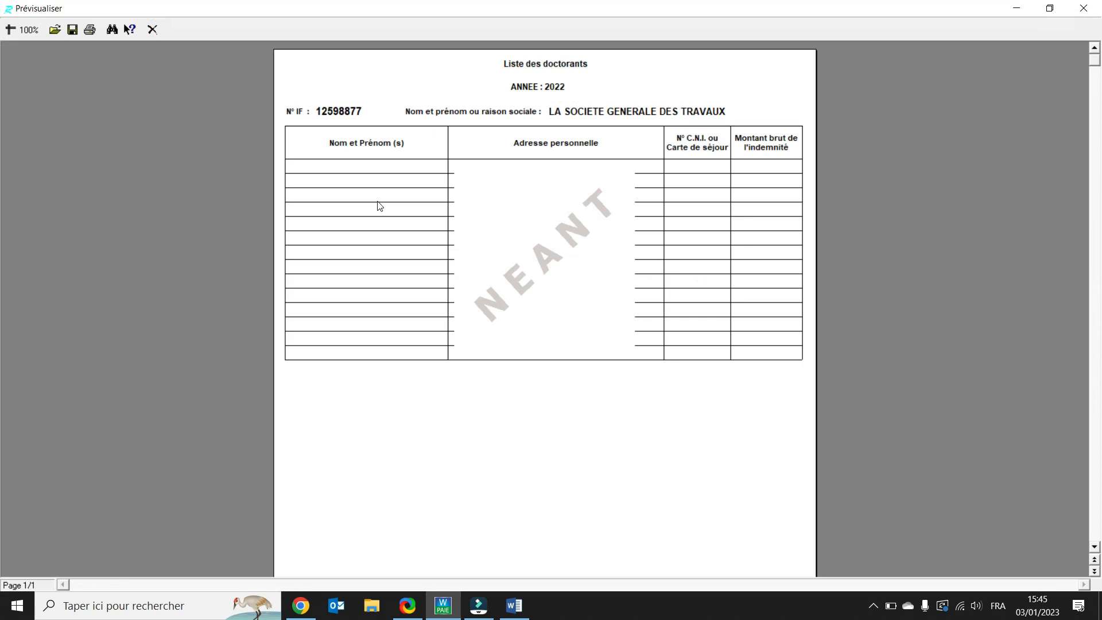
{"action": "left_click", "coordinate": [150, 32]}
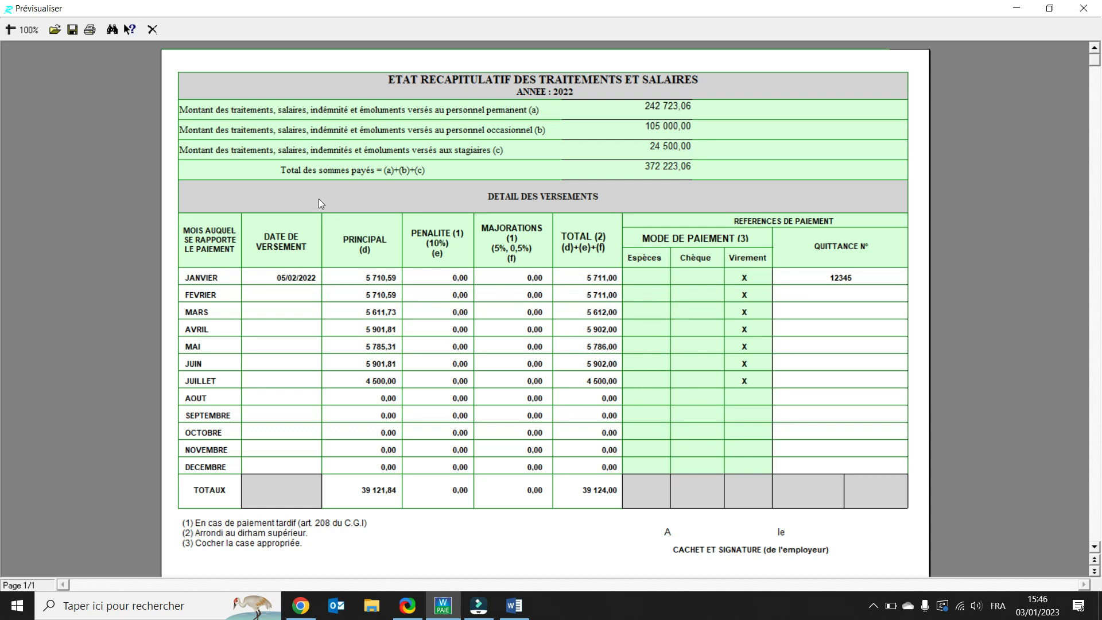
{"action": "left_click", "coordinate": [155, 29]}
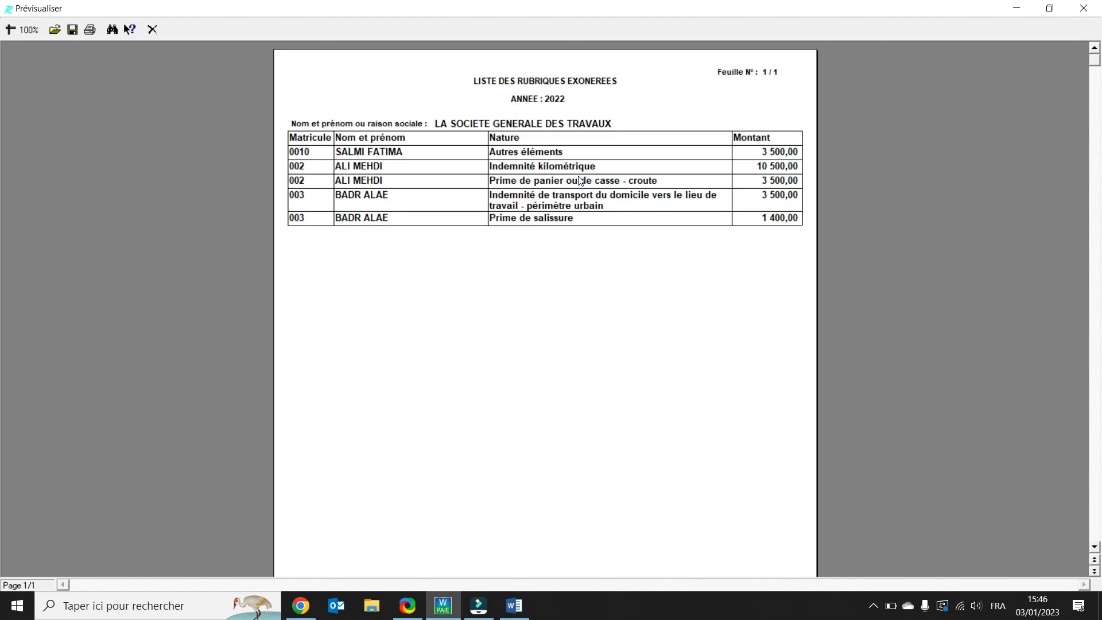
{"action": "left_click", "coordinate": [159, 33]}
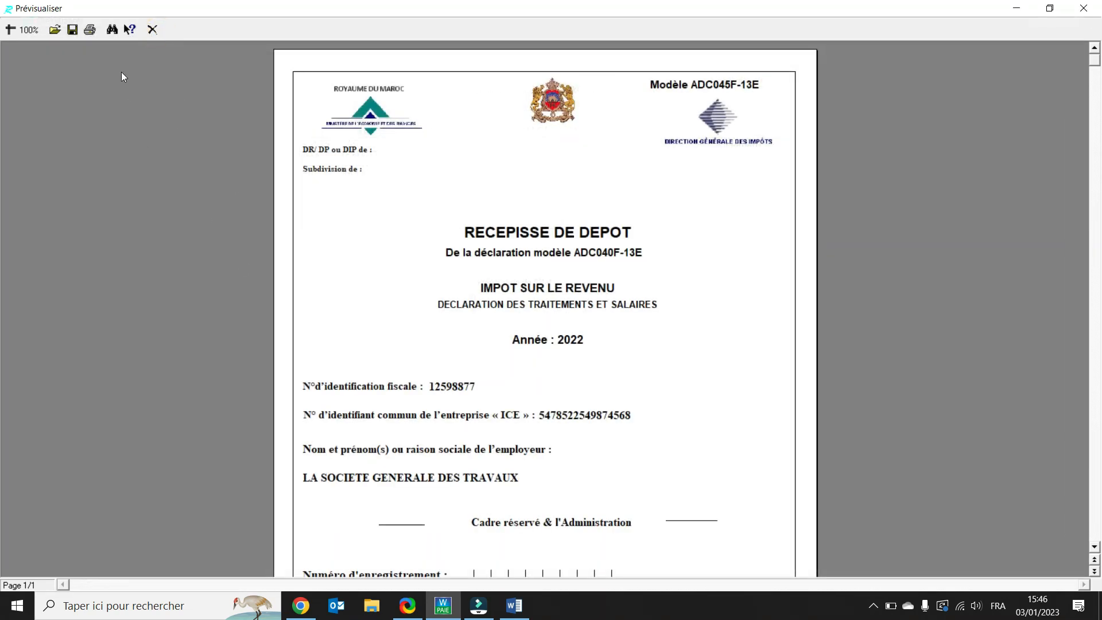
{"action": "left_click", "coordinate": [153, 30]}
Step: Generate the Etat 9421 EDI file for 2022, acknowledging both messages
{"action": "left_click", "coordinate": [355, 409]}
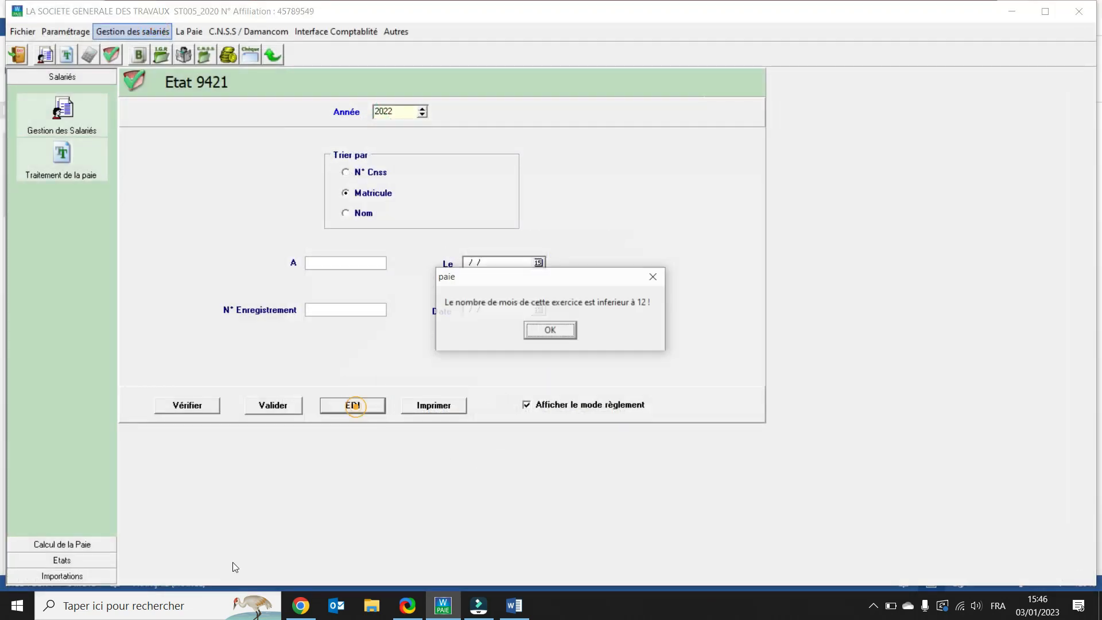
{"action": "left_click", "coordinate": [551, 331]}
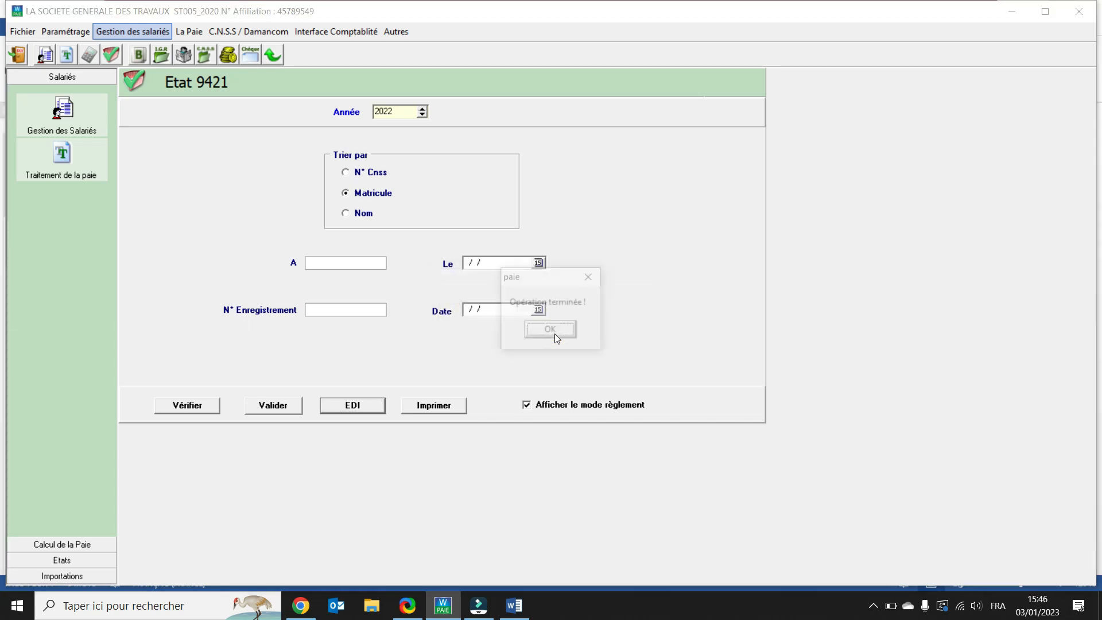
{"action": "left_click", "coordinate": [554, 334]}
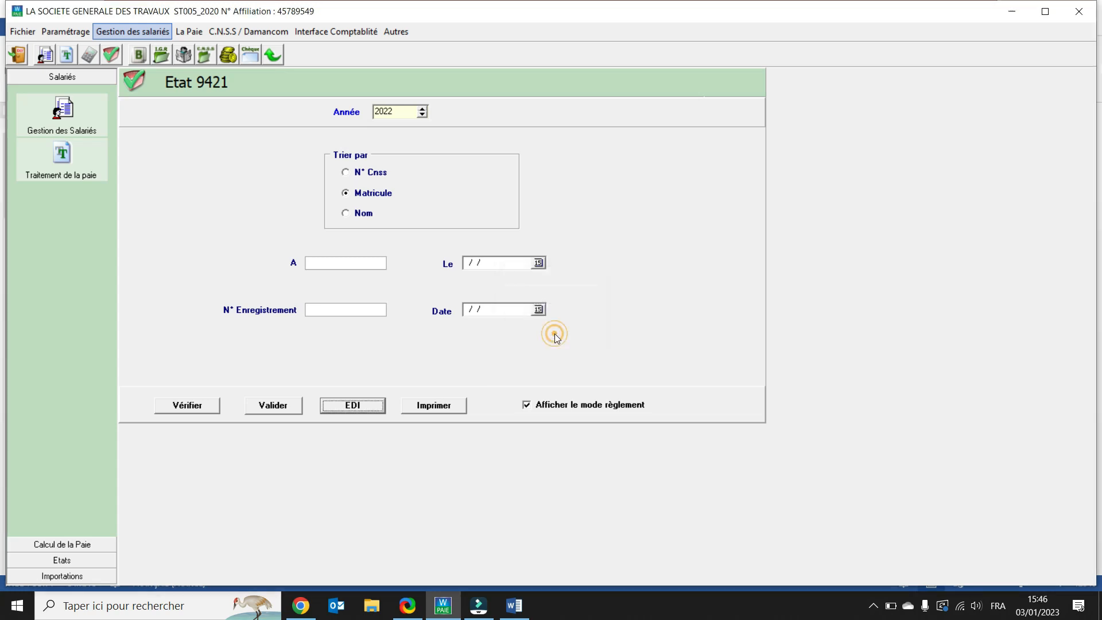
Step: Switch to File Explorer and browse to the xml folder inside C:\Webisoft_paie
{"action": "left_click", "coordinate": [372, 609]}
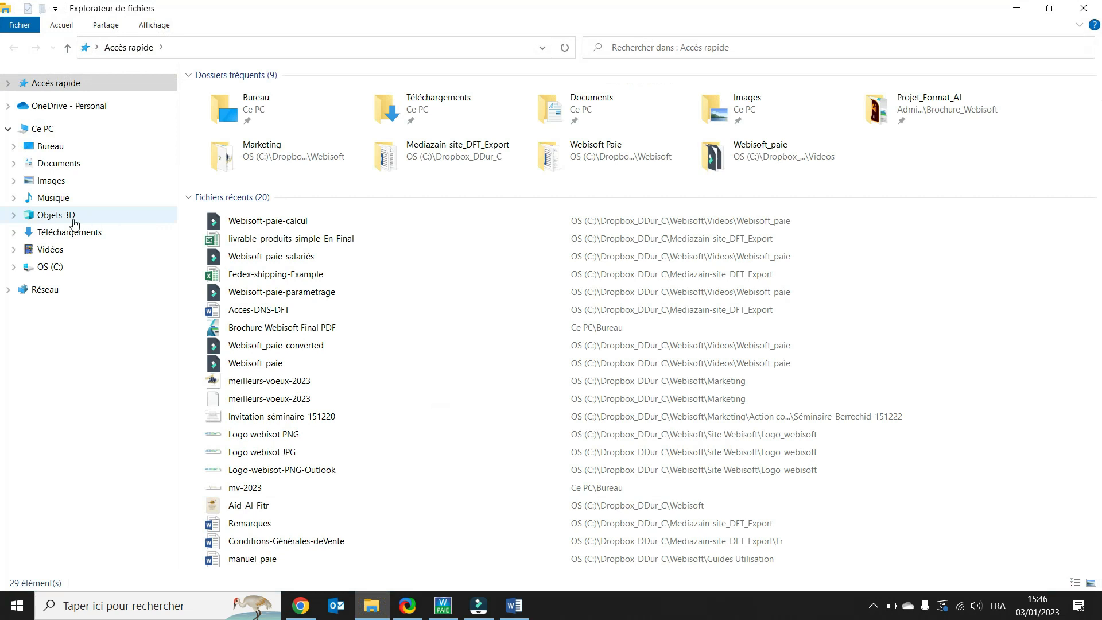
{"action": "left_click", "coordinate": [57, 267]}
{"action": "left_click", "coordinate": [309, 301]}
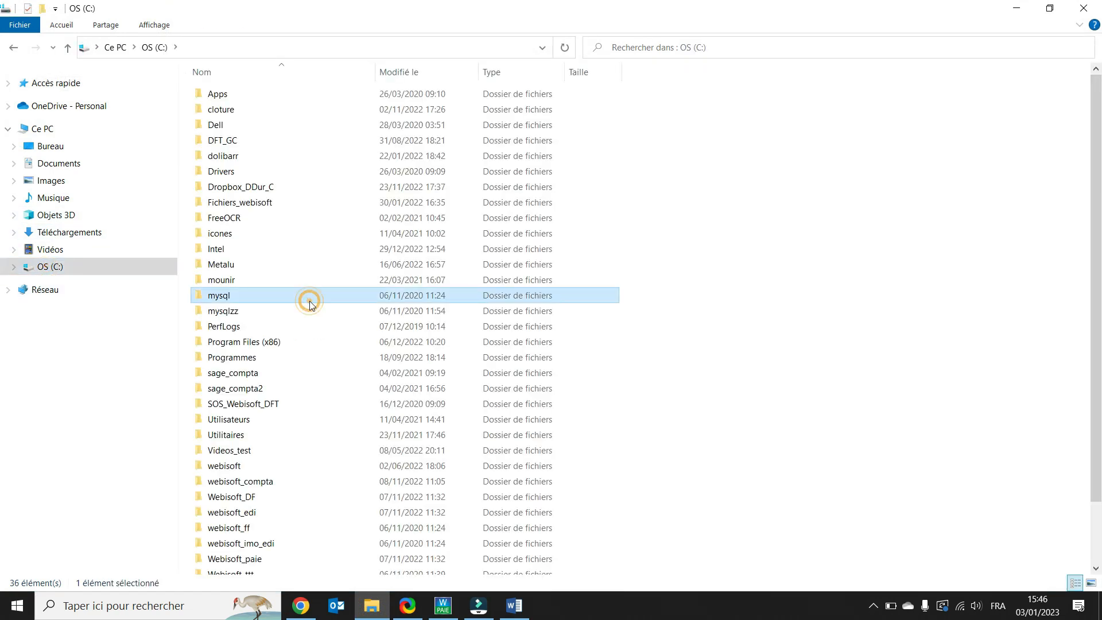
{"action": "key", "text": "w"}
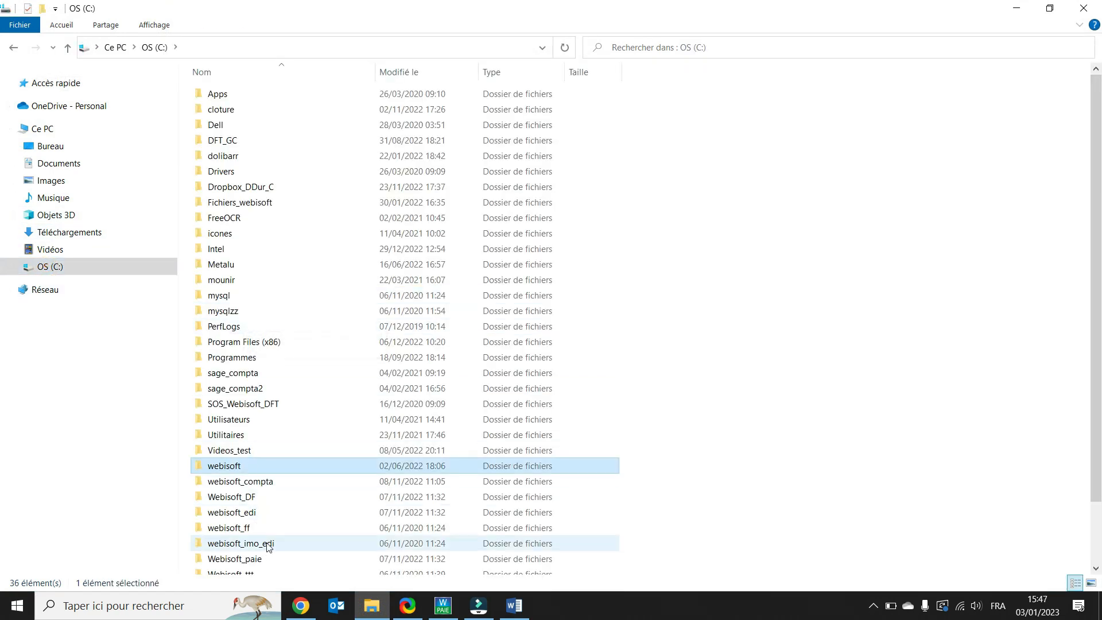
{"action": "double_click", "coordinate": [265, 560]}
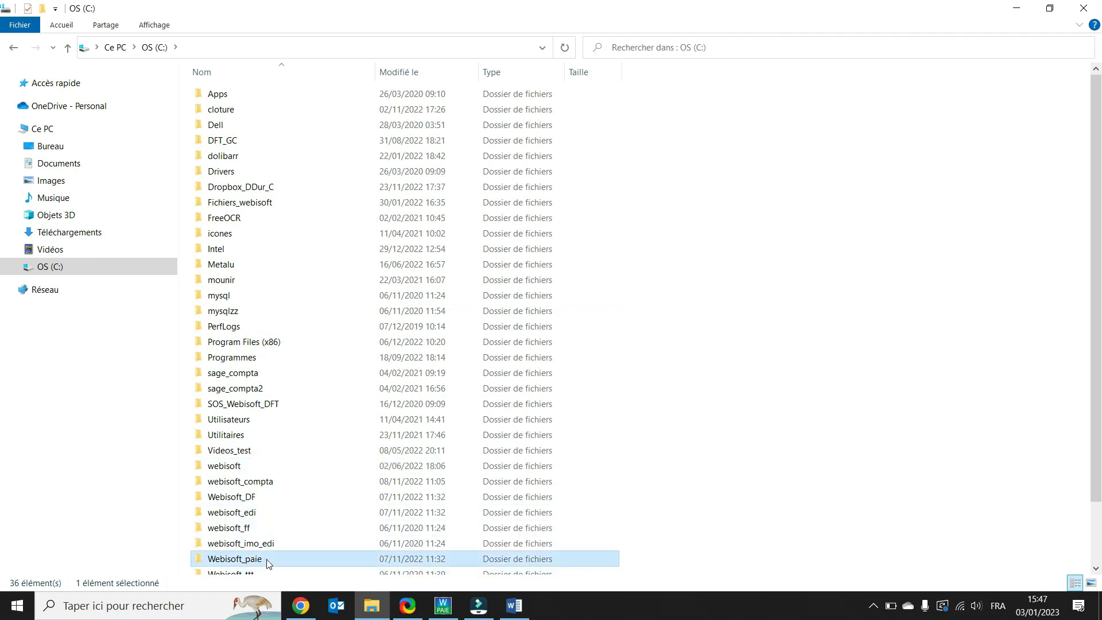
{"action": "scroll", "coordinate": [305, 409], "scroll_direction": "down", "scroll_amount": 3}
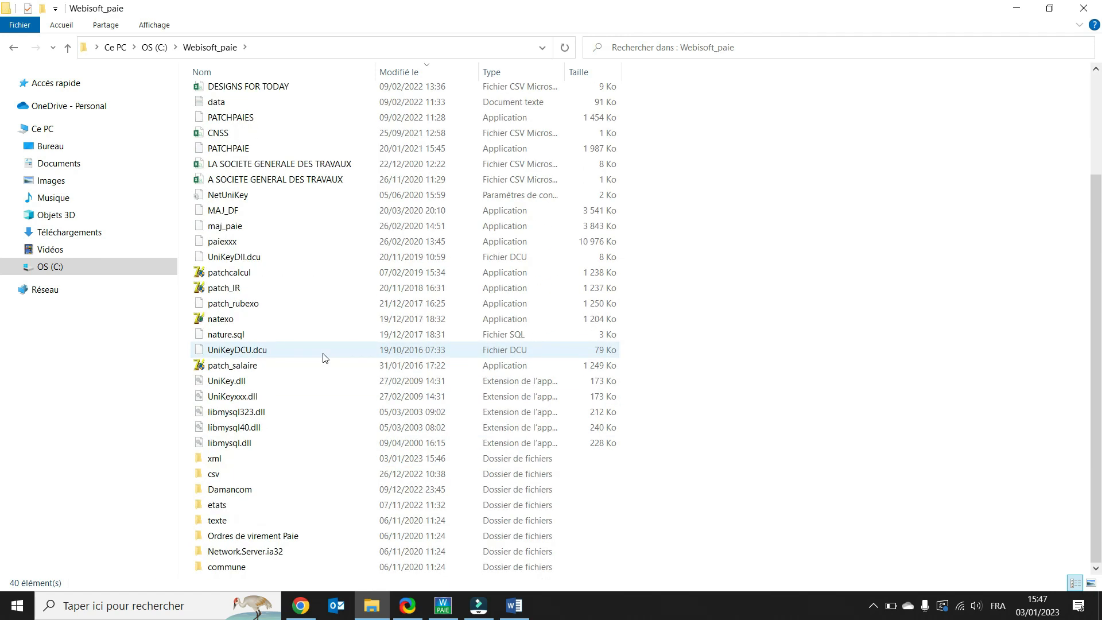
{"action": "double_click", "coordinate": [218, 460]}
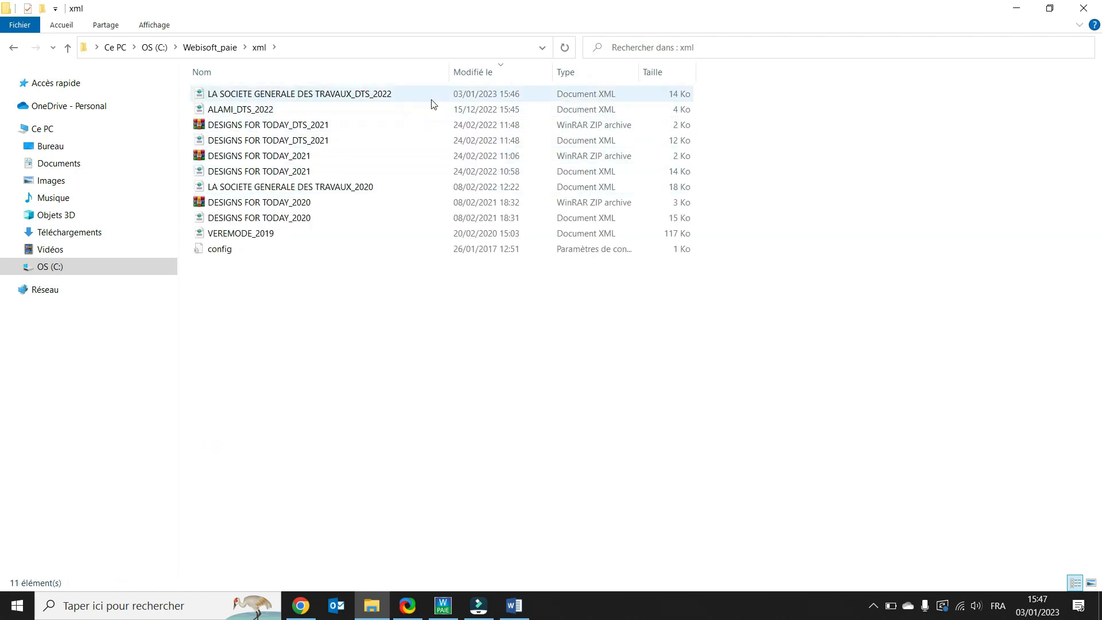
Step: Open the LA SOCIETE GENERALE DES TRAVAUX_DTS_2022 XML file, scroll through its content, and close the browser and explorer
{"action": "double_click", "coordinate": [333, 98]}
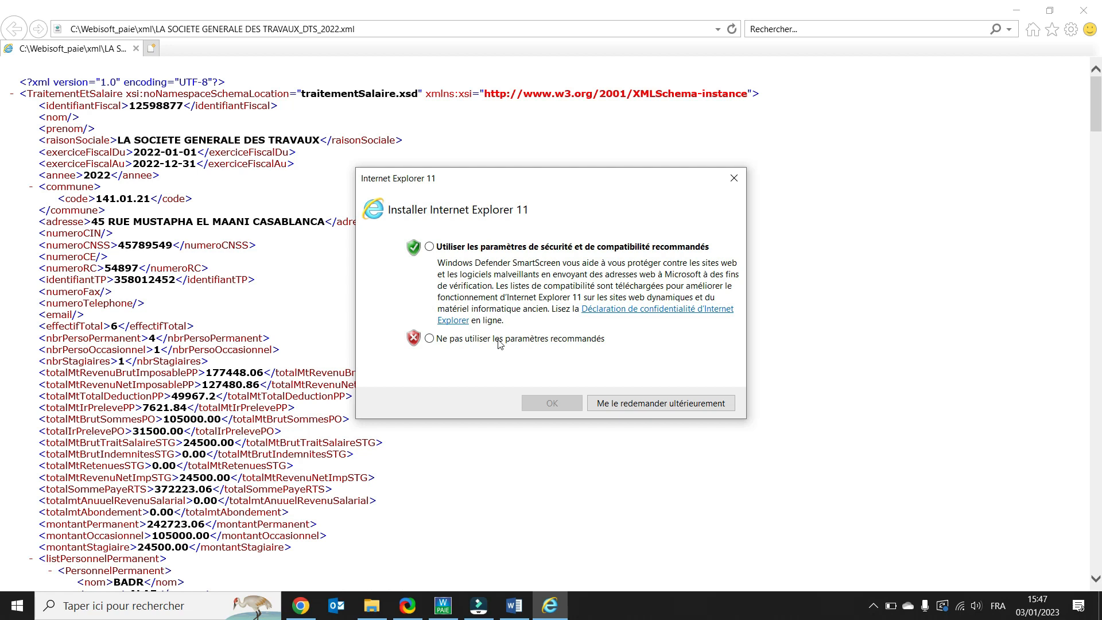
{"action": "left_click", "coordinate": [735, 177]}
{"action": "scroll", "coordinate": [440, 224], "scroll_direction": "down", "scroll_amount": 15}
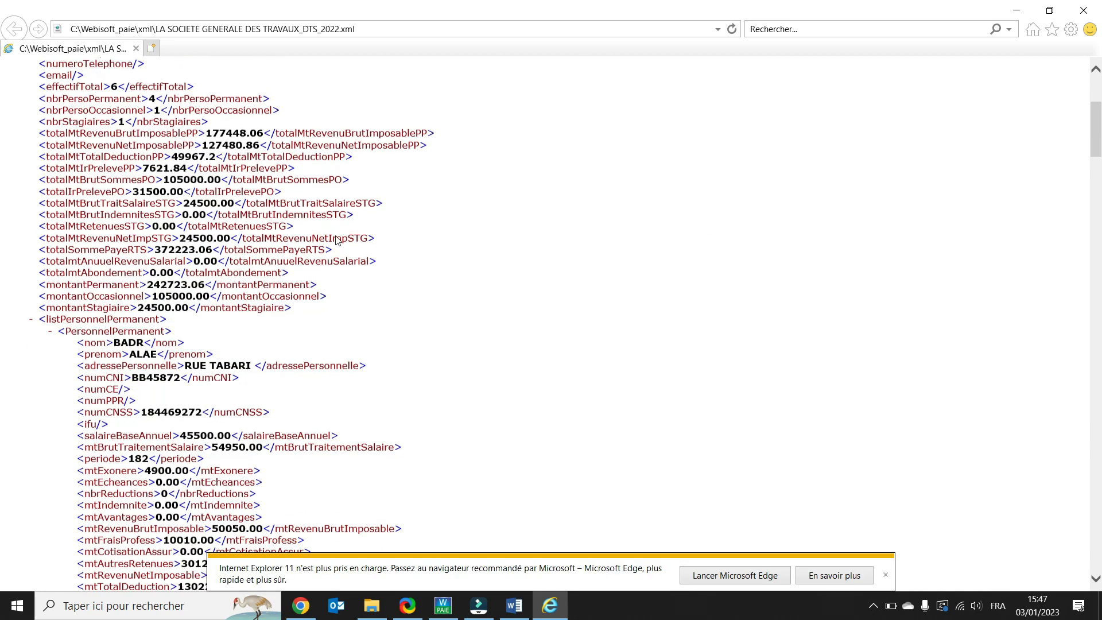
{"action": "scroll", "coordinate": [337, 240], "scroll_direction": "down", "scroll_amount": 20}
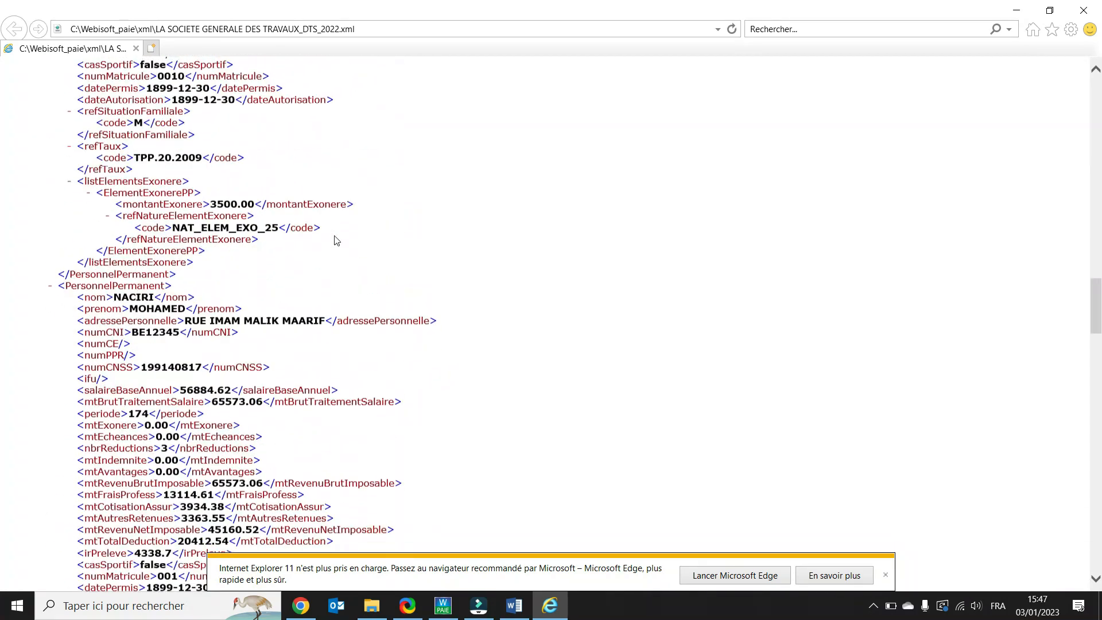
{"action": "scroll", "coordinate": [336, 240], "scroll_direction": "down", "scroll_amount": 15}
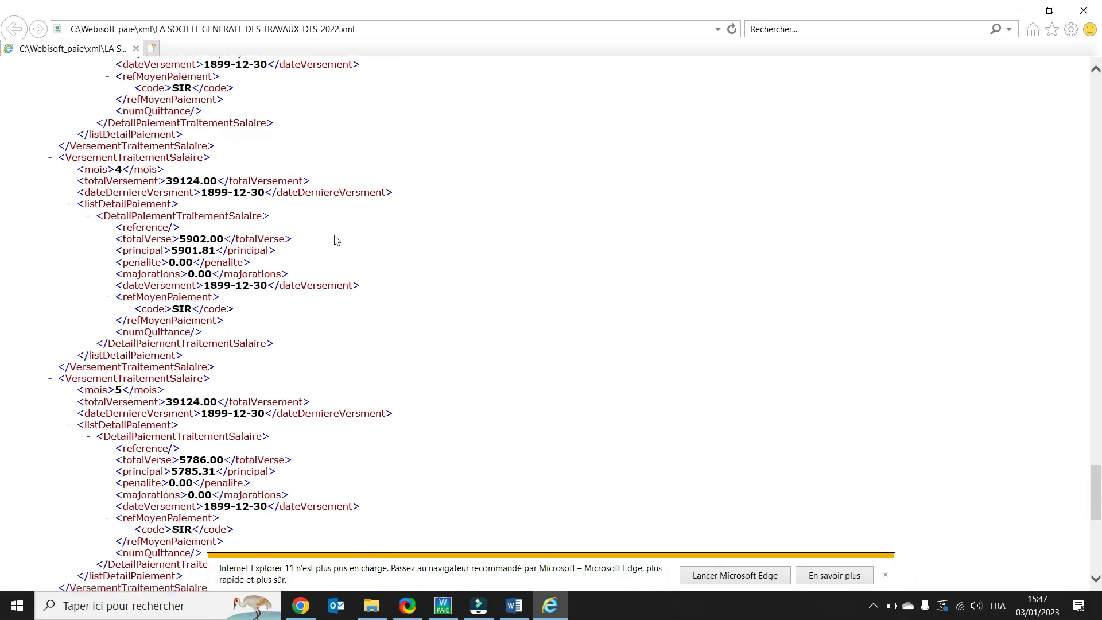
{"action": "left_click", "coordinate": [1085, 12]}
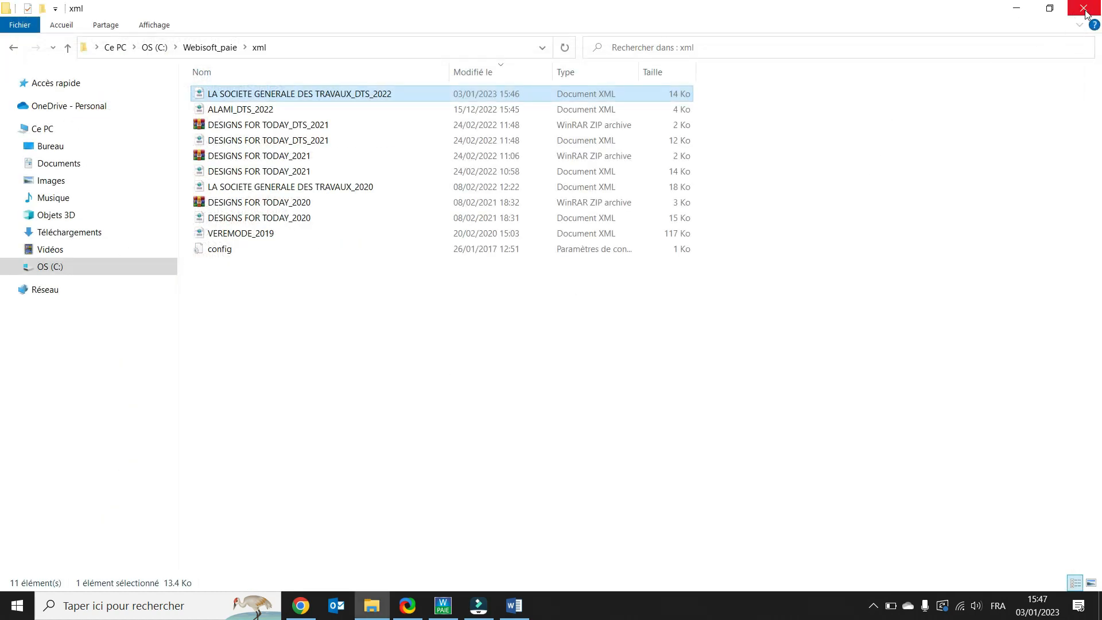
{"action": "left_click", "coordinate": [1084, 9]}
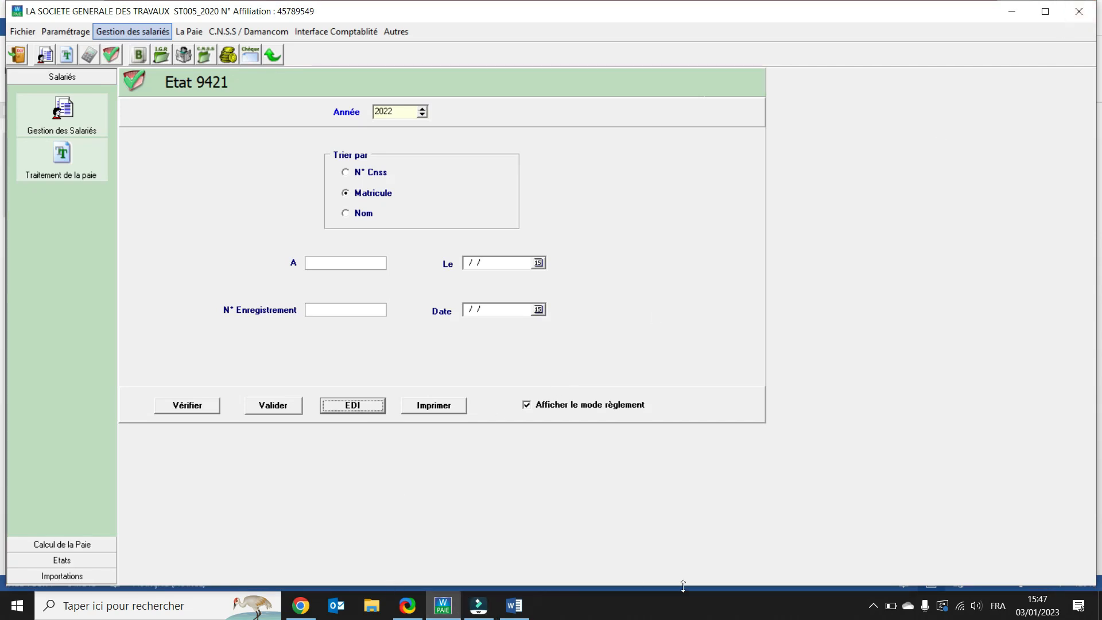
Step: Display the Etat des monnaies for Juillet 2022 and close its preview
{"action": "left_click", "coordinate": [192, 34]}
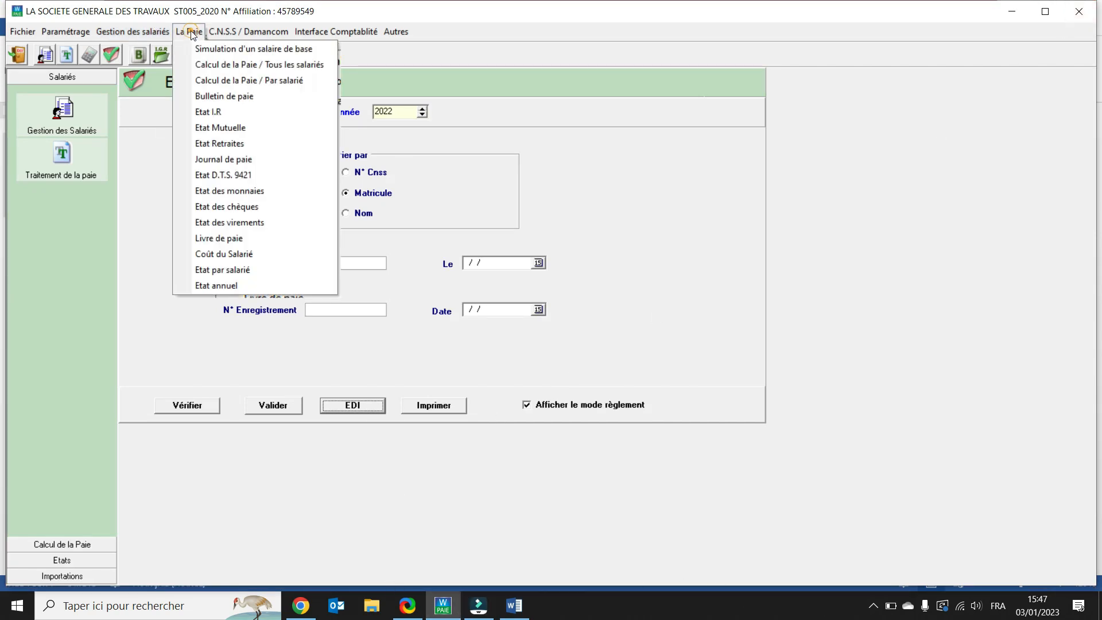
{"action": "left_click", "coordinate": [222, 194]}
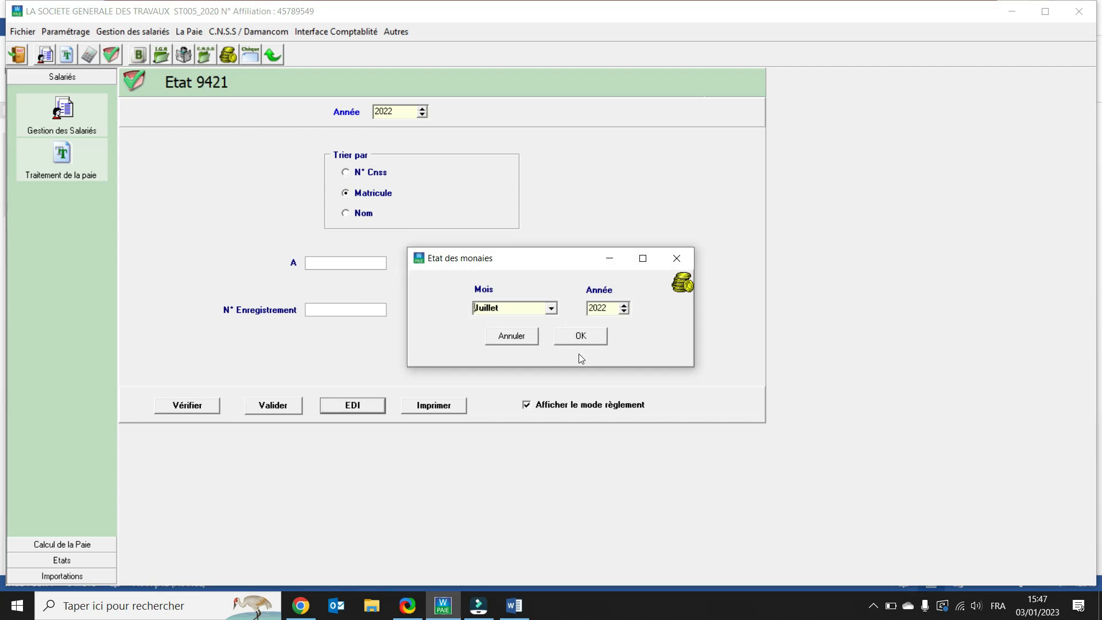
{"action": "left_click", "coordinate": [580, 338]}
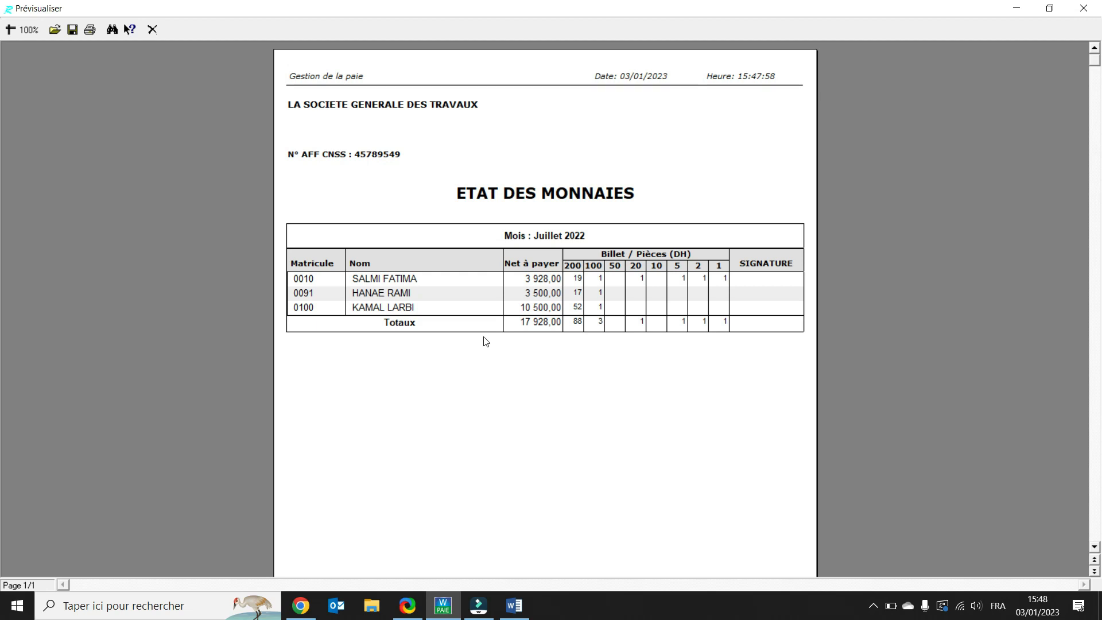
{"action": "left_click", "coordinate": [153, 29]}
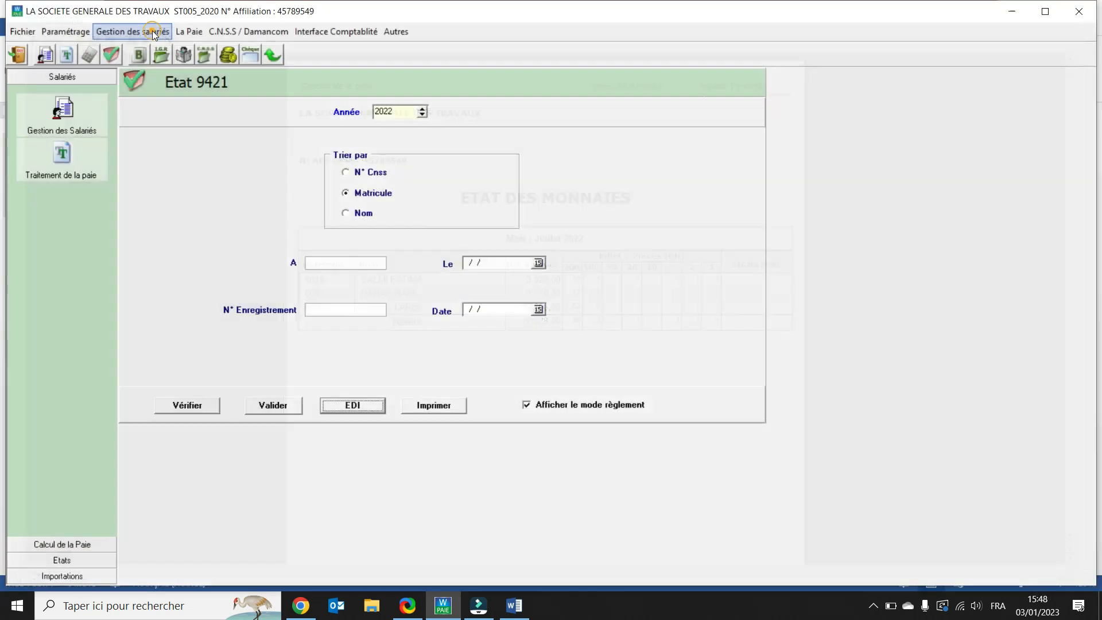
Step: Display the Etat des chèques for Juillet 2022 and close its preview
{"action": "left_click", "coordinate": [198, 30]}
{"action": "left_click", "coordinate": [207, 208]}
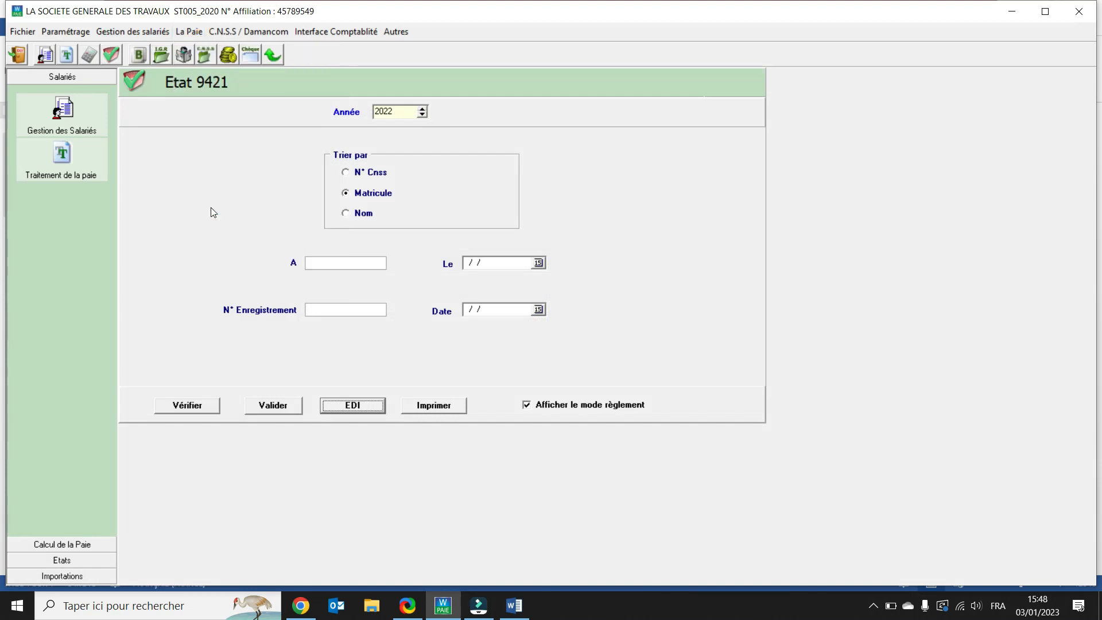
{"action": "left_click", "coordinate": [577, 335]}
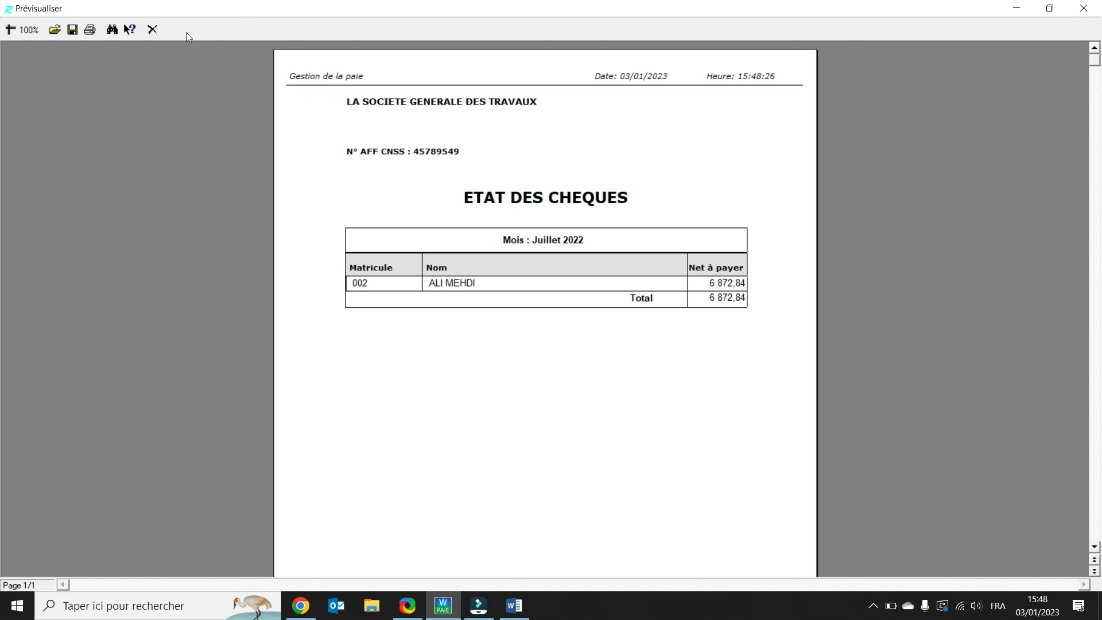
{"action": "left_click", "coordinate": [152, 30]}
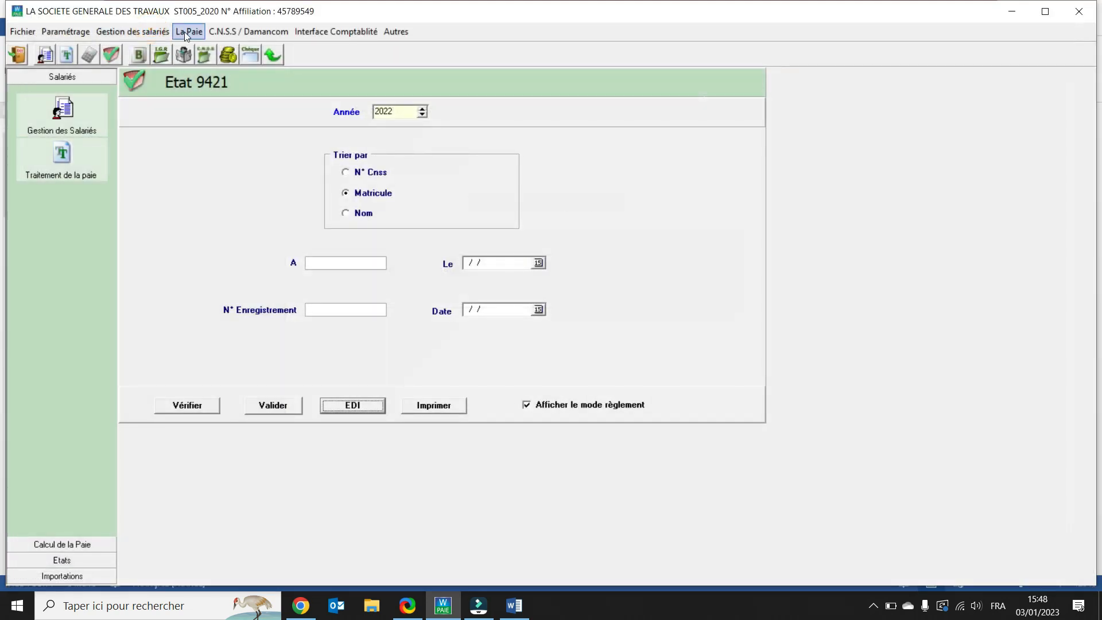
Step: Display the Etat des virements for Juillet 2022 with bank BMCE, scroll through it, and close the preview
{"action": "left_click", "coordinate": [185, 33]}
{"action": "left_click", "coordinate": [216, 225]}
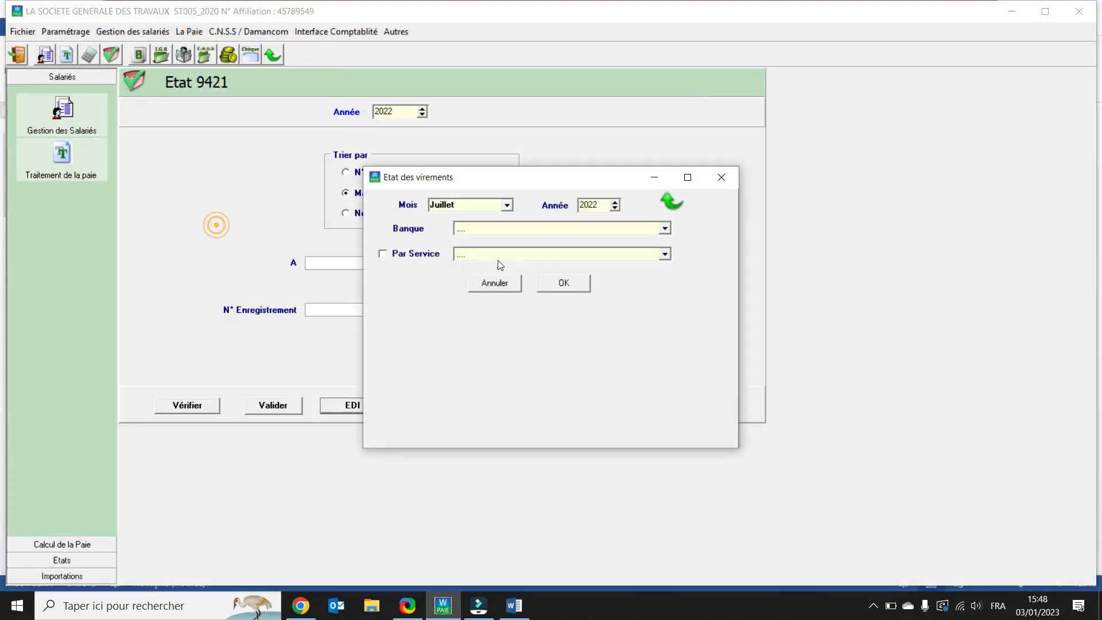
{"action": "left_click", "coordinate": [667, 230]}
{"action": "left_click", "coordinate": [642, 256]}
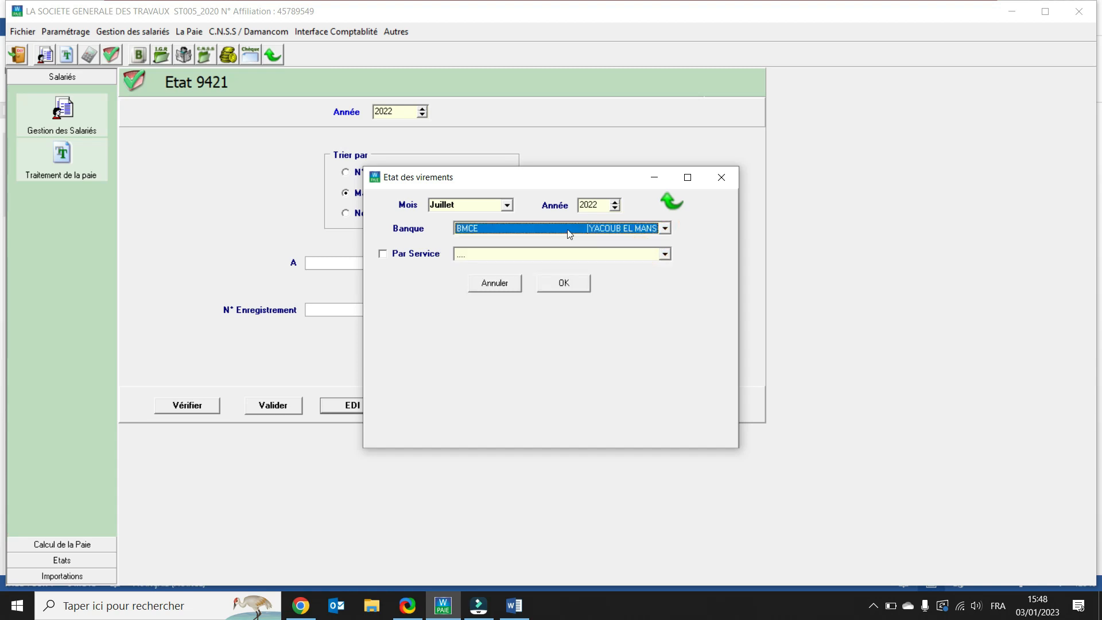
{"action": "left_click", "coordinate": [571, 286]}
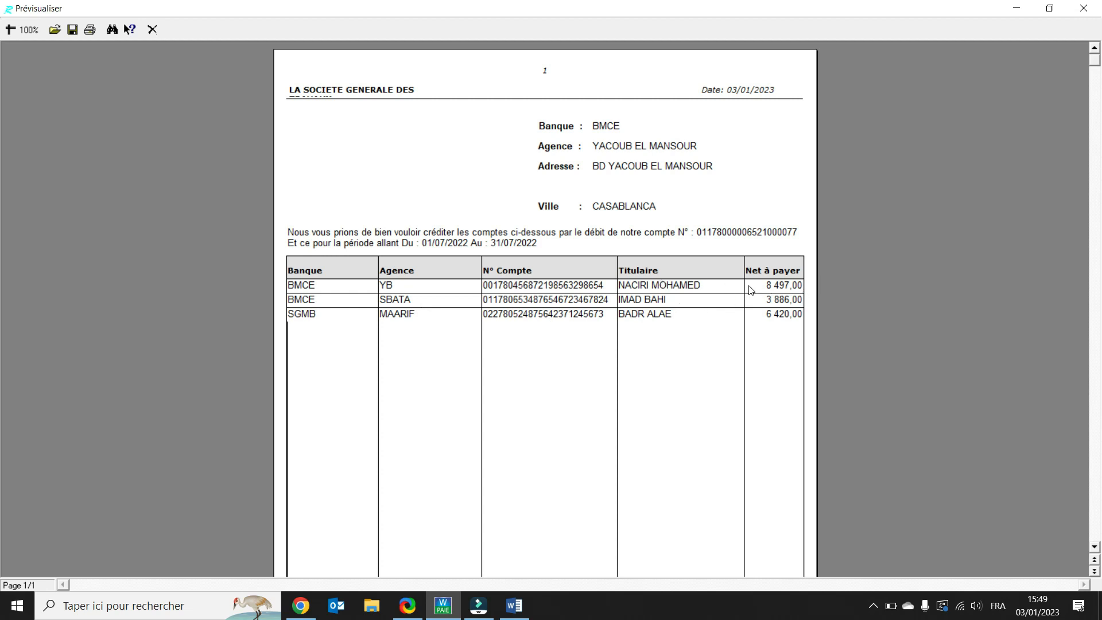
{"action": "scroll", "coordinate": [750, 291], "scroll_direction": "down", "scroll_amount": 9}
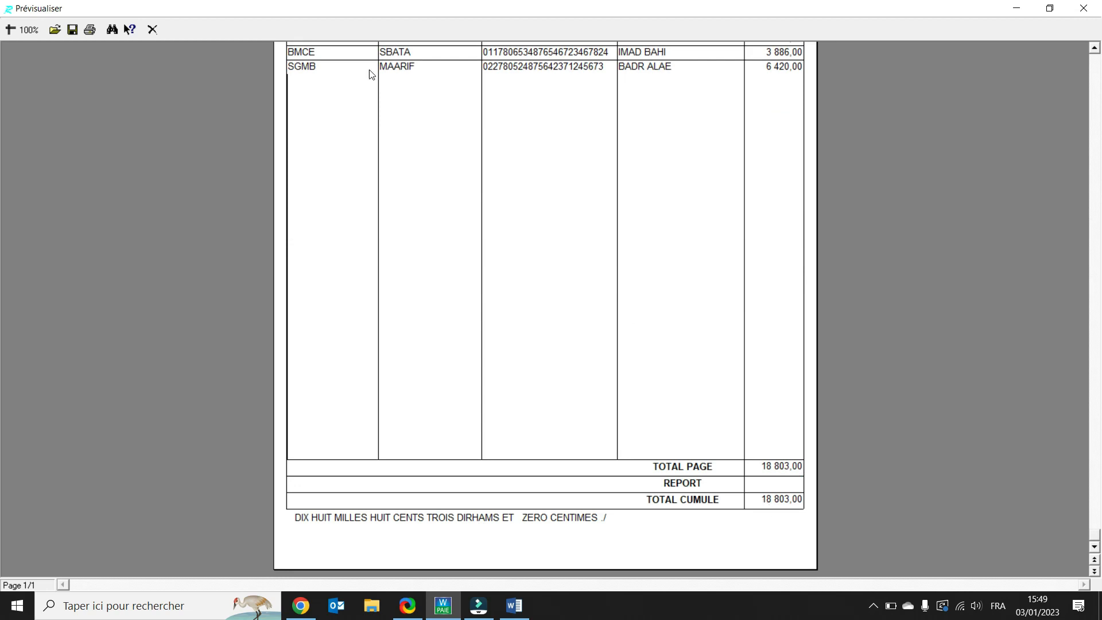
{"action": "left_click", "coordinate": [151, 30]}
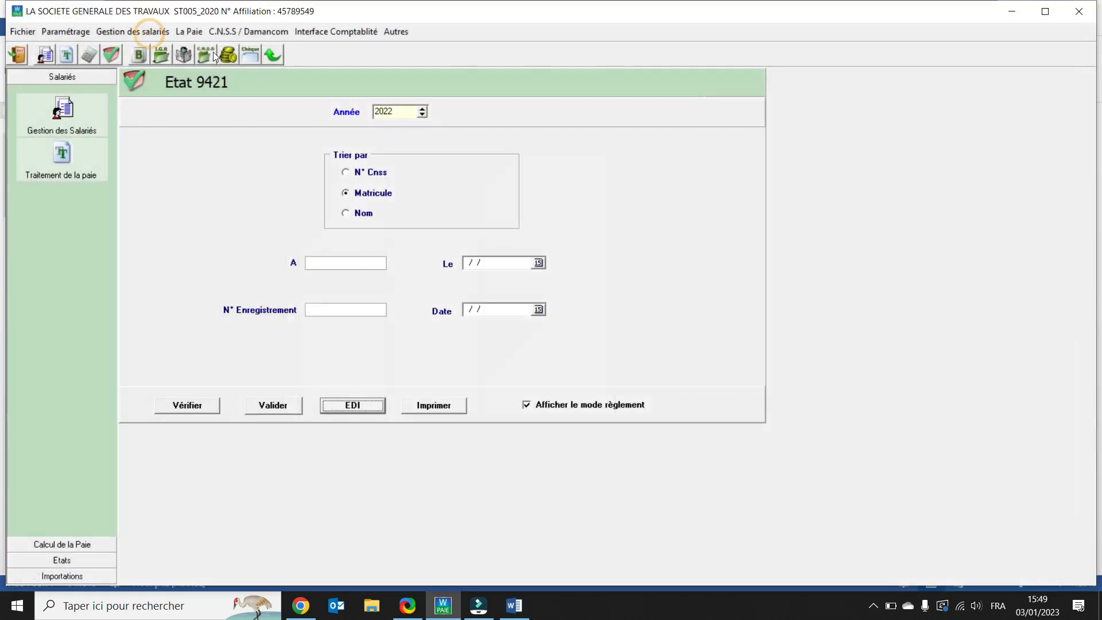
Step: Display the Livre de paie for permanent employees for Juillet 2022, zoom to 150%, scroll across its columns, and close the preview
{"action": "left_click", "coordinate": [189, 32]}
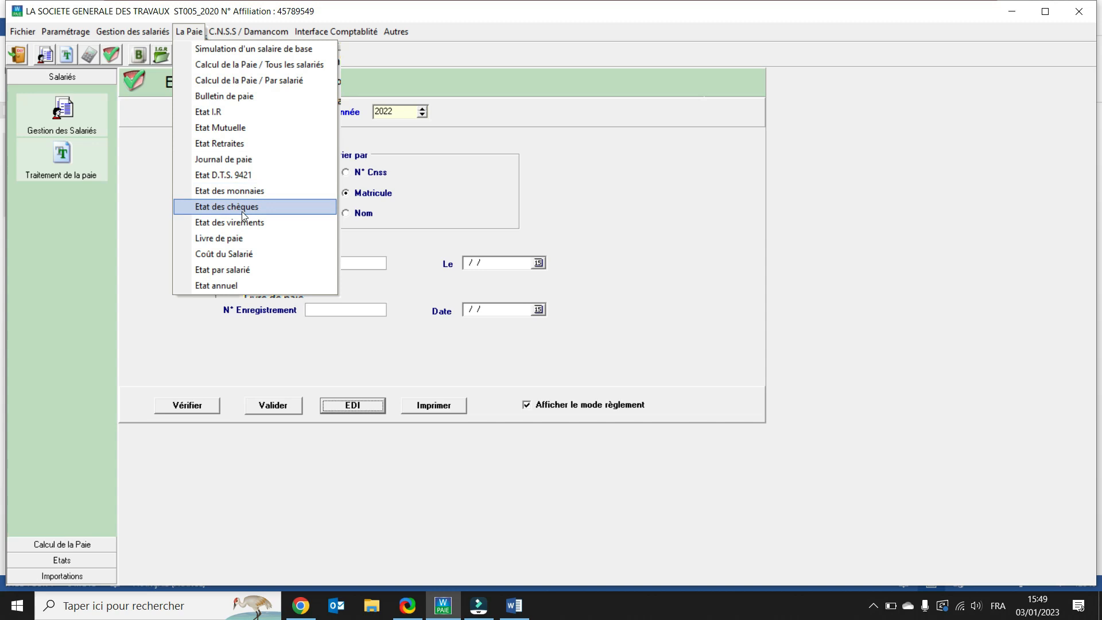
{"action": "left_click", "coordinate": [241, 239]}
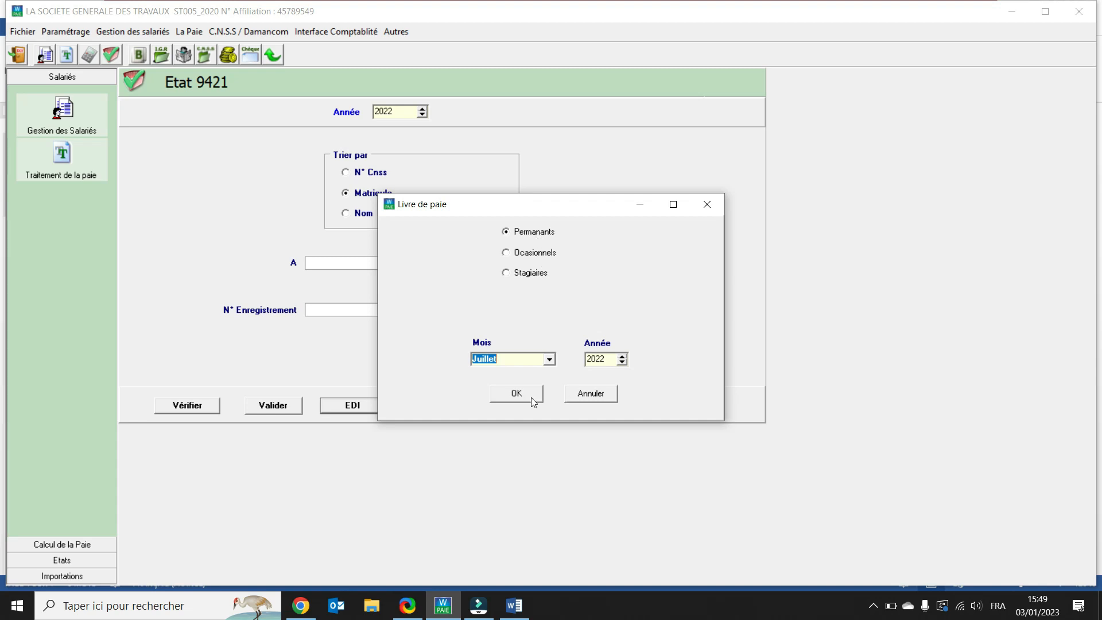
{"action": "left_click", "coordinate": [516, 397]}
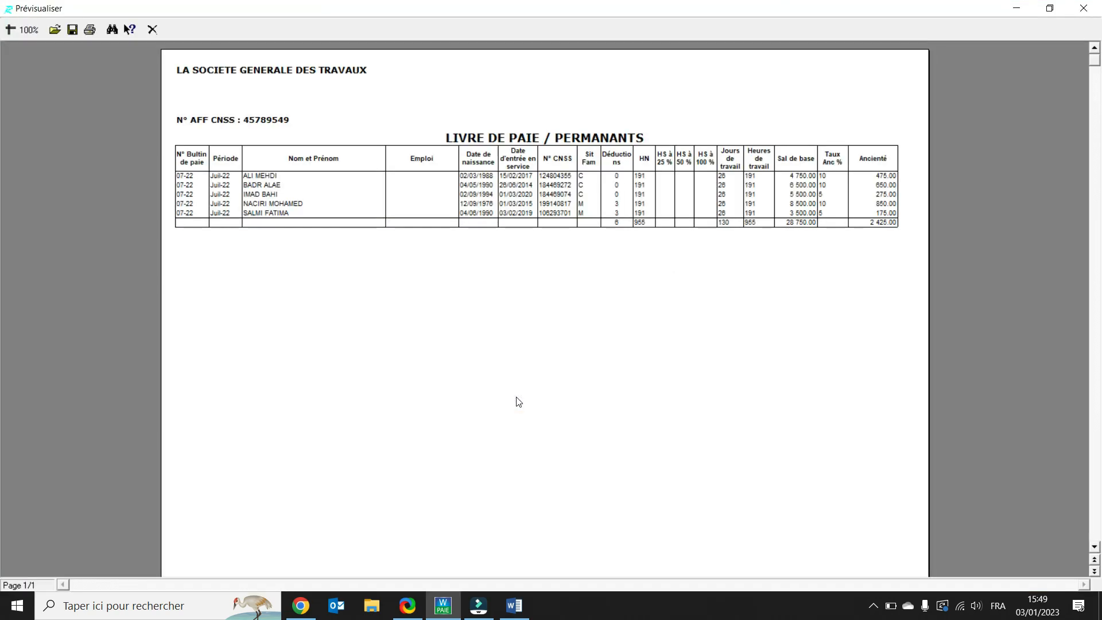
{"action": "left_click", "coordinate": [28, 30]}
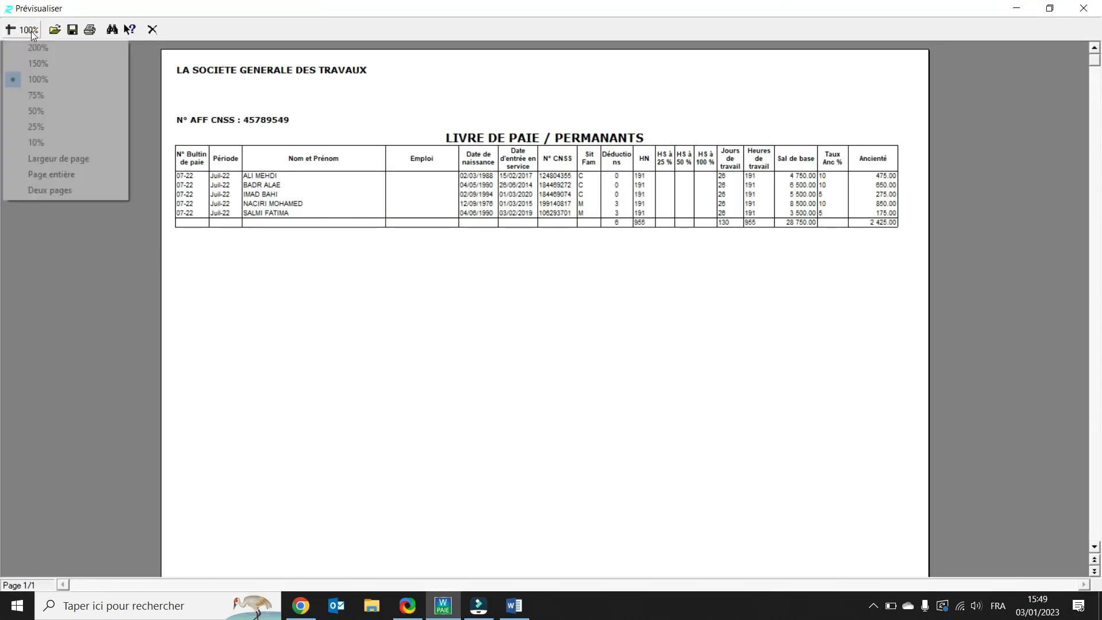
{"action": "left_click", "coordinate": [52, 66]}
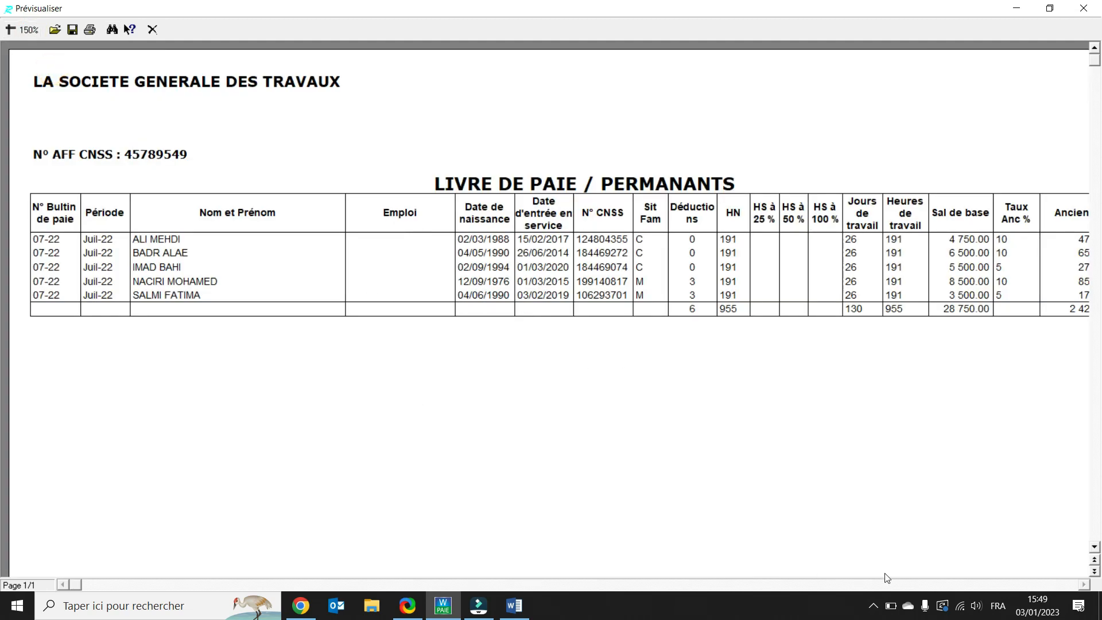
{"action": "left_click", "coordinate": [1083, 585]}
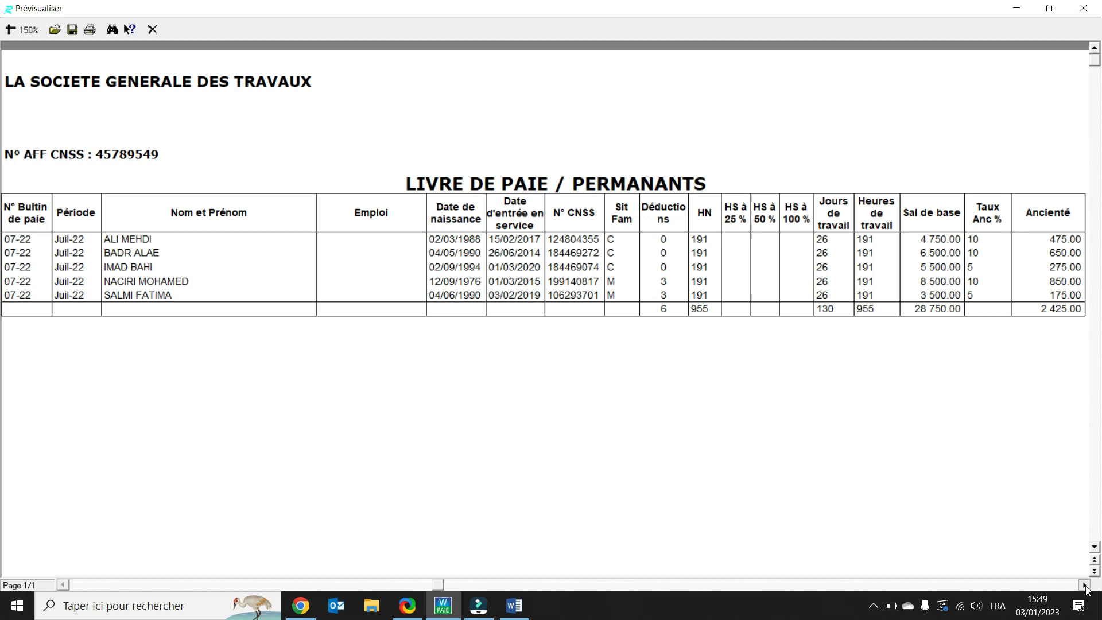
{"action": "left_click", "coordinate": [1083, 585]}
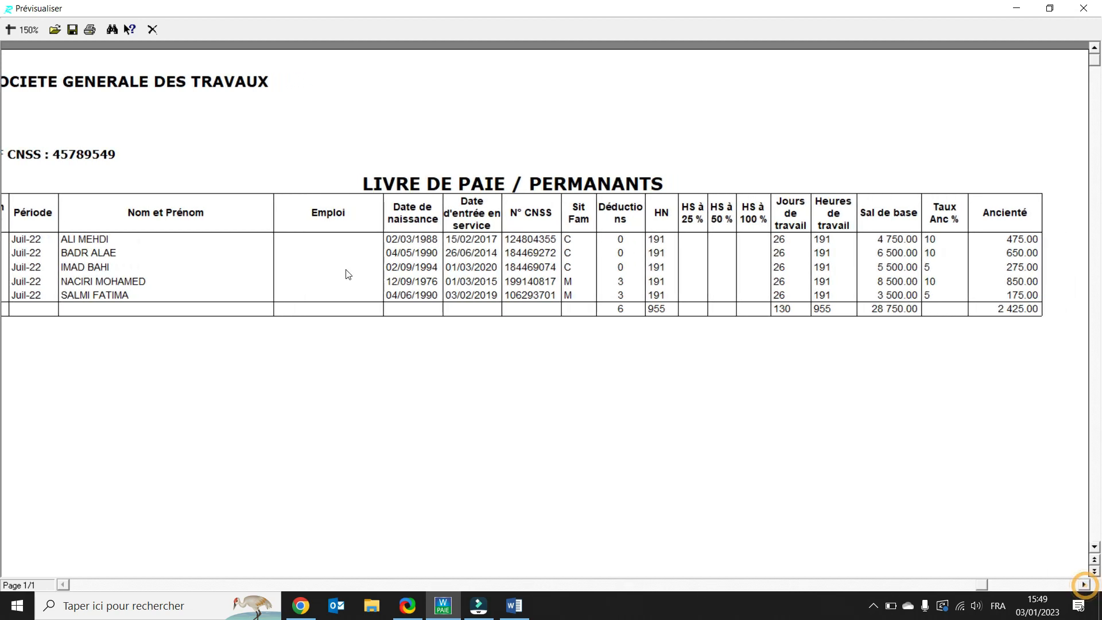
{"action": "left_click", "coordinate": [153, 35]}
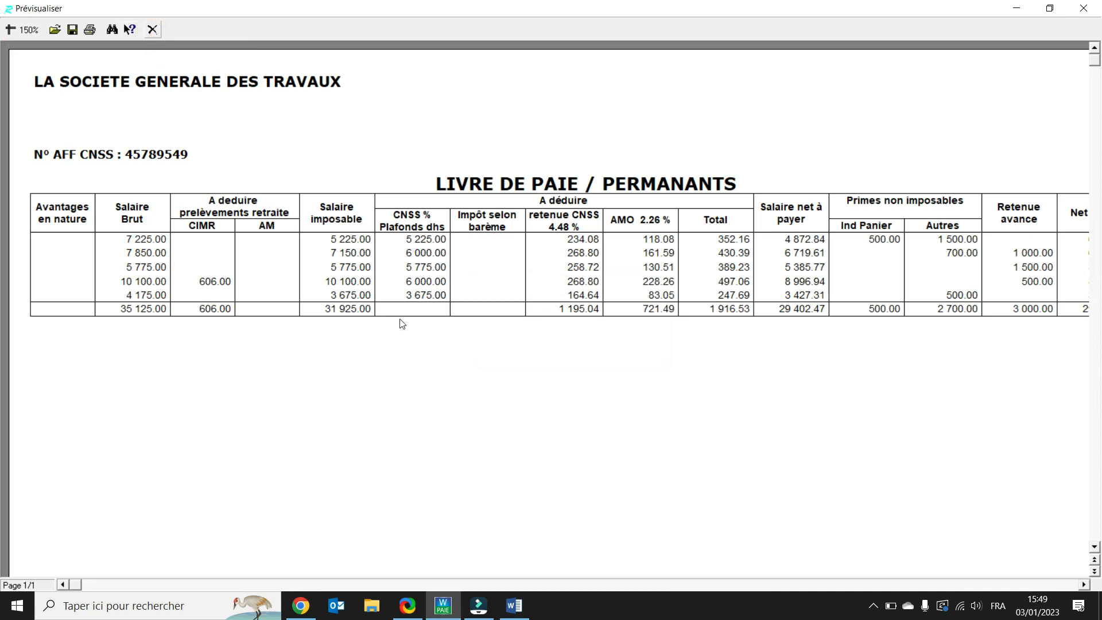
{"action": "left_click", "coordinate": [1084, 585]}
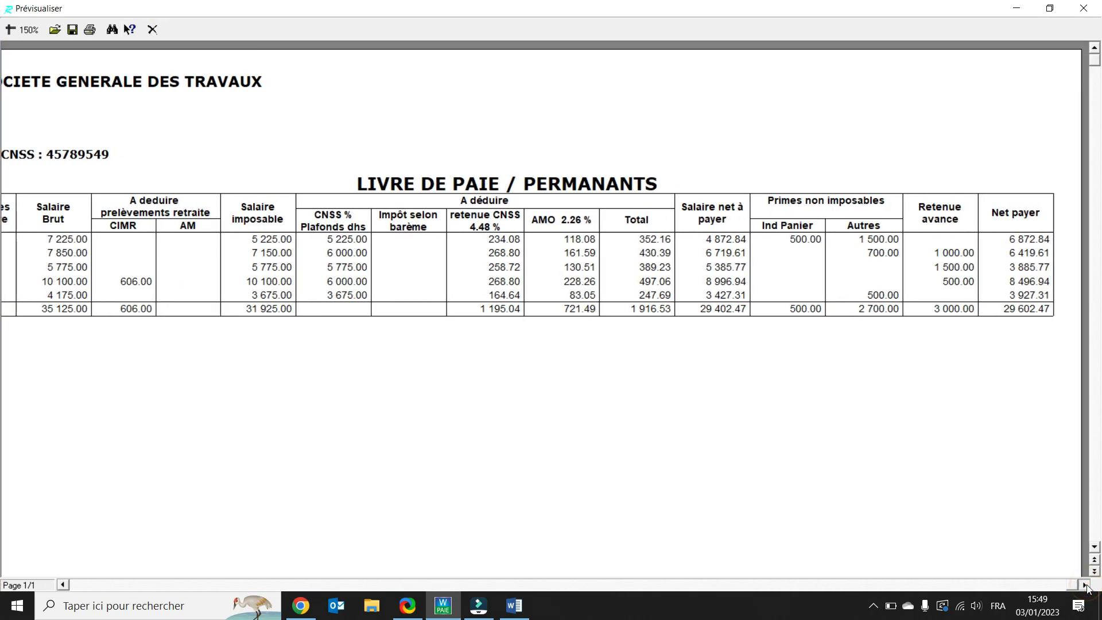
{"action": "left_click", "coordinate": [151, 28]}
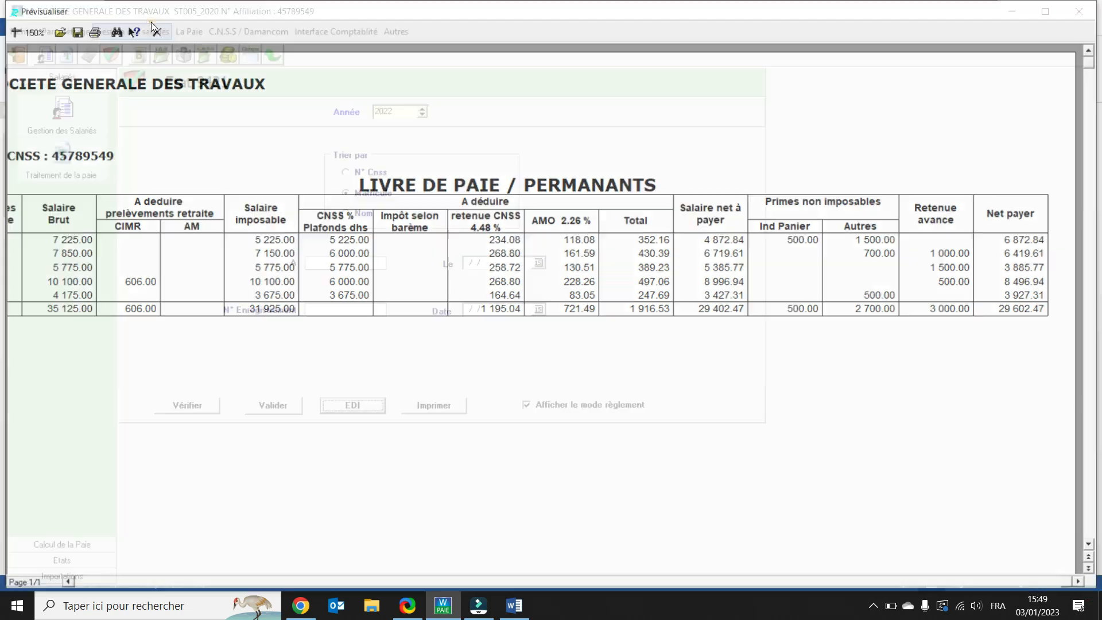
Step: Display the Coût du salarié for Juillet 2022 as individual sheets, scroll through them, and close the preview
{"action": "left_click", "coordinate": [186, 32]}
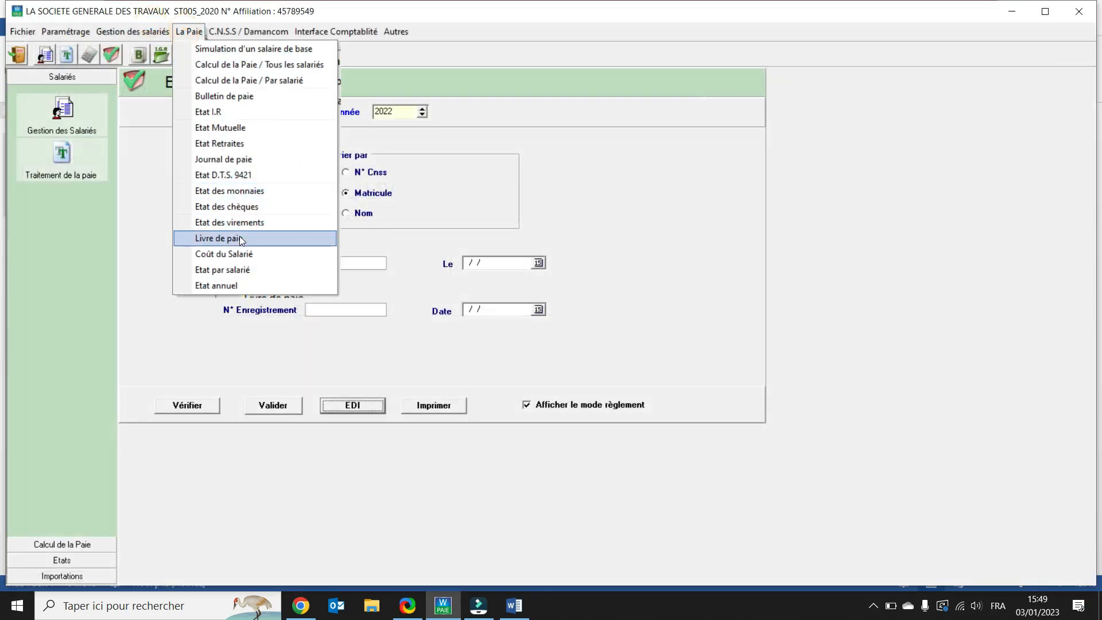
{"action": "left_click", "coordinate": [239, 254]}
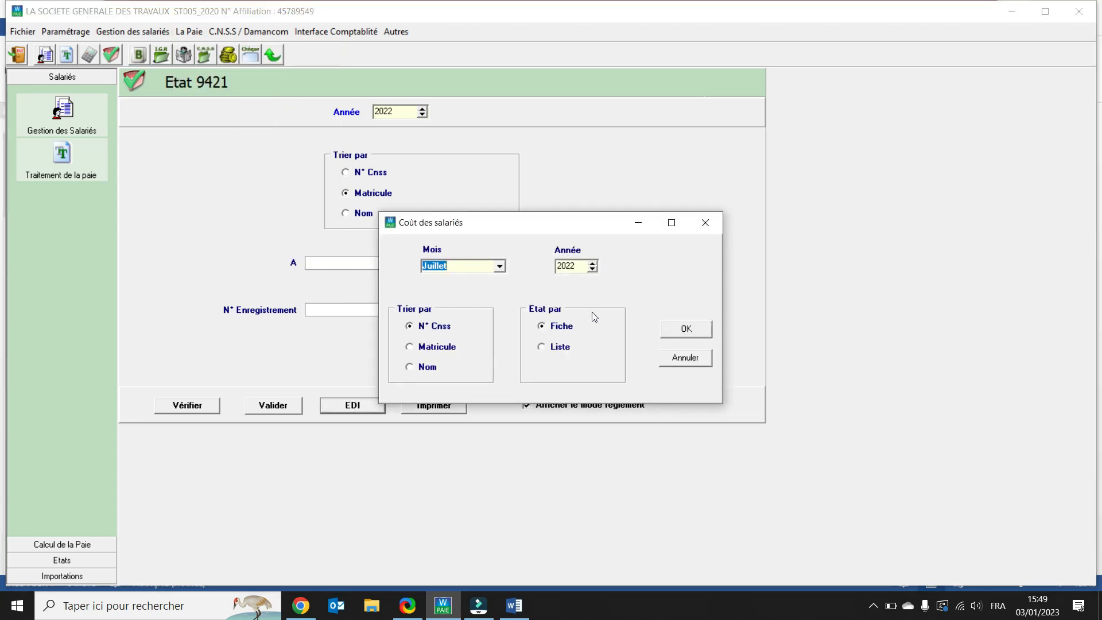
{"action": "left_click", "coordinate": [687, 330]}
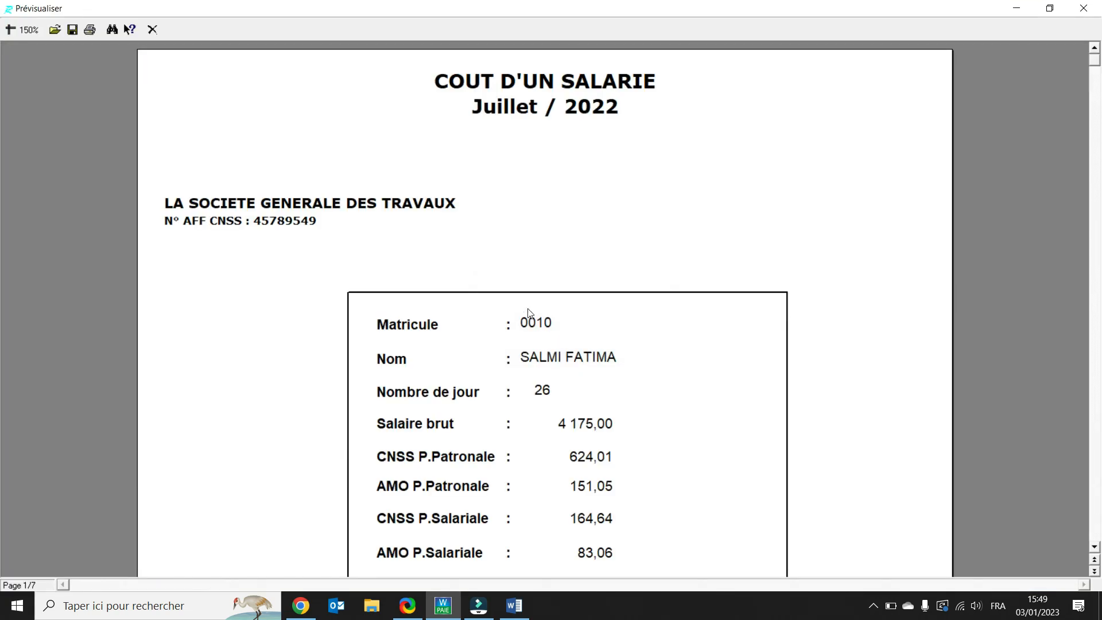
{"action": "scroll", "coordinate": [529, 312], "scroll_direction": "down", "scroll_amount": 8}
{"action": "scroll", "coordinate": [529, 311], "scroll_direction": "down", "scroll_amount": 13}
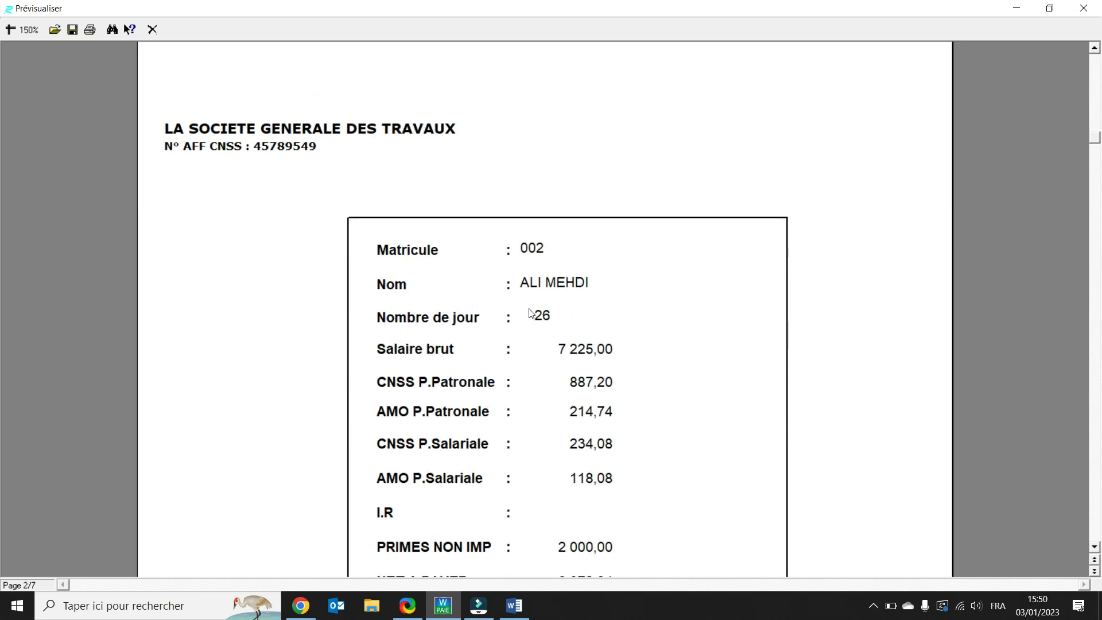
{"action": "scroll", "coordinate": [529, 312], "scroll_direction": "down", "scroll_amount": 1}
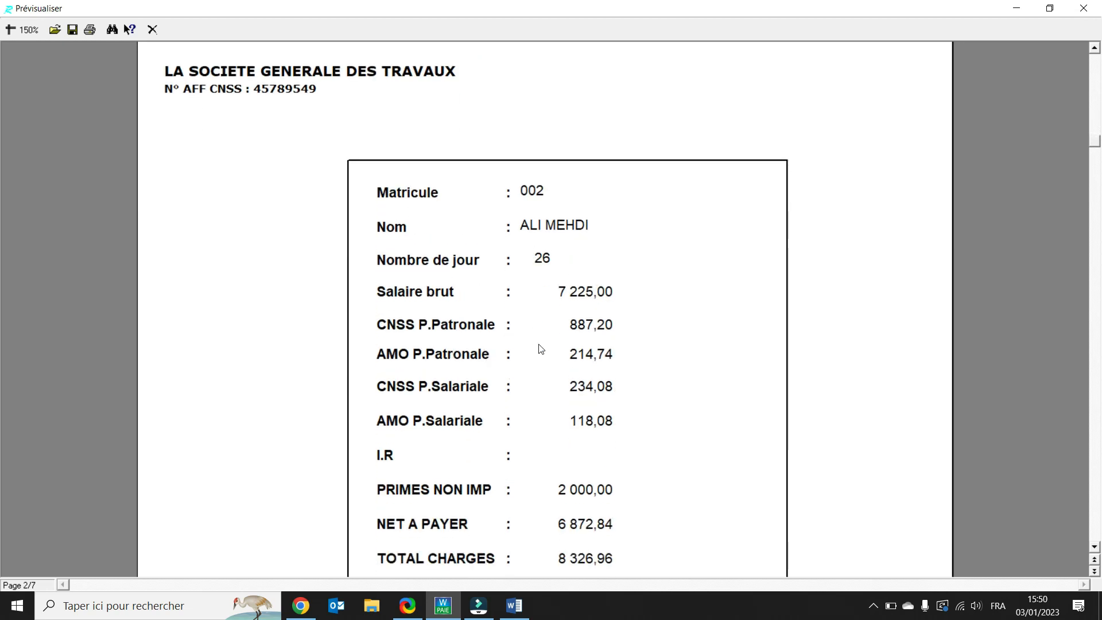
{"action": "scroll", "coordinate": [539, 348], "scroll_direction": "down", "scroll_amount": 1}
{"action": "scroll", "coordinate": [539, 348], "scroll_direction": "down", "scroll_amount": 1}
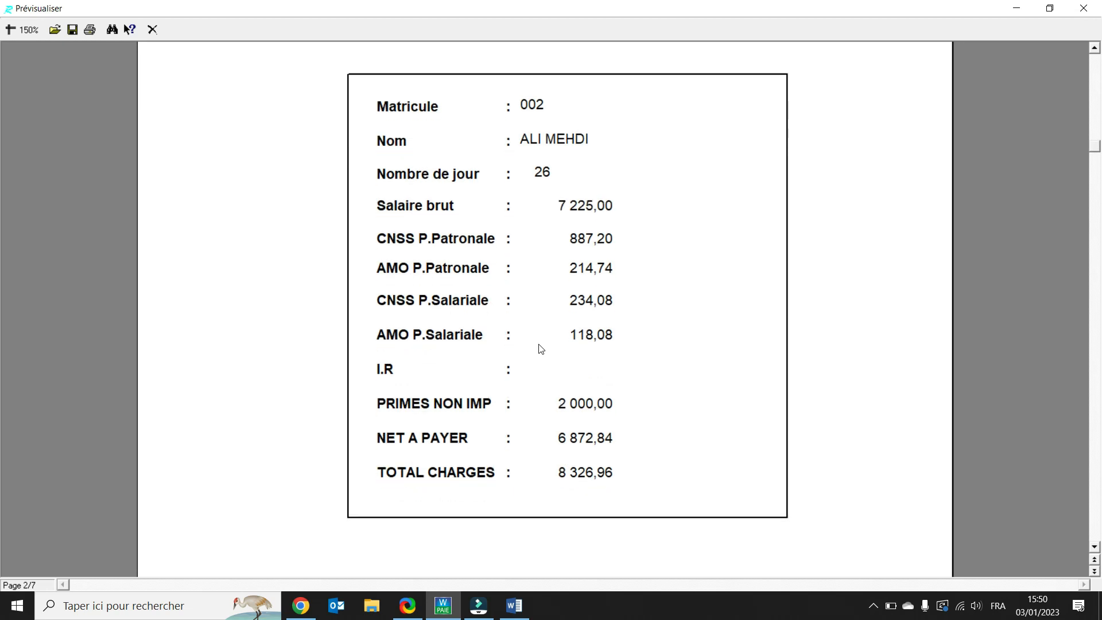
{"action": "scroll", "coordinate": [583, 385], "scroll_direction": "down", "scroll_amount": 1}
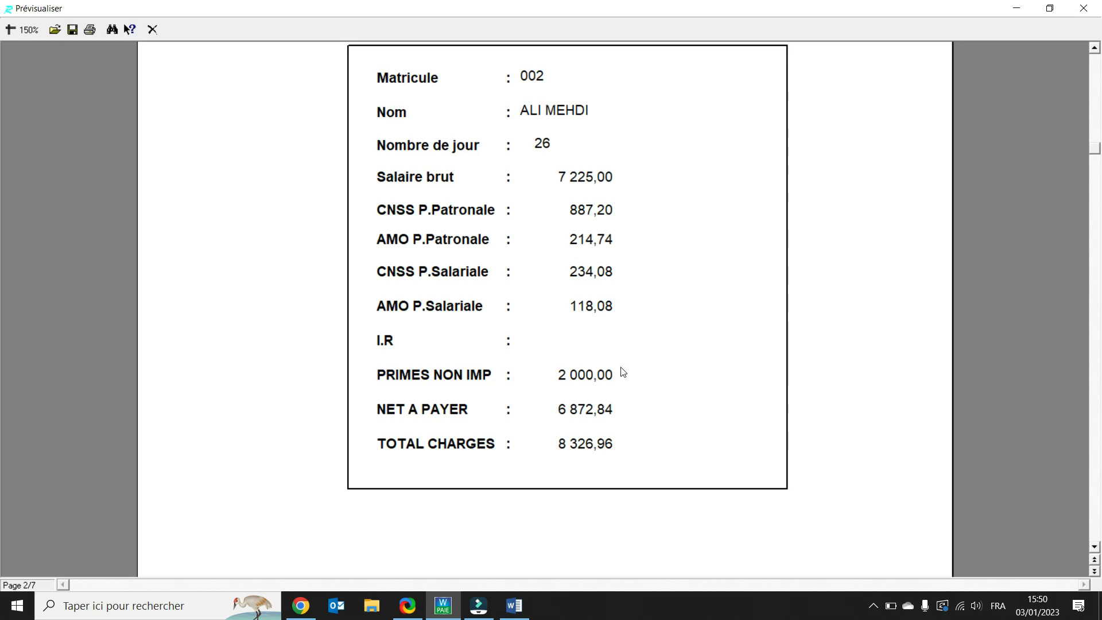
{"action": "left_click", "coordinate": [152, 29]}
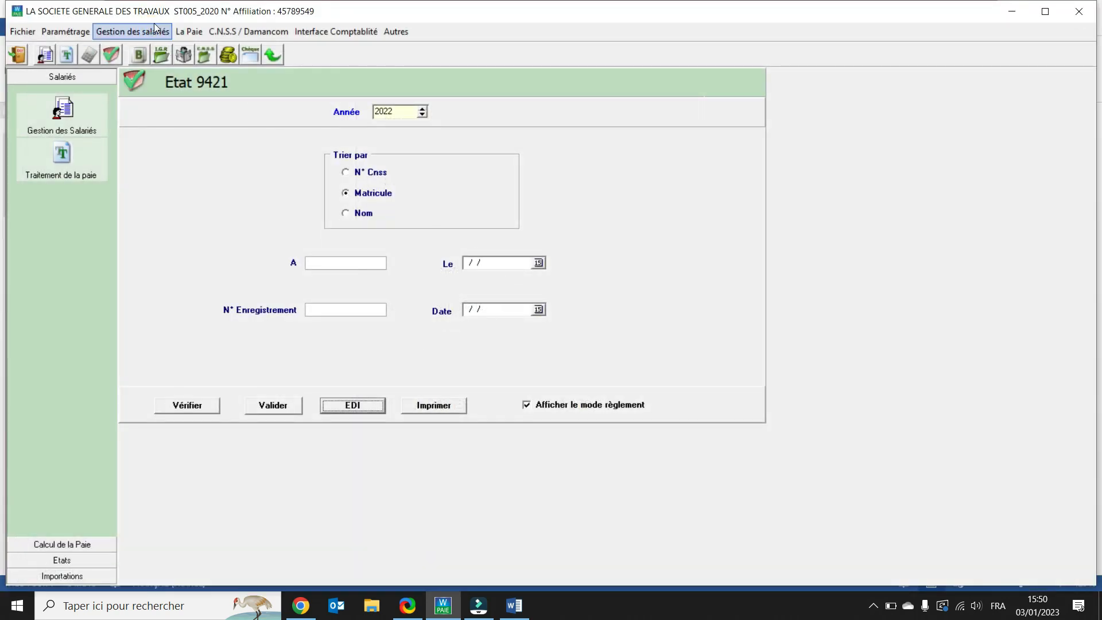
Step: Display the Coût des salariés for Juillet 2022 as a list, scroll across it, and close the preview
{"action": "left_click", "coordinate": [182, 30]}
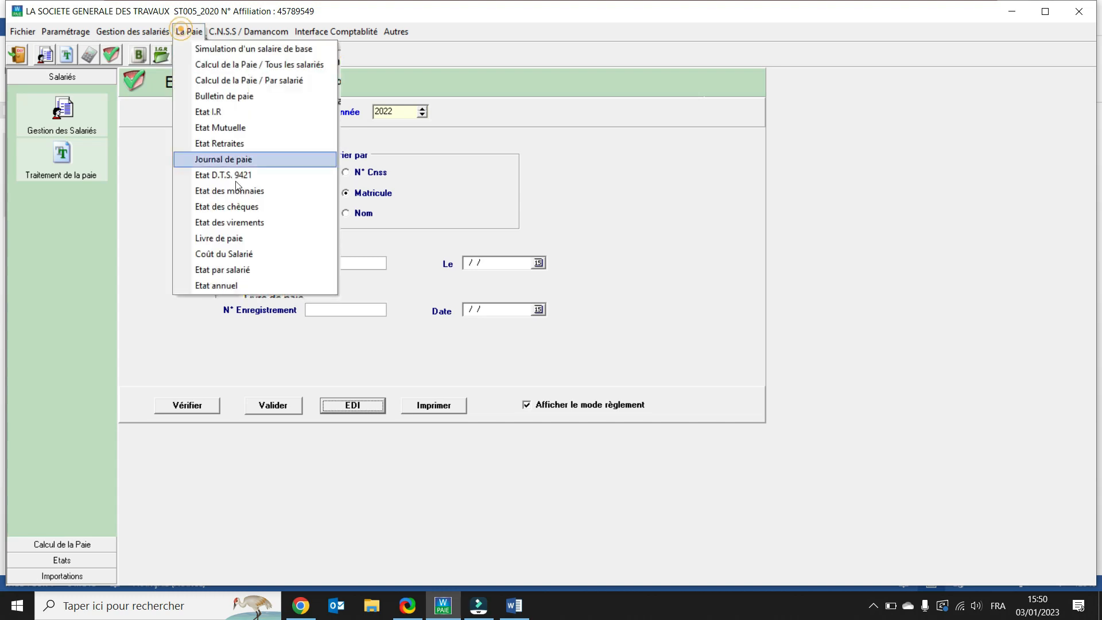
{"action": "left_click", "coordinate": [253, 250]}
{"action": "left_click", "coordinate": [552, 348]}
{"action": "left_click", "coordinate": [663, 331]}
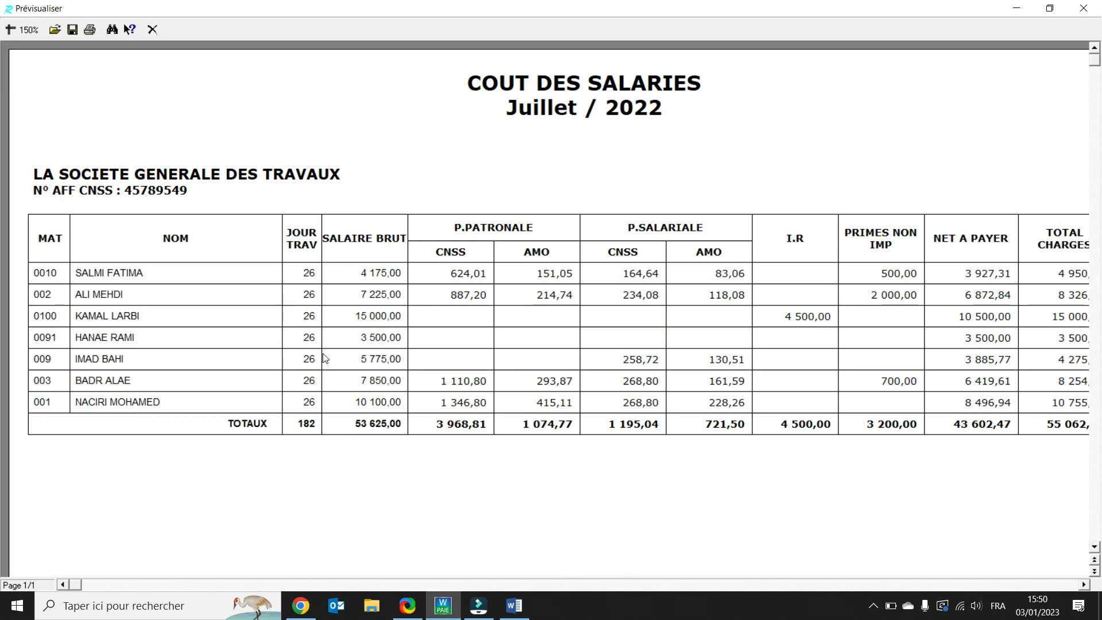
{"action": "left_click", "coordinate": [1082, 585]}
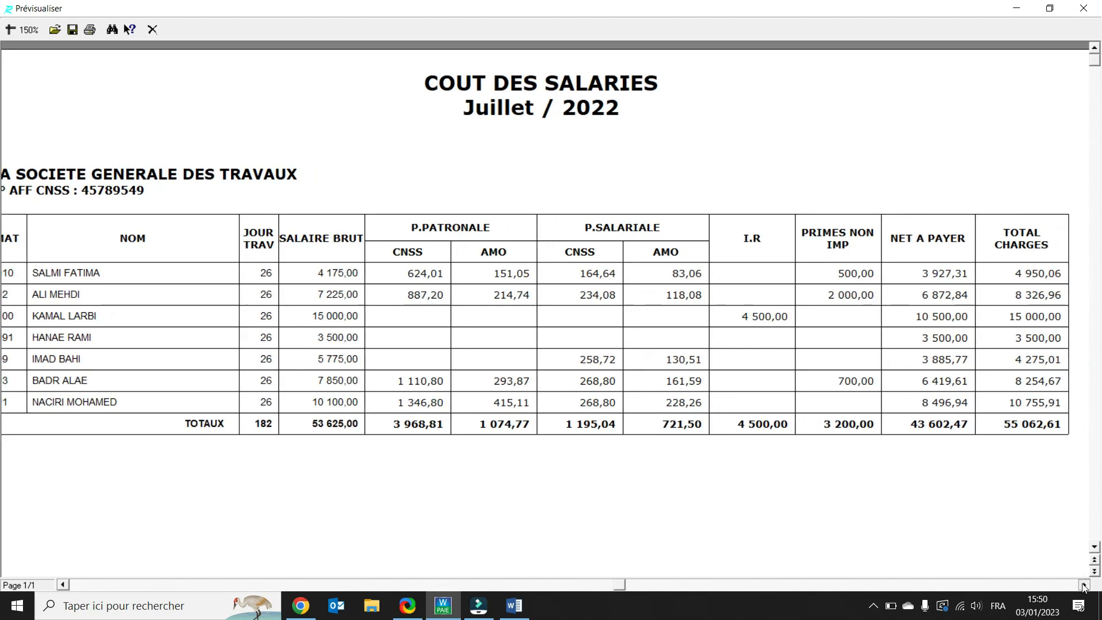
{"action": "left_click", "coordinate": [1084, 585]}
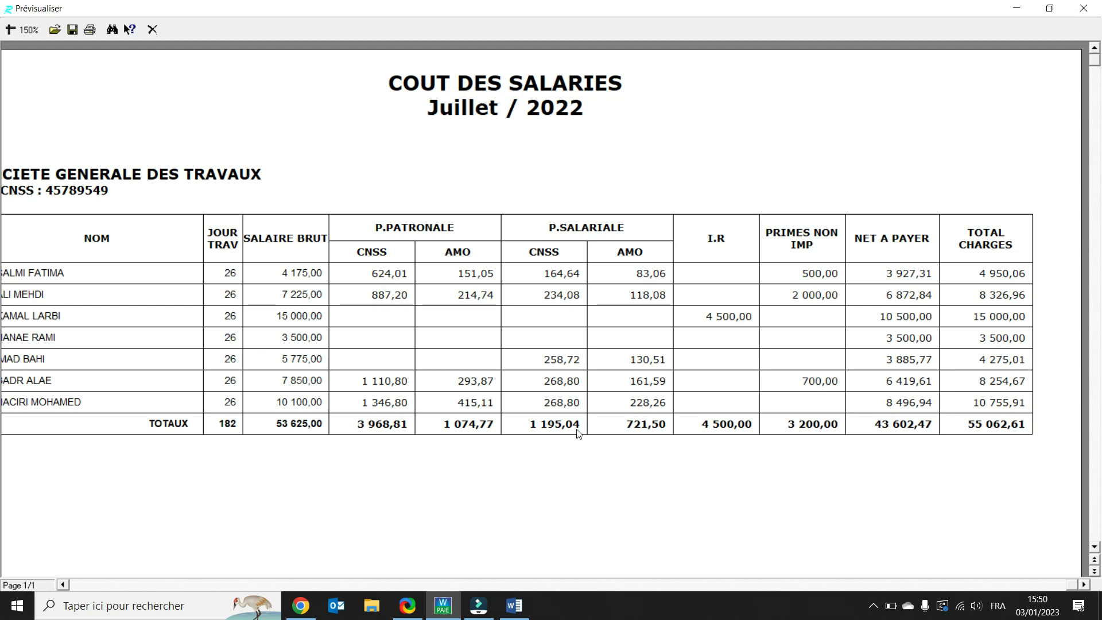
{"action": "left_click", "coordinate": [151, 32]}
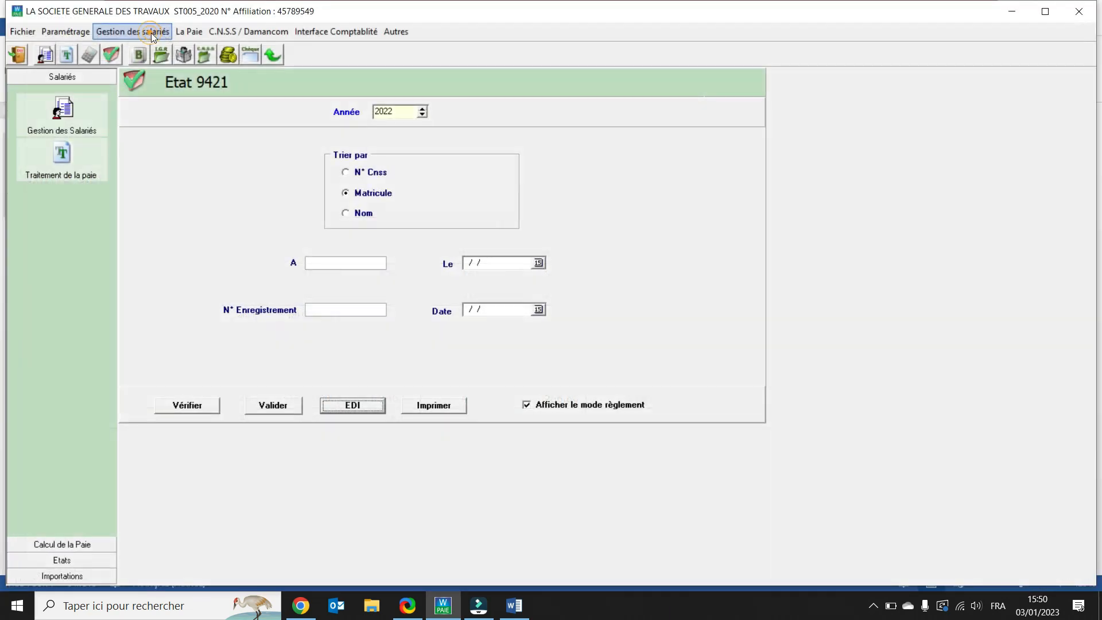
Step: Display the annual 2022 Etat par salarié for the employee with matricule 001, scroll through it, and close the preview
{"action": "left_click", "coordinate": [191, 31]}
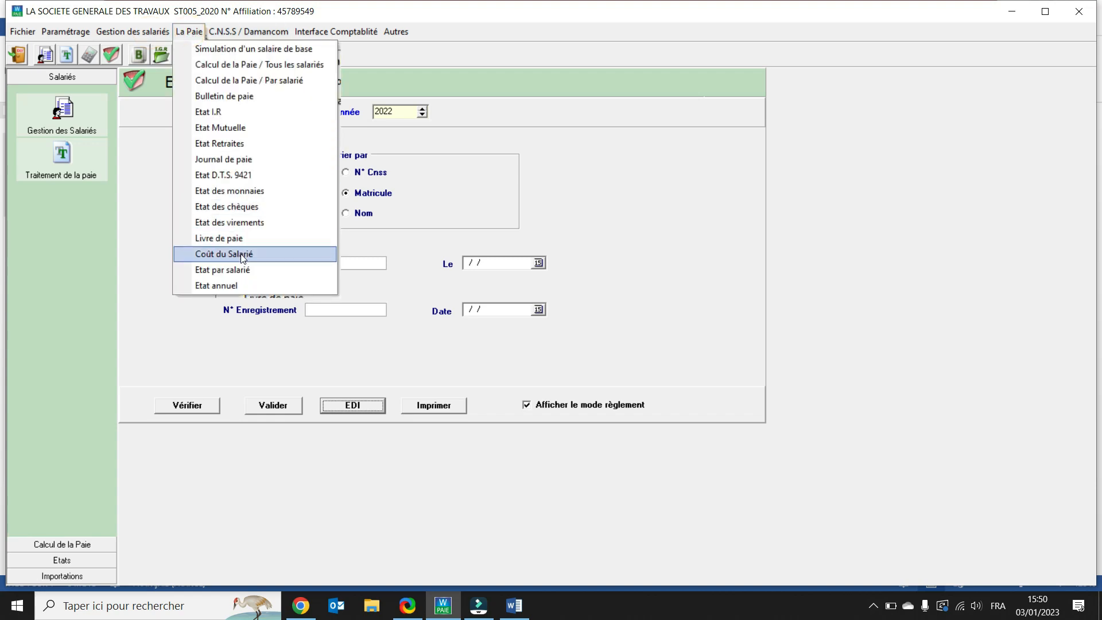
{"action": "left_click", "coordinate": [240, 270]}
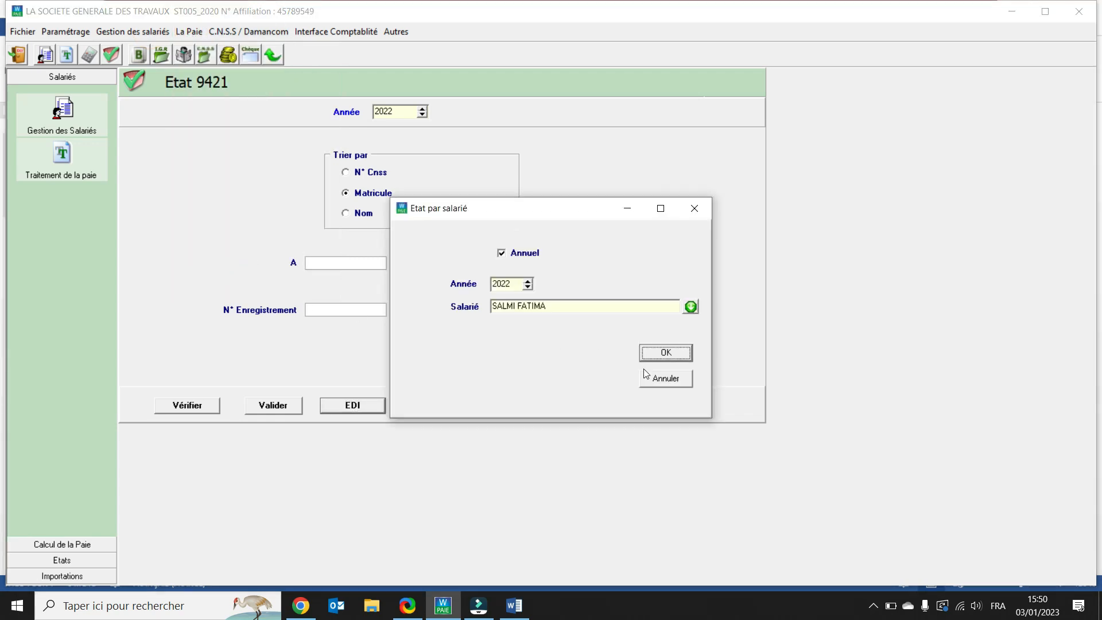
{"action": "left_click", "coordinate": [690, 307]}
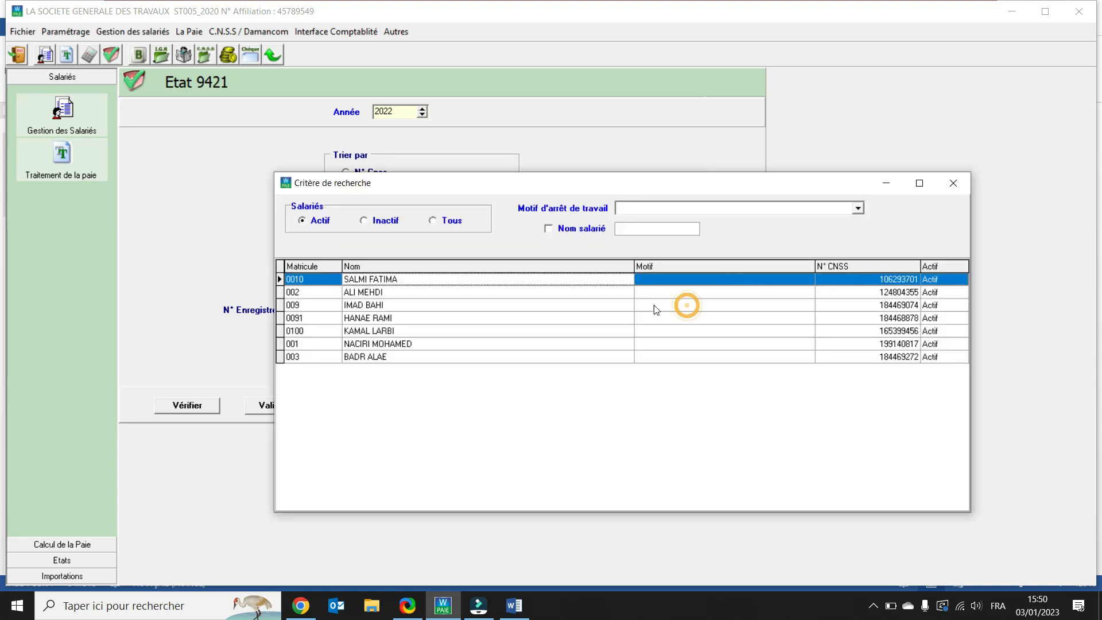
{"action": "double_click", "coordinate": [390, 343]}
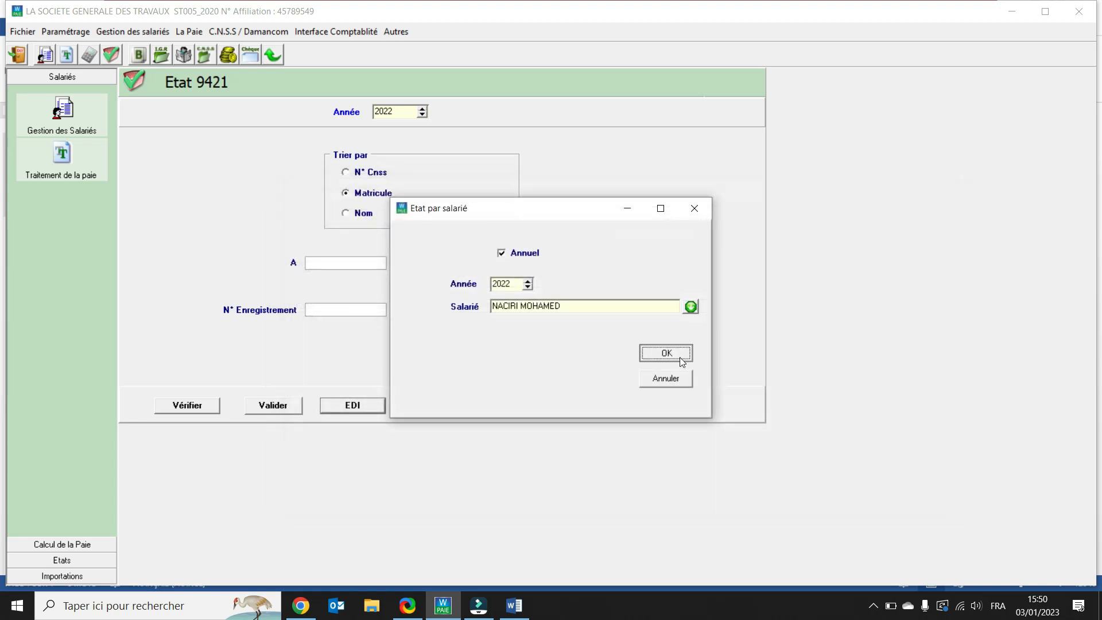
{"action": "left_click", "coordinate": [666, 353]}
{"action": "scroll", "coordinate": [544, 373], "scroll_direction": "down", "scroll_amount": 1}
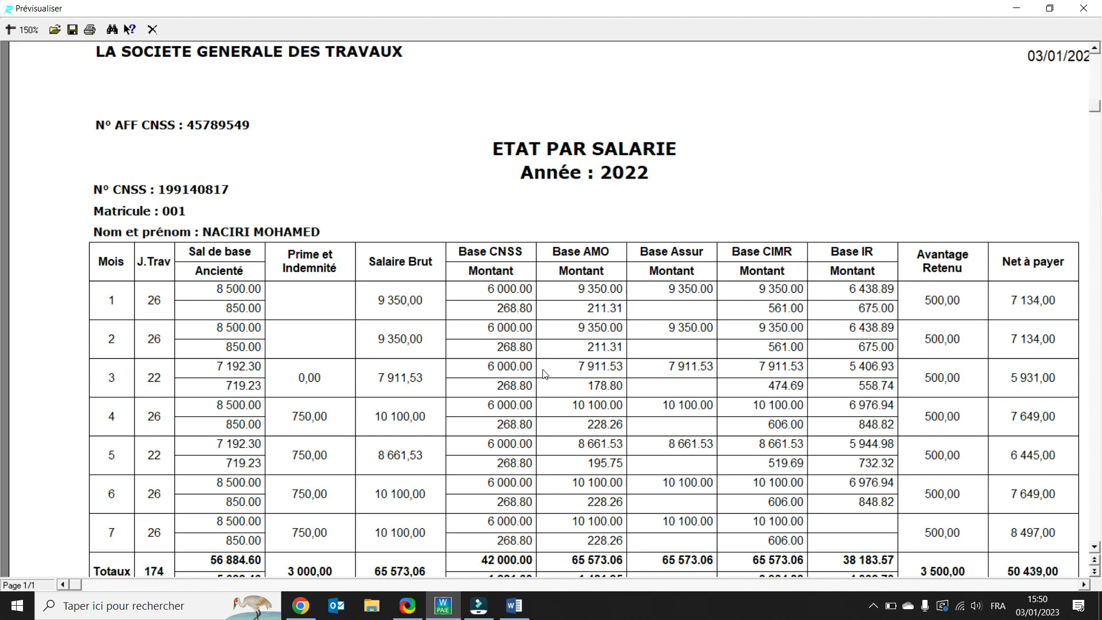
{"action": "scroll", "coordinate": [544, 374], "scroll_direction": "down", "scroll_amount": 2}
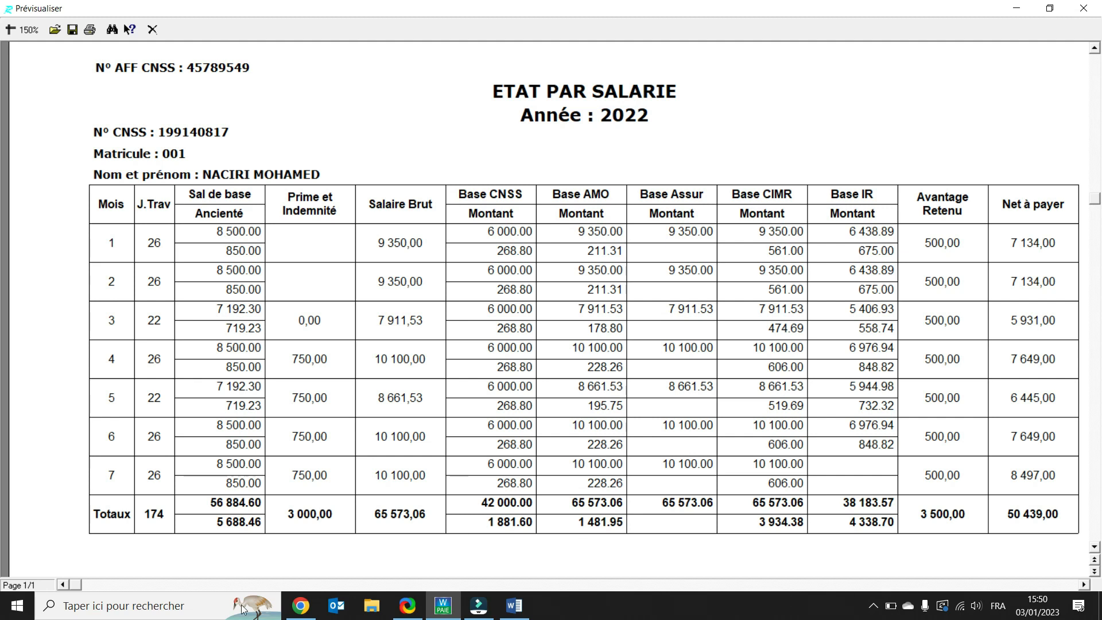
{"action": "left_click", "coordinate": [1084, 585]}
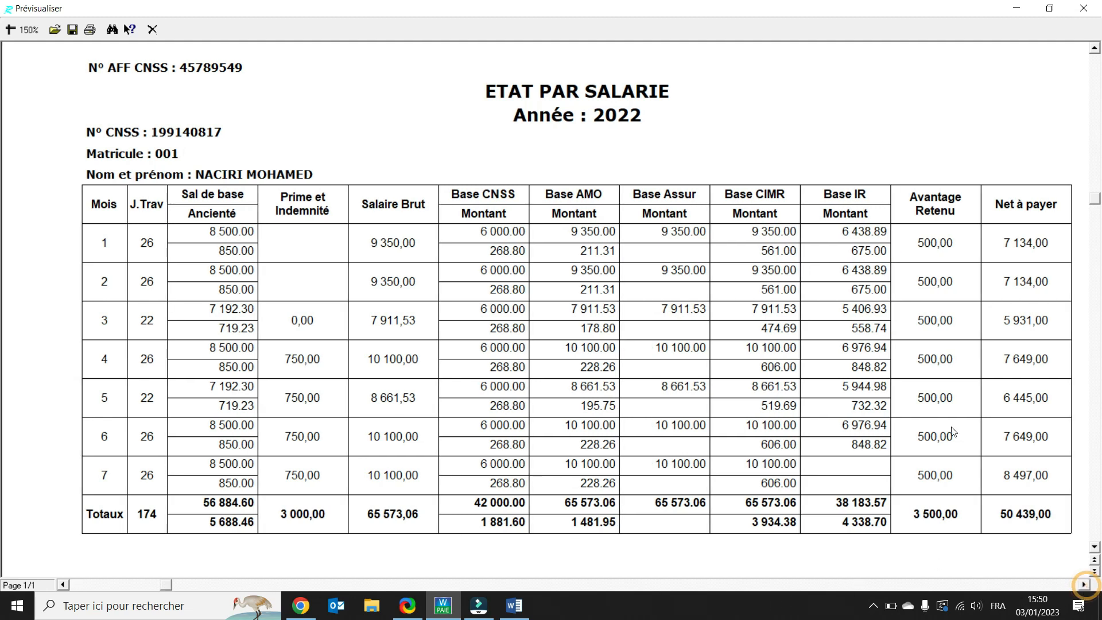
{"action": "left_click", "coordinate": [152, 29]}
Step: Display the Etat annuel for 2022 in the 1 Page format, scroll through it, and close the preview
{"action": "left_click", "coordinate": [193, 32]}
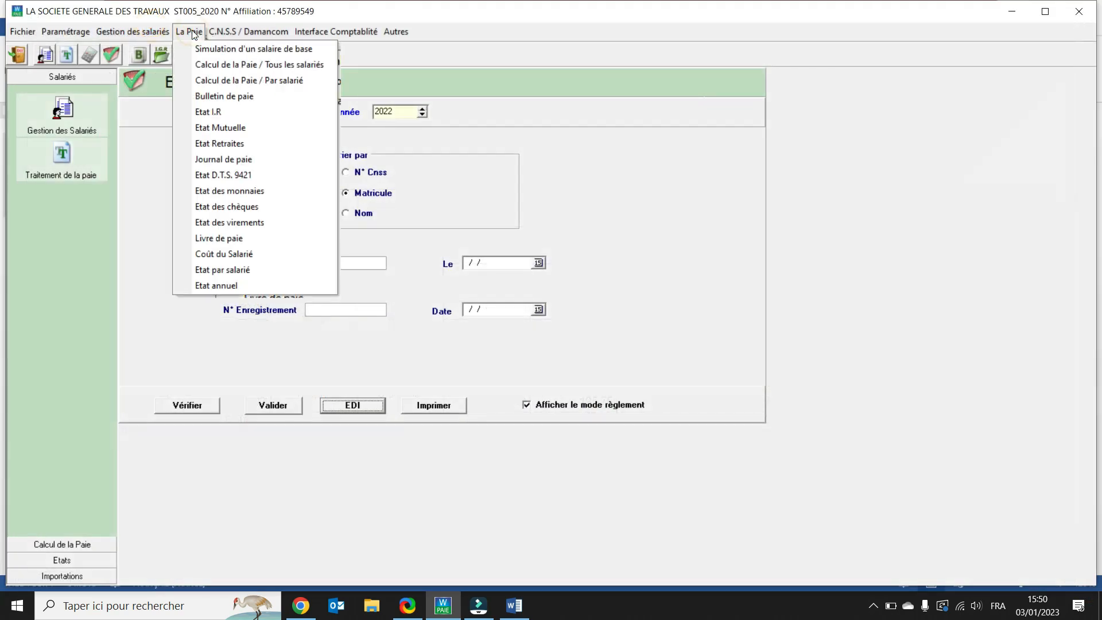
{"action": "left_click", "coordinate": [232, 286]}
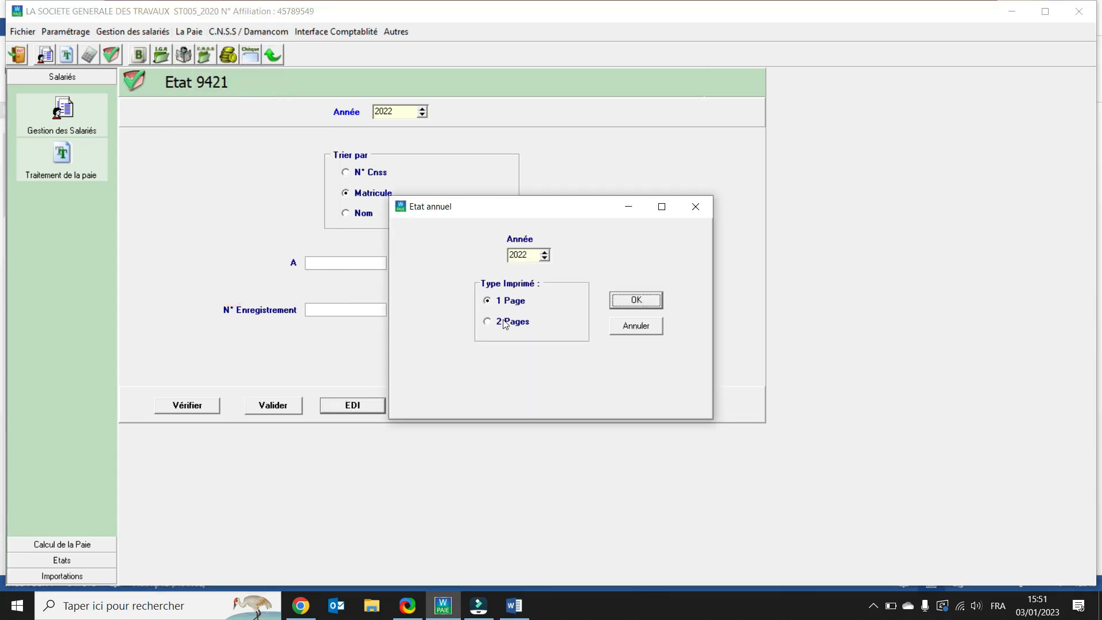
{"action": "left_click", "coordinate": [635, 305]}
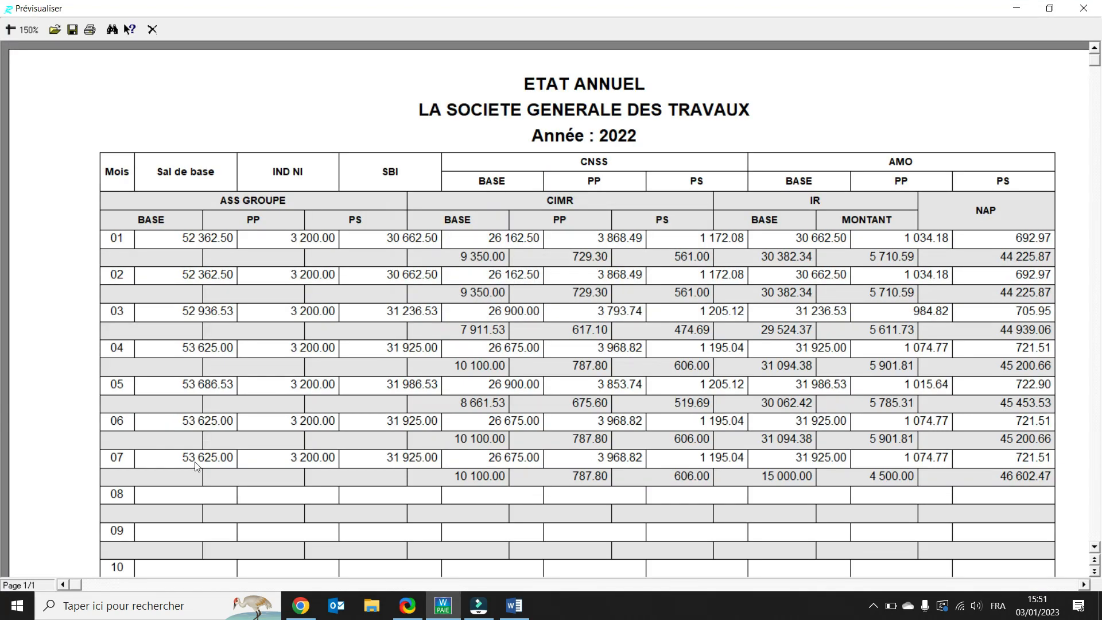
{"action": "scroll", "coordinate": [280, 355], "scroll_direction": "down", "scroll_amount": 1}
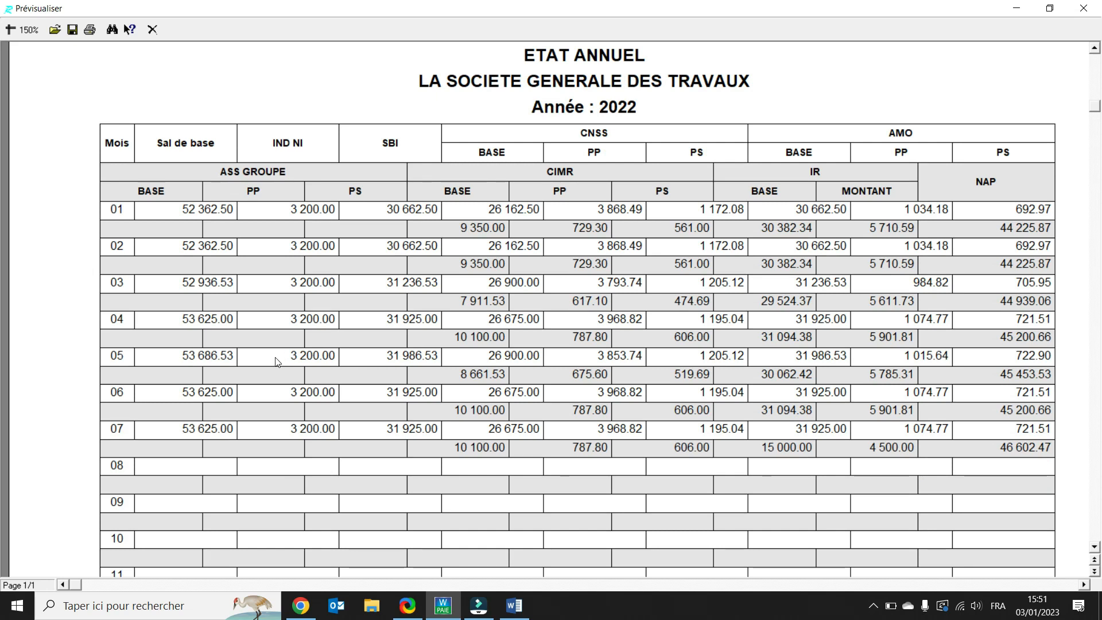
{"action": "scroll", "coordinate": [270, 330], "scroll_direction": "down", "scroll_amount": 1}
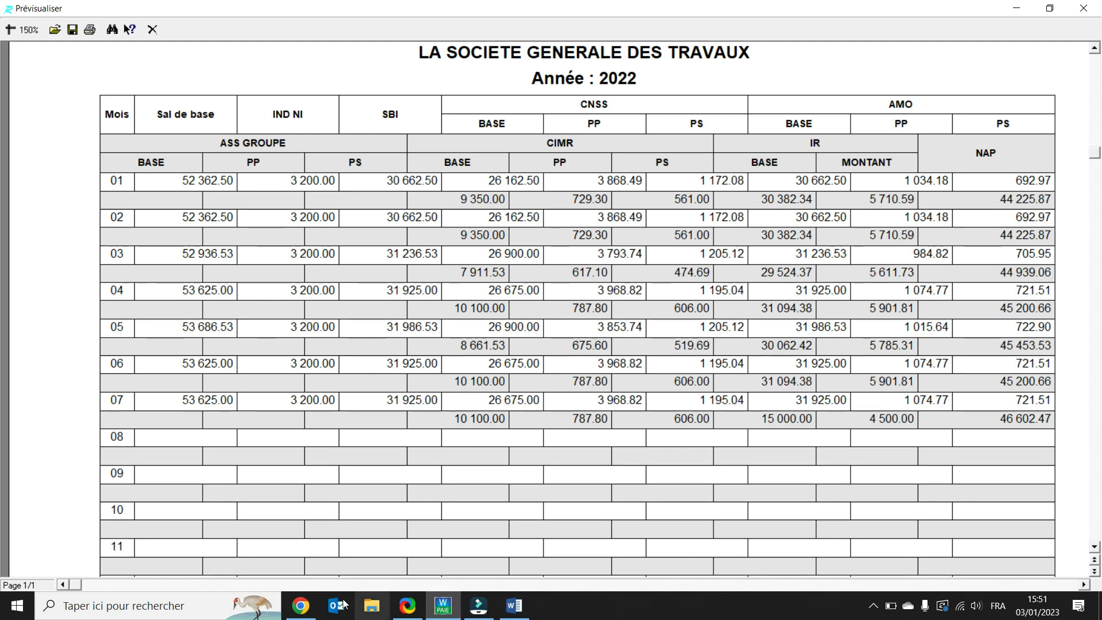
{"action": "left_click", "coordinate": [1085, 585]}
{"action": "left_click", "coordinate": [1085, 584]}
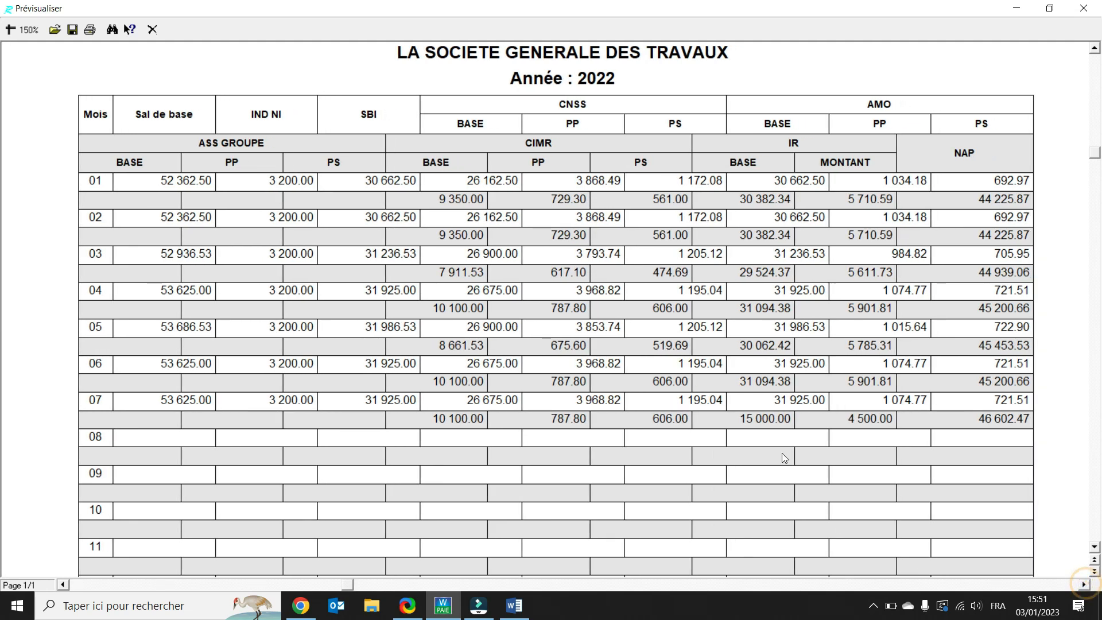
{"action": "scroll", "coordinate": [769, 443], "scroll_direction": "down", "scroll_amount": 5}
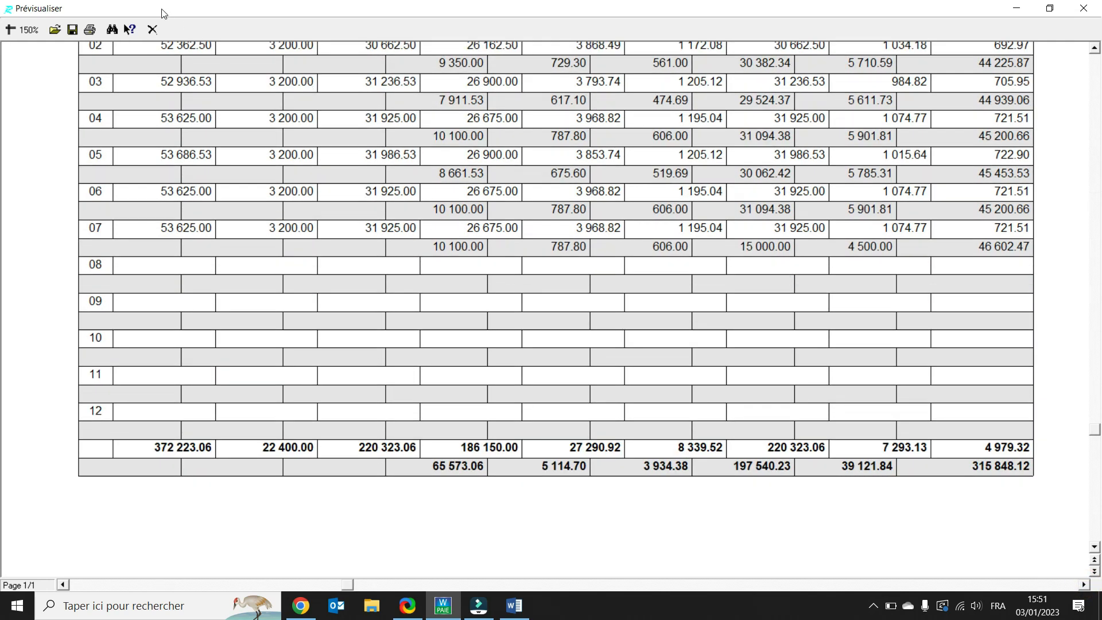
{"action": "left_click", "coordinate": [152, 30]}
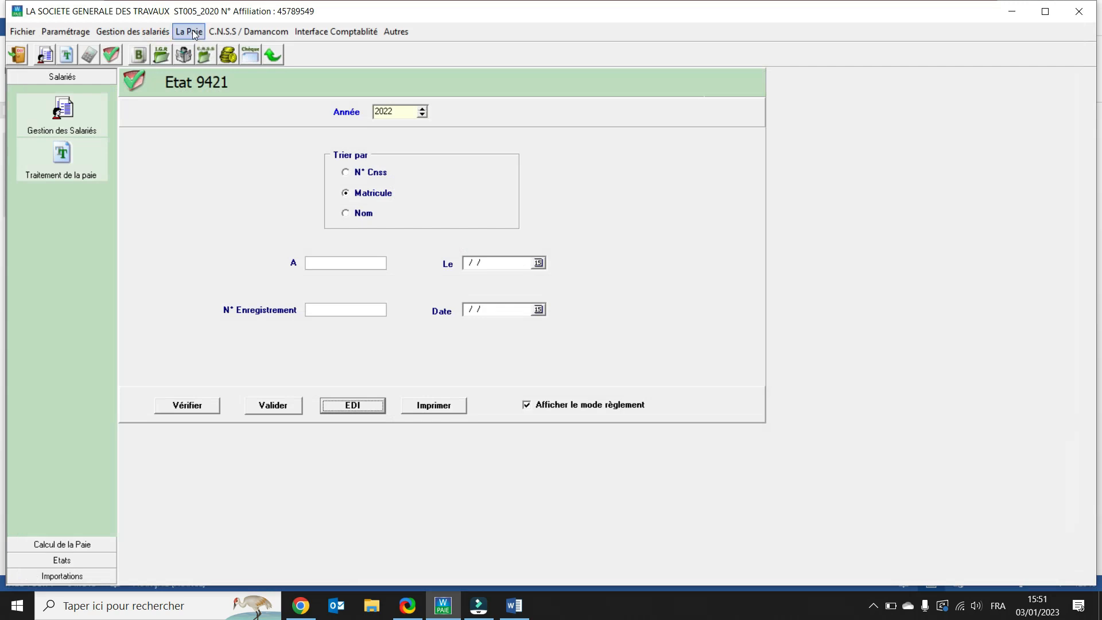
Step: Display the Etat annuel for 2022 in the 2 Pages format, view both pages, and close the preview
{"action": "left_click", "coordinate": [191, 30]}
{"action": "left_click", "coordinate": [246, 283]}
{"action": "left_click", "coordinate": [513, 322]}
{"action": "left_click", "coordinate": [638, 300]}
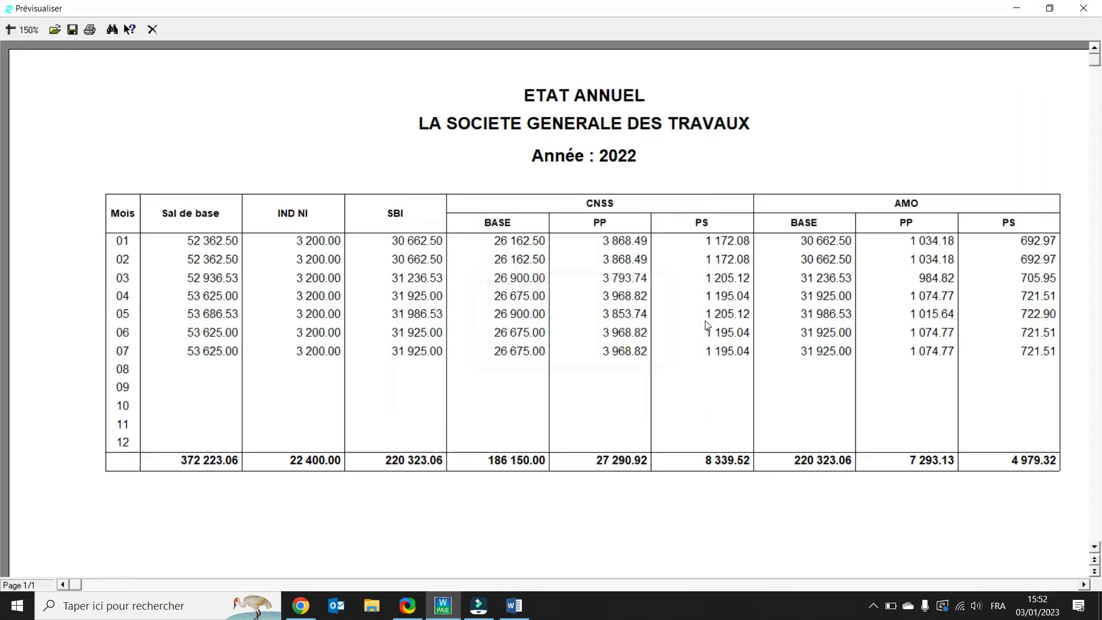
{"action": "left_click", "coordinate": [1085, 584]}
{"action": "left_click", "coordinate": [1084, 585]}
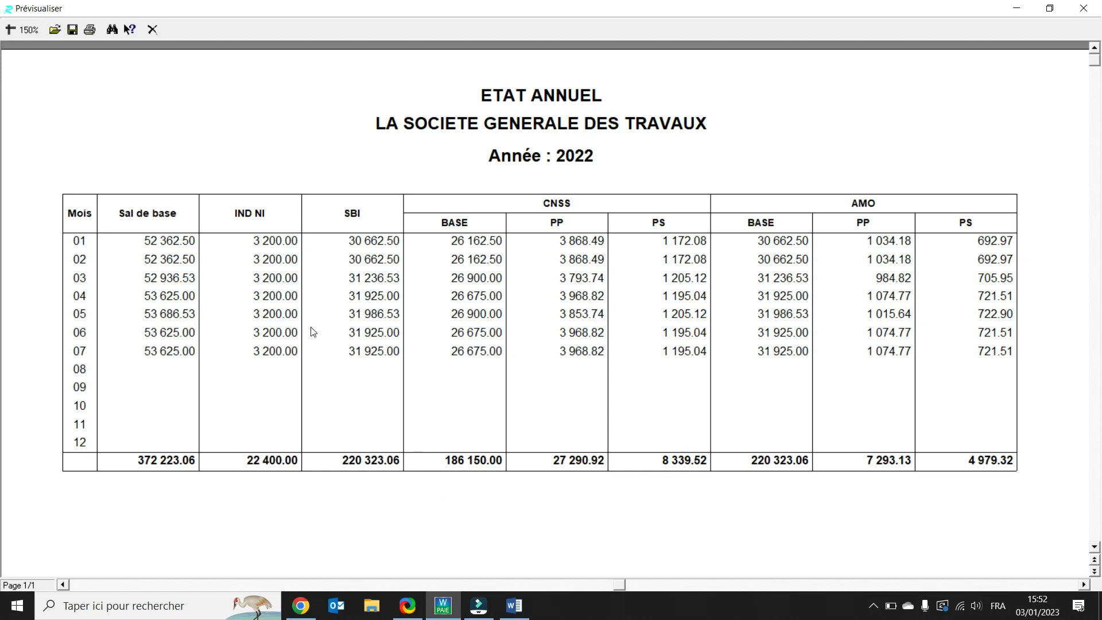
{"action": "scroll", "coordinate": [313, 332], "scroll_direction": "down", "scroll_amount": 1}
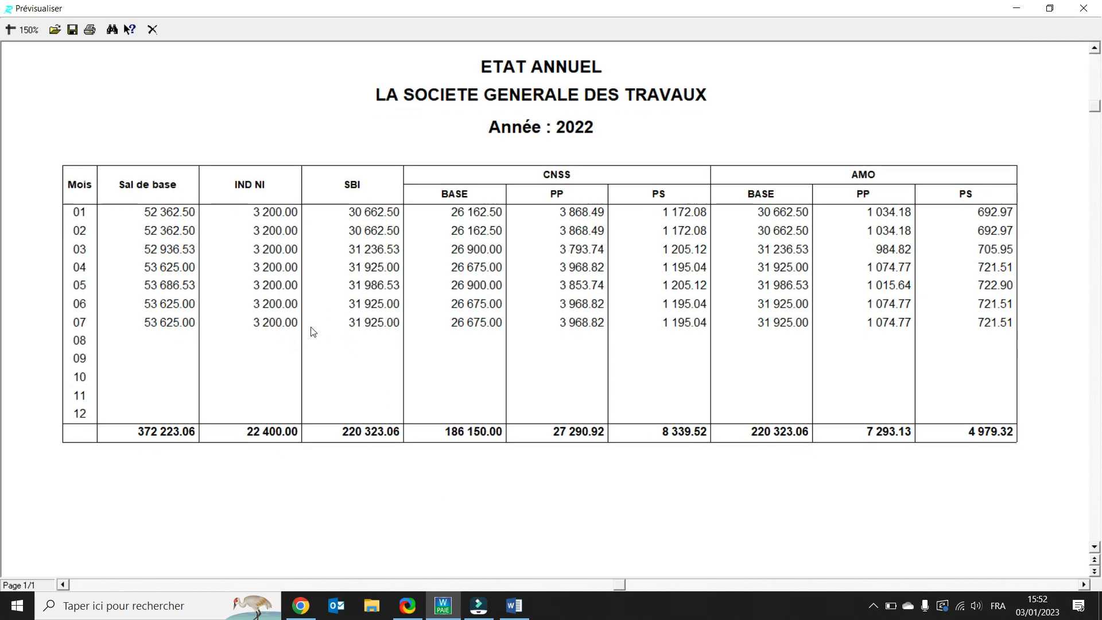
{"action": "left_click", "coordinate": [152, 30]}
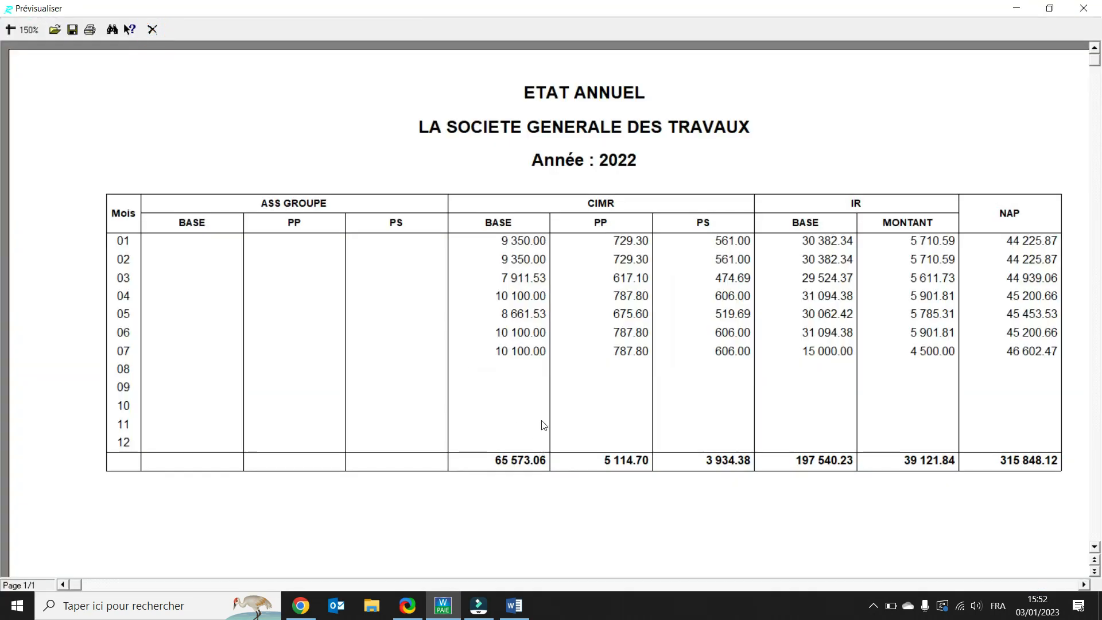
{"action": "scroll", "coordinate": [606, 468], "scroll_direction": "down", "scroll_amount": 1}
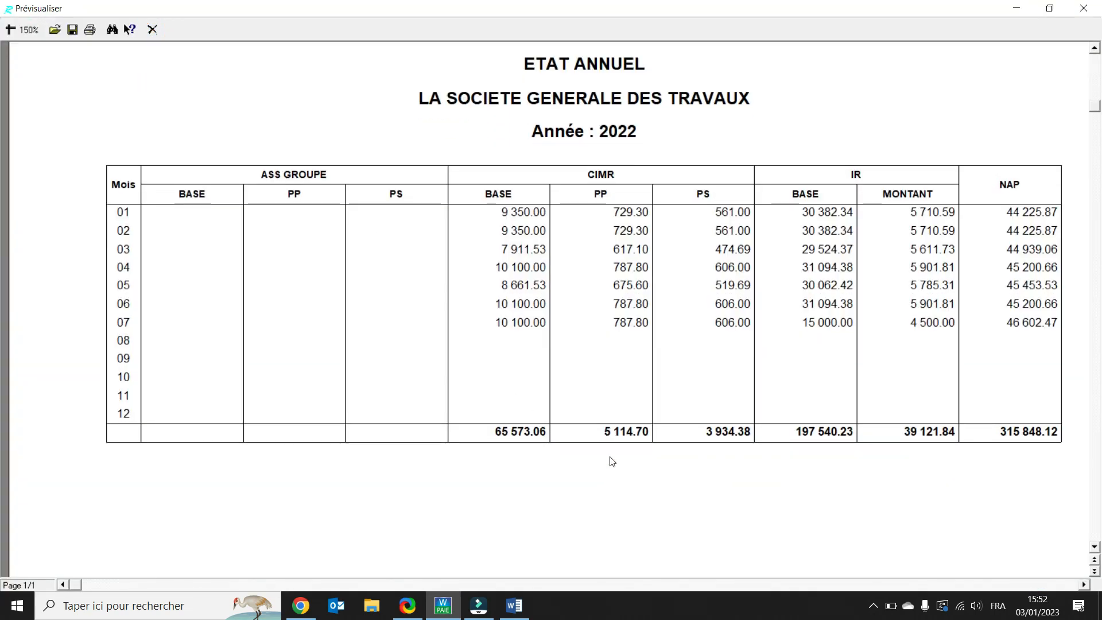
{"action": "left_click", "coordinate": [154, 32]}
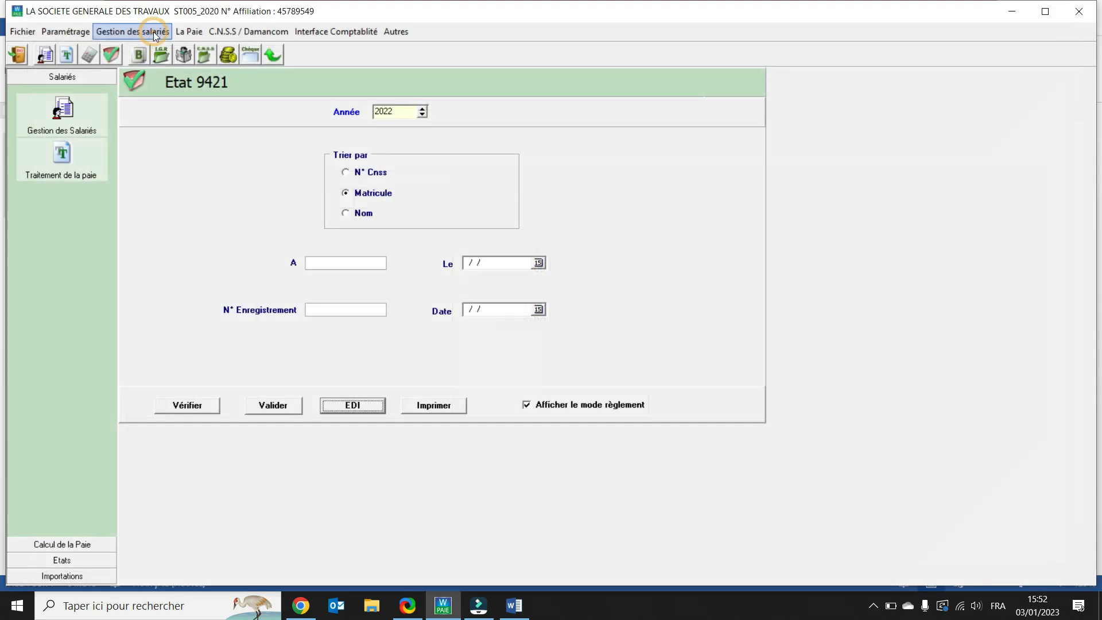
Step: Open the C.N.S.S / Damancom menu to reach the CNSS statements
{"action": "left_click", "coordinate": [190, 31]}
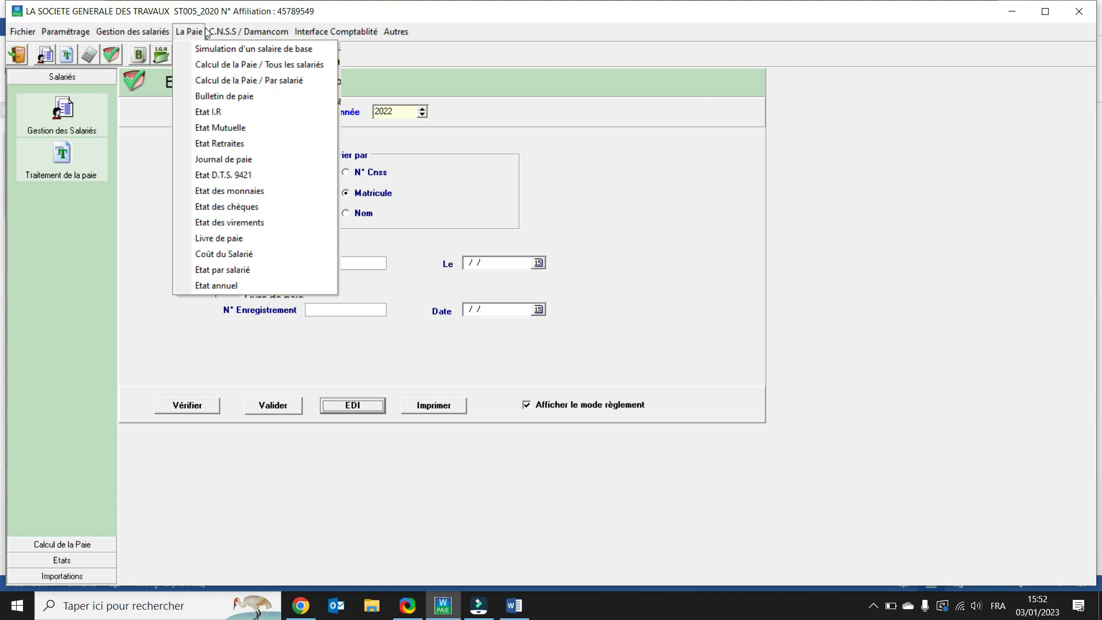
{"action": "mouse_move", "coordinate": [216, 33]}
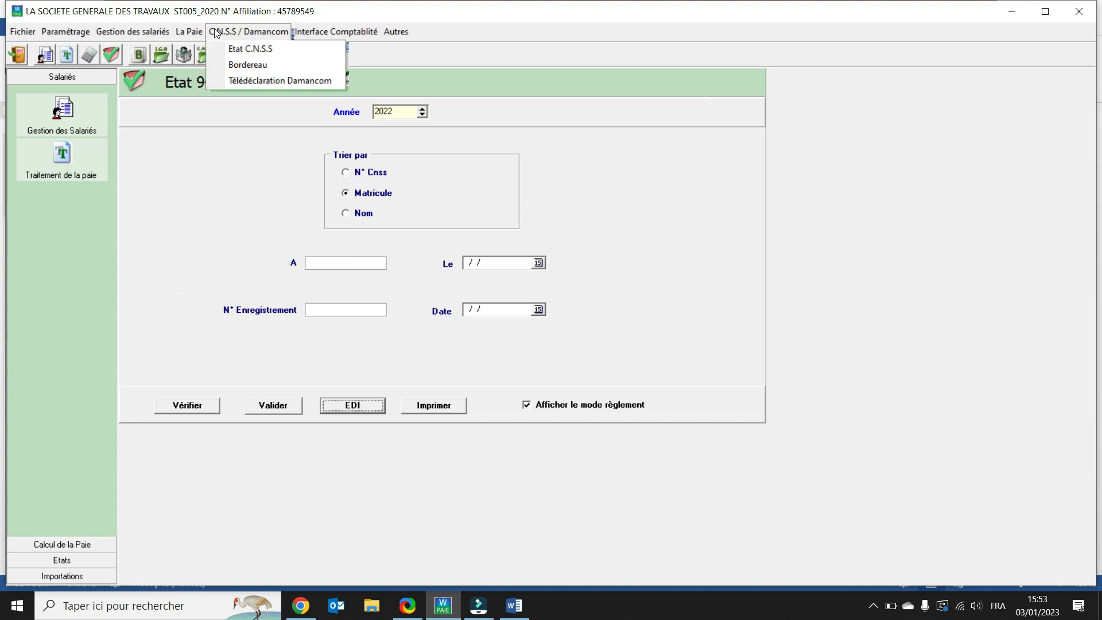